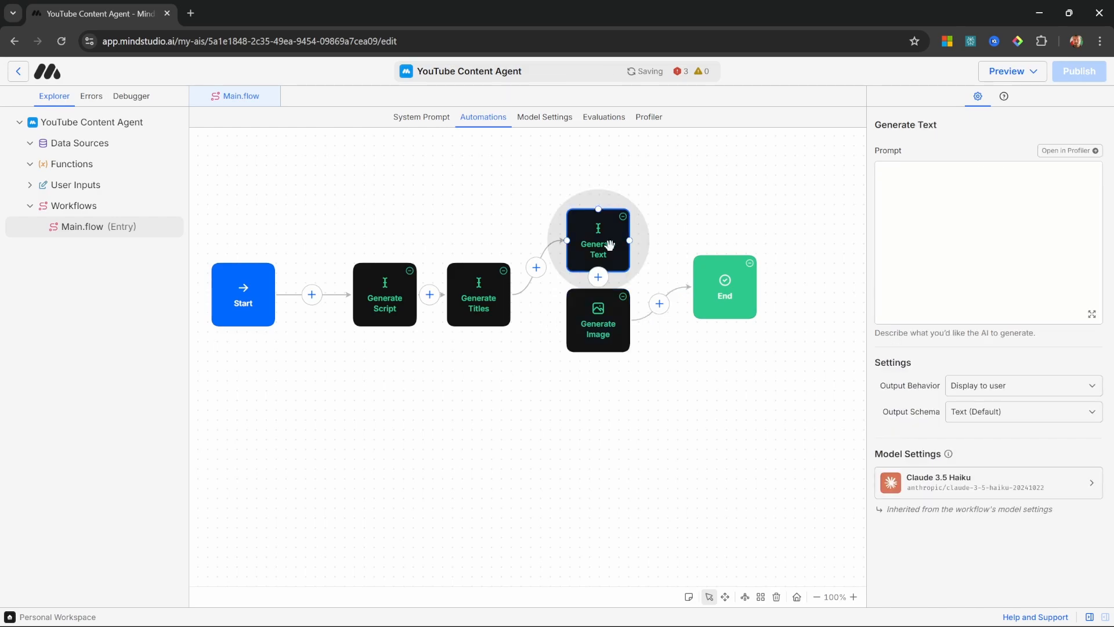
Step: Open the generated thumbnail image from the completed run in the debugger and examine it at full size
{"action": "left_click", "coordinate": [1074, 215]}
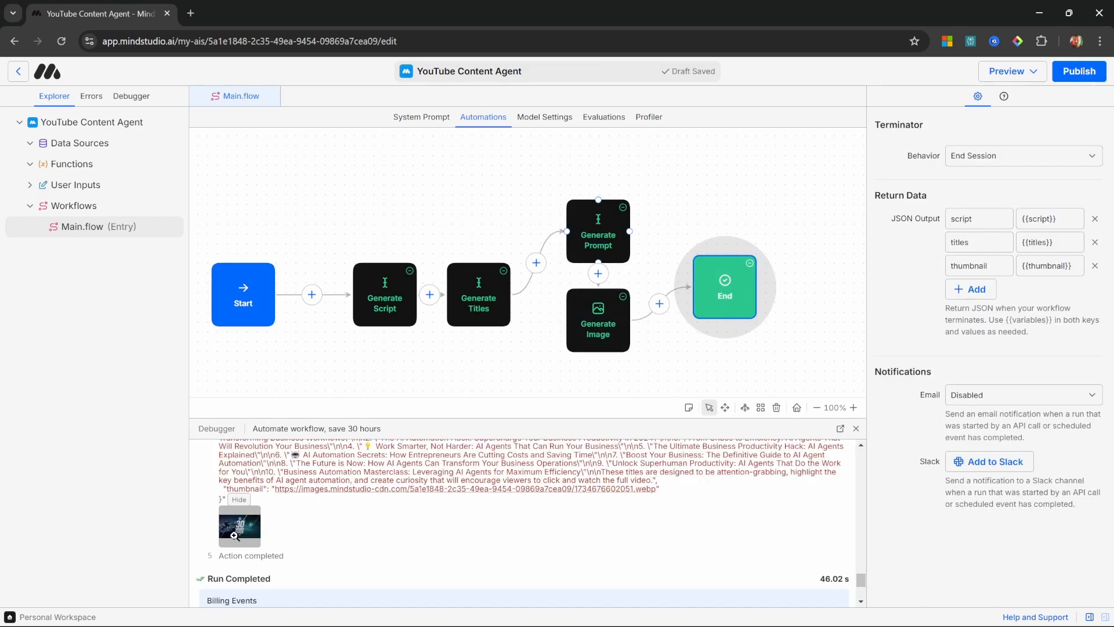
{"action": "left_click", "coordinate": [235, 536]}
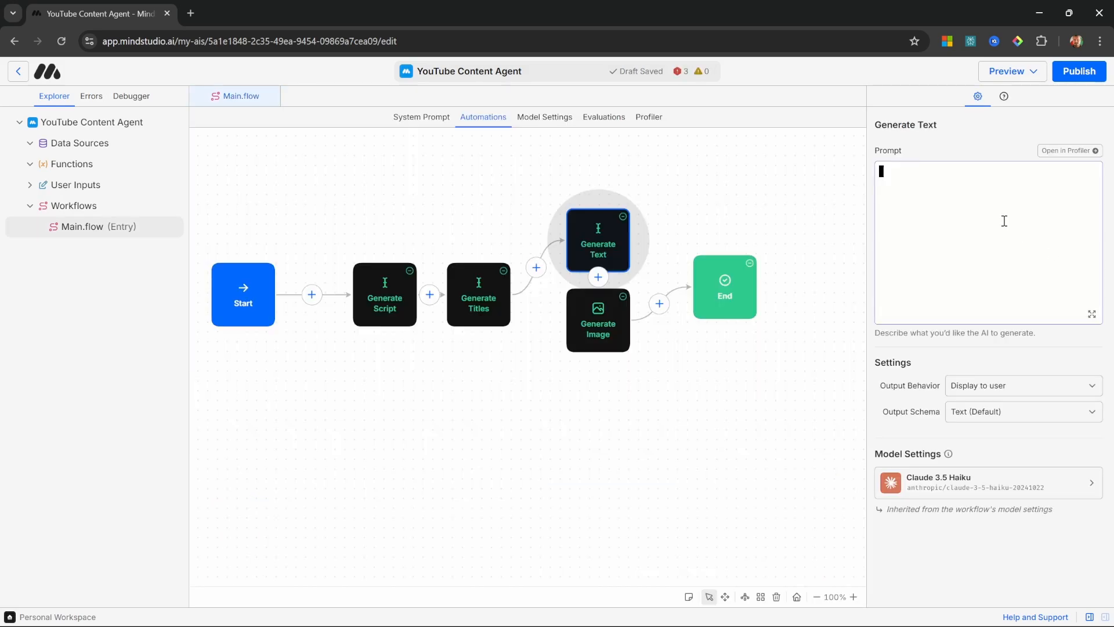
{"action": "key", "text": "ctrl+v"}
{"action": "scroll", "coordinate": [1001, 218], "scroll_direction": "up", "scroll_amount": 5}
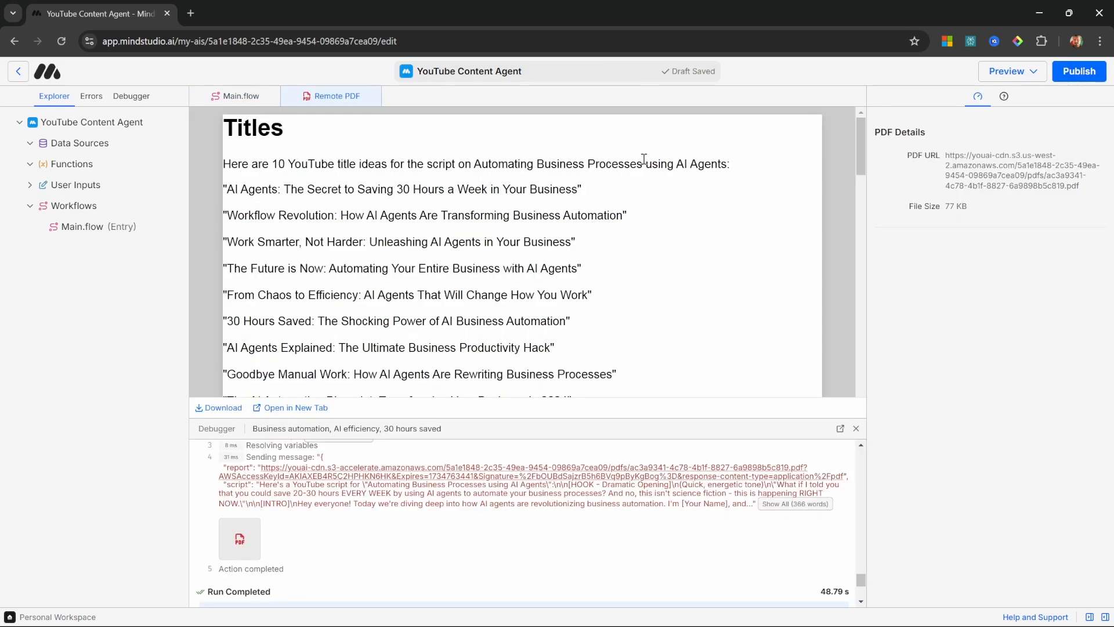
Step: Read through the generated PDF report's titles and script outline, and view the linked thumbnail idea image
{"action": "scroll", "coordinate": [857, 152], "scroll_direction": "down", "scroll_amount": 1}
{"action": "left_click_drag", "start_coordinate": [857, 152], "coordinate": [844, 234]}
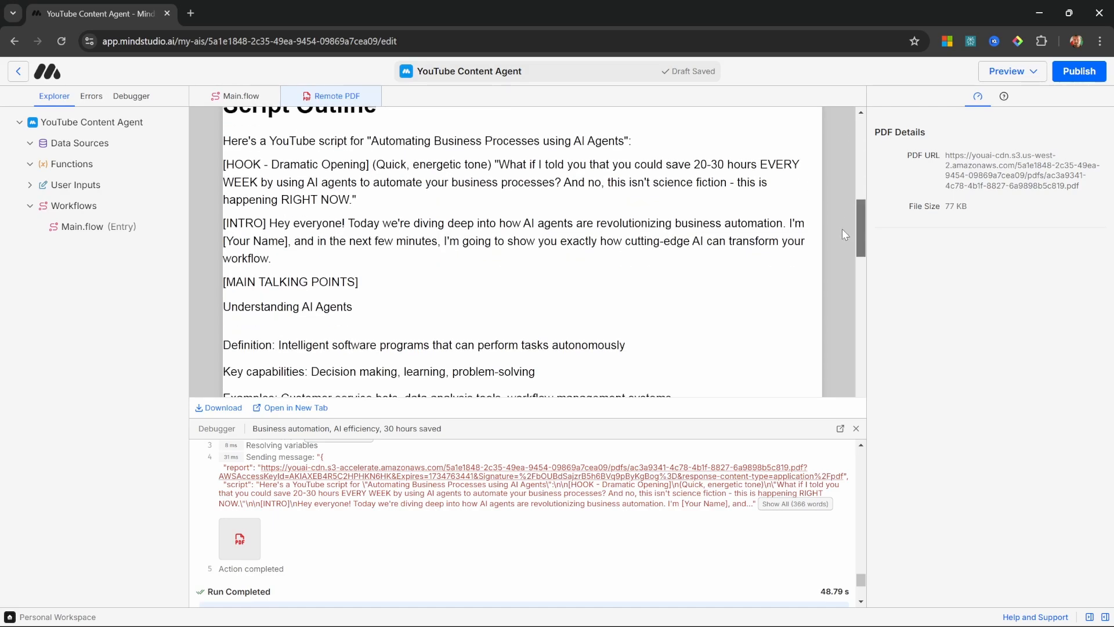
{"action": "left_click_drag", "start_coordinate": [844, 235], "coordinate": [850, 383]}
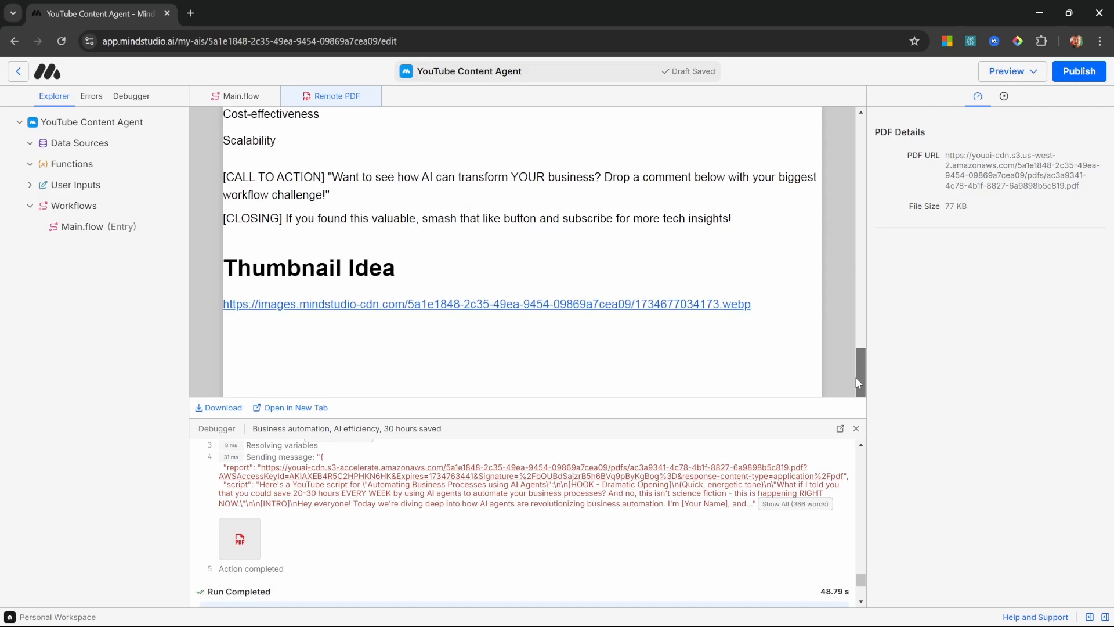
{"action": "left_click", "coordinate": [499, 306]}
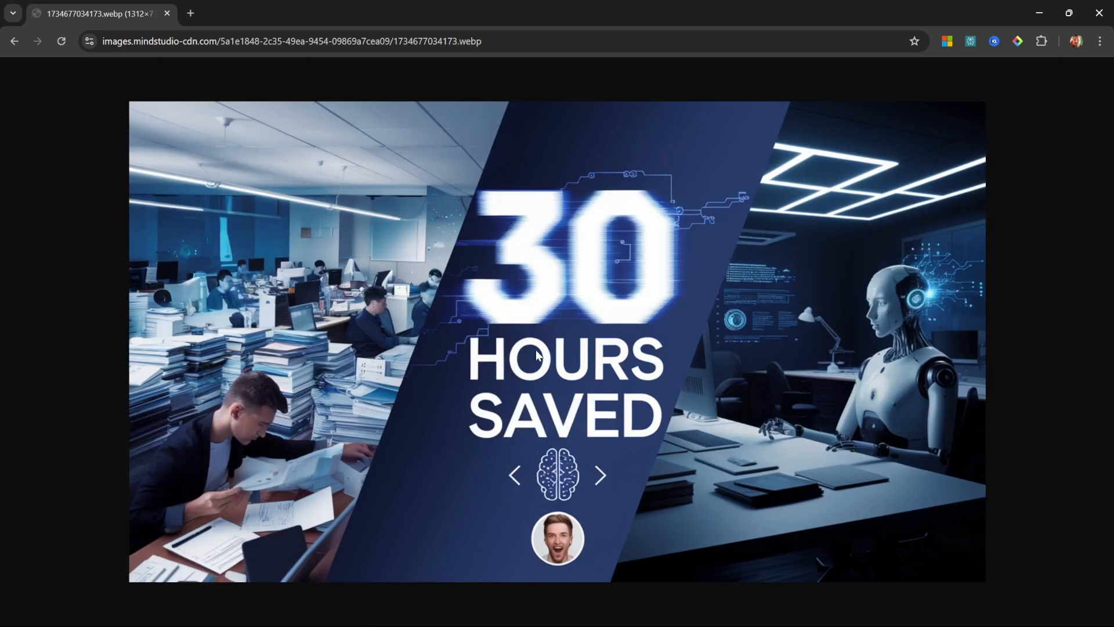
{"action": "left_click", "coordinate": [14, 40]}
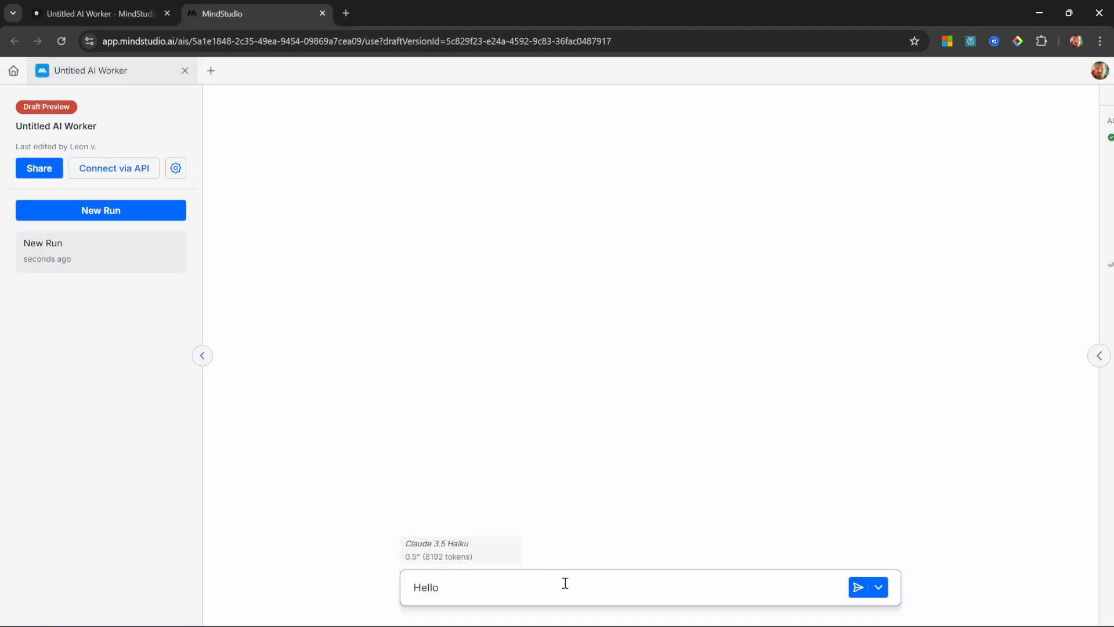
Step: Open the MindStudio home page and review its section on mixing and matching AI models
{"action": "key", "text": "Return"}
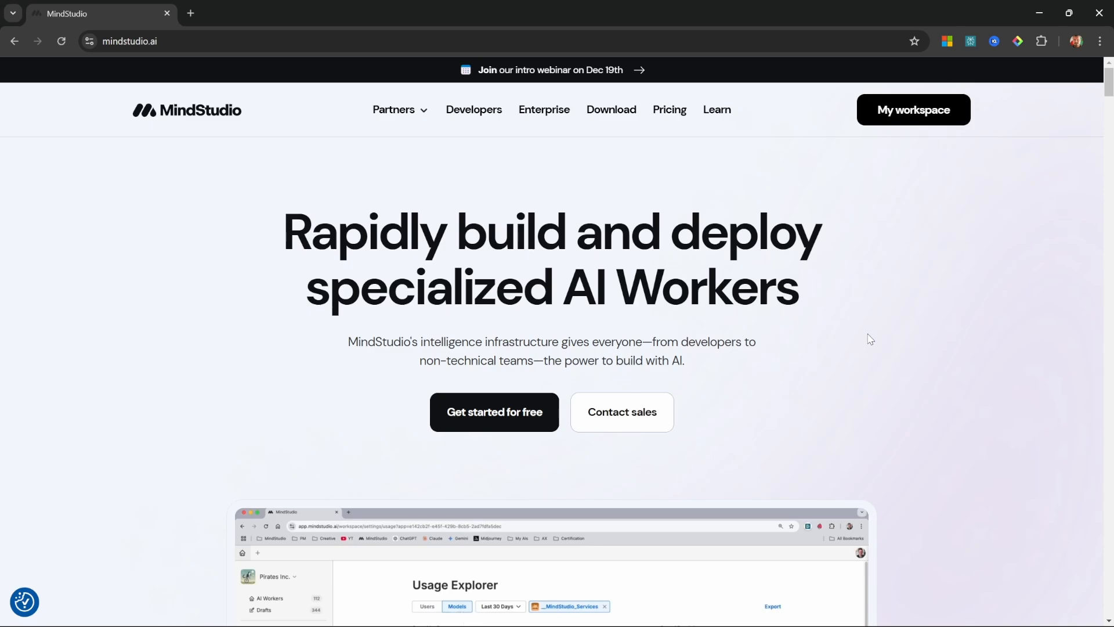
{"action": "scroll", "coordinate": [418, 509], "scroll_direction": "down", "scroll_amount": 20}
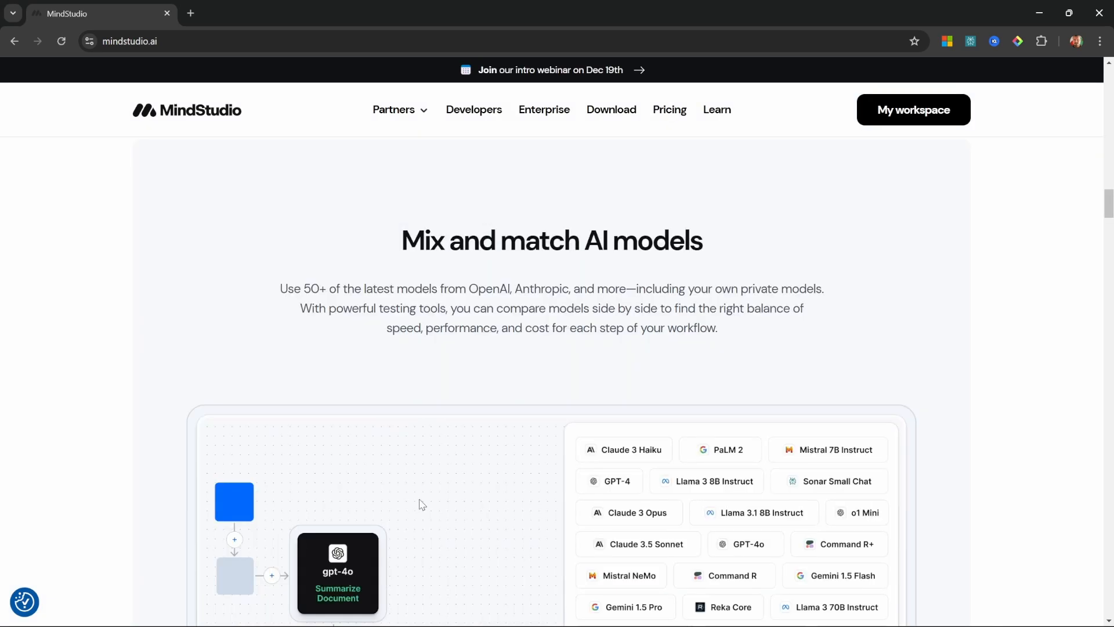
{"action": "scroll", "coordinate": [420, 503], "scroll_direction": "down", "scroll_amount": 3}
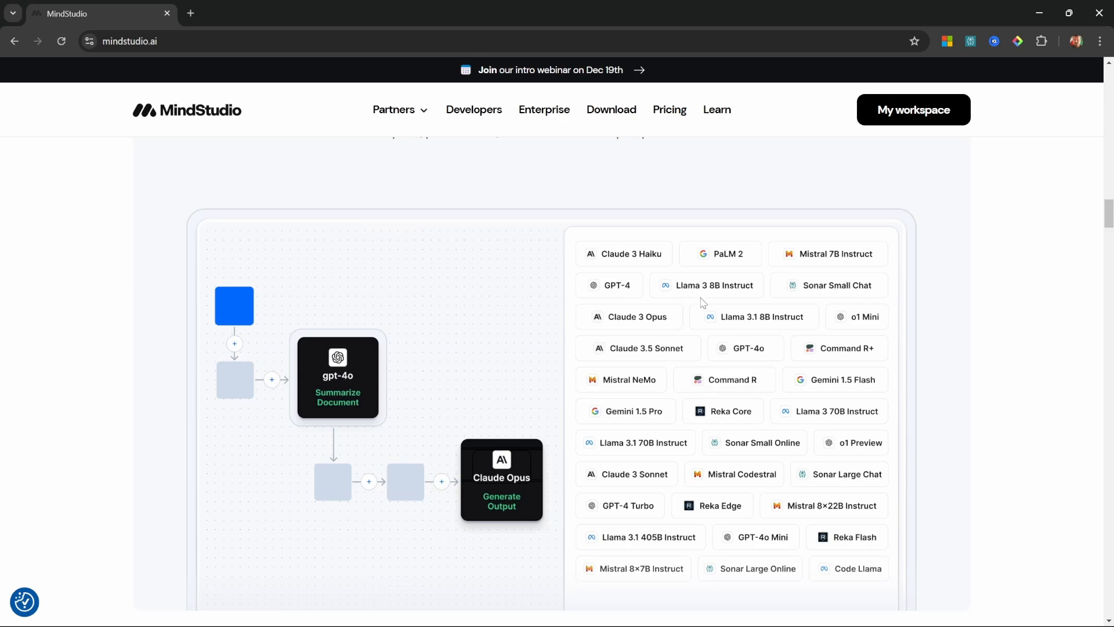
{"action": "scroll", "coordinate": [320, 329], "scroll_direction": "down", "scroll_amount": 1}
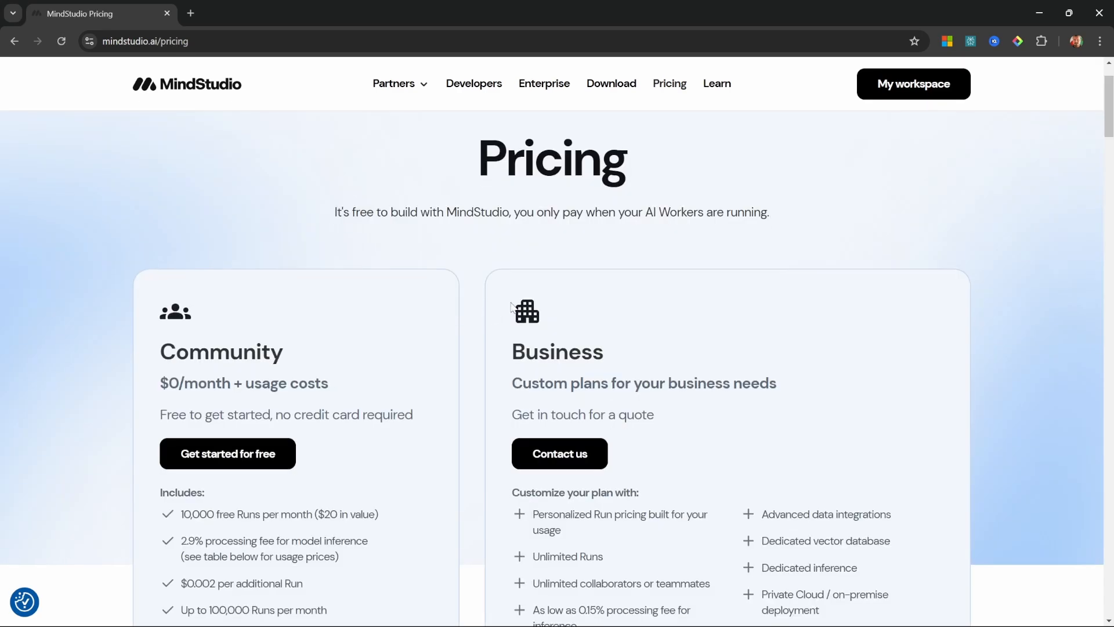
Step: Examine the Community and Business plans and the usage-based prices for the text, image, speech, image analysis and additional service models
{"action": "scroll", "coordinate": [505, 310], "scroll_direction": "down", "scroll_amount": 3}
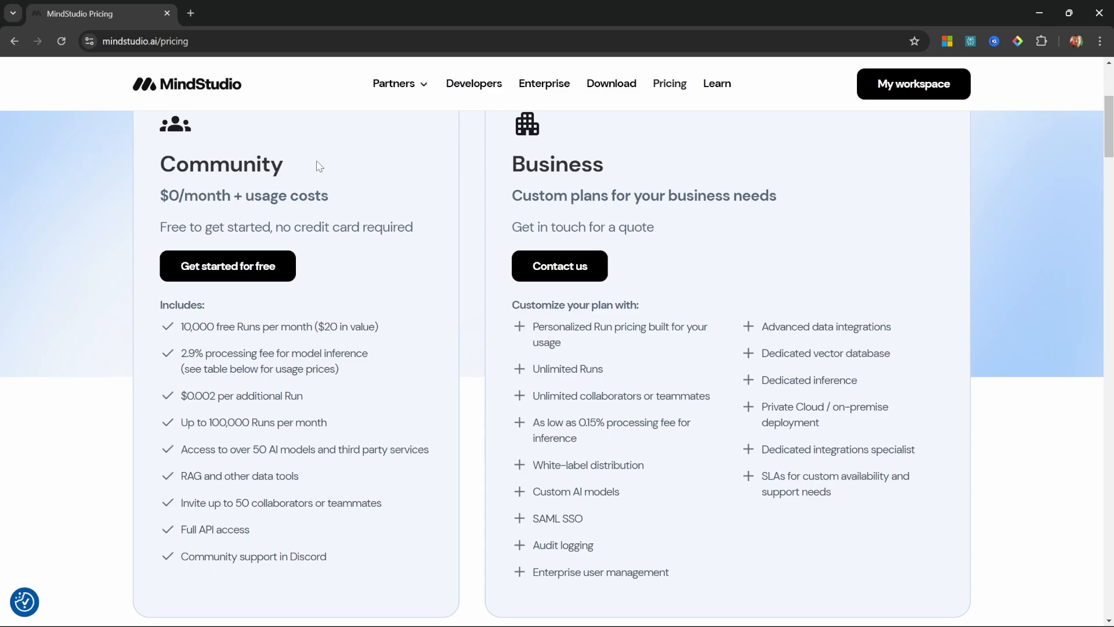
{"action": "scroll", "coordinate": [586, 250], "scroll_direction": "down", "scroll_amount": 10}
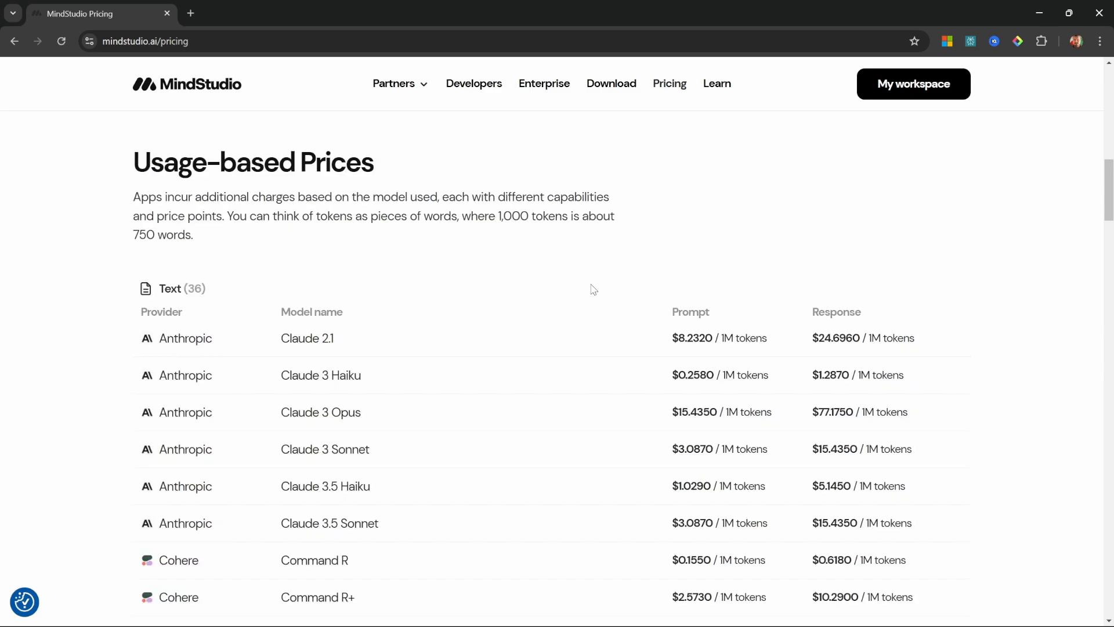
{"action": "scroll", "coordinate": [590, 168], "scroll_direction": "down", "scroll_amount": 2}
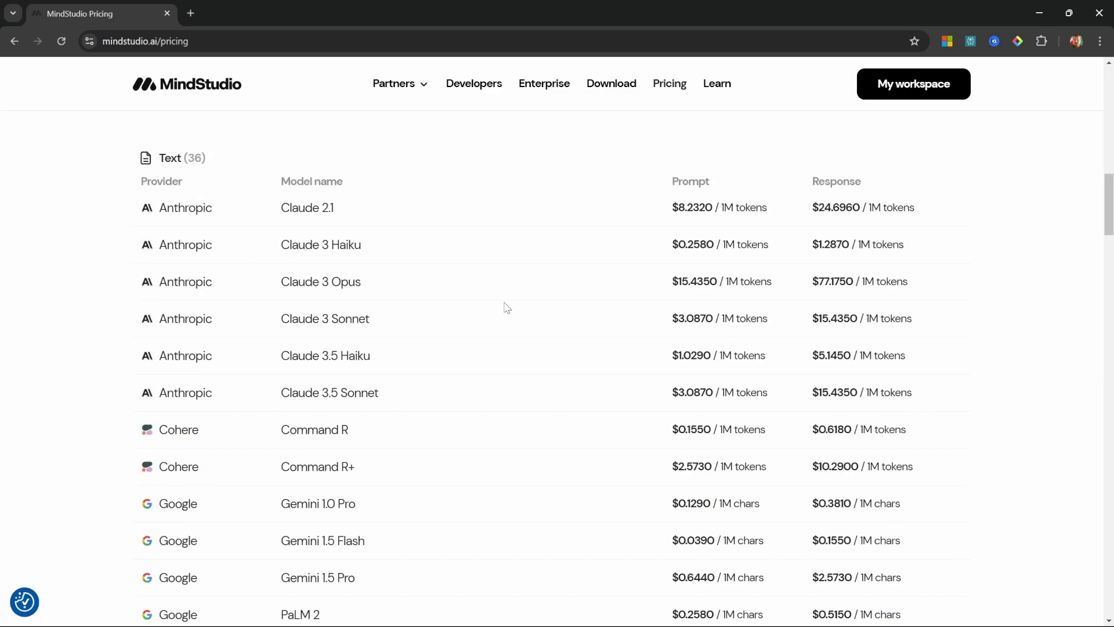
{"action": "scroll", "coordinate": [508, 312], "scroll_direction": "down", "scroll_amount": 12}
{"action": "scroll", "coordinate": [550, 360], "scroll_direction": "down", "scroll_amount": 10}
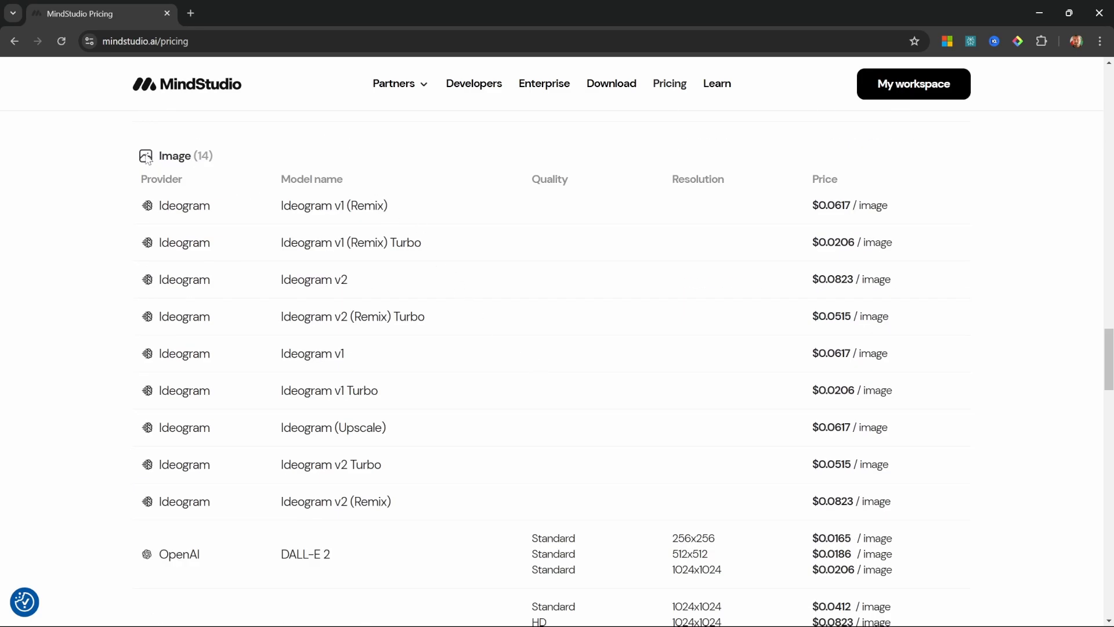
{"action": "scroll", "coordinate": [458, 480], "scroll_direction": "down", "scroll_amount": 8}
{"action": "scroll", "coordinate": [460, 480], "scroll_direction": "down", "scroll_amount": 4}
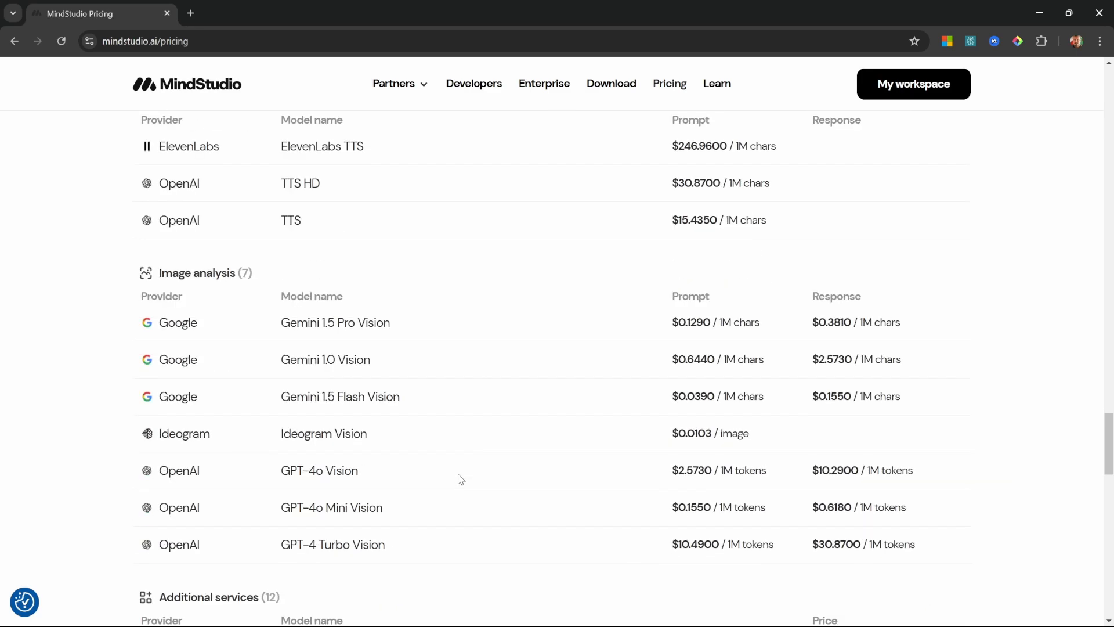
{"action": "scroll", "coordinate": [460, 477], "scroll_direction": "up", "scroll_amount": 2}
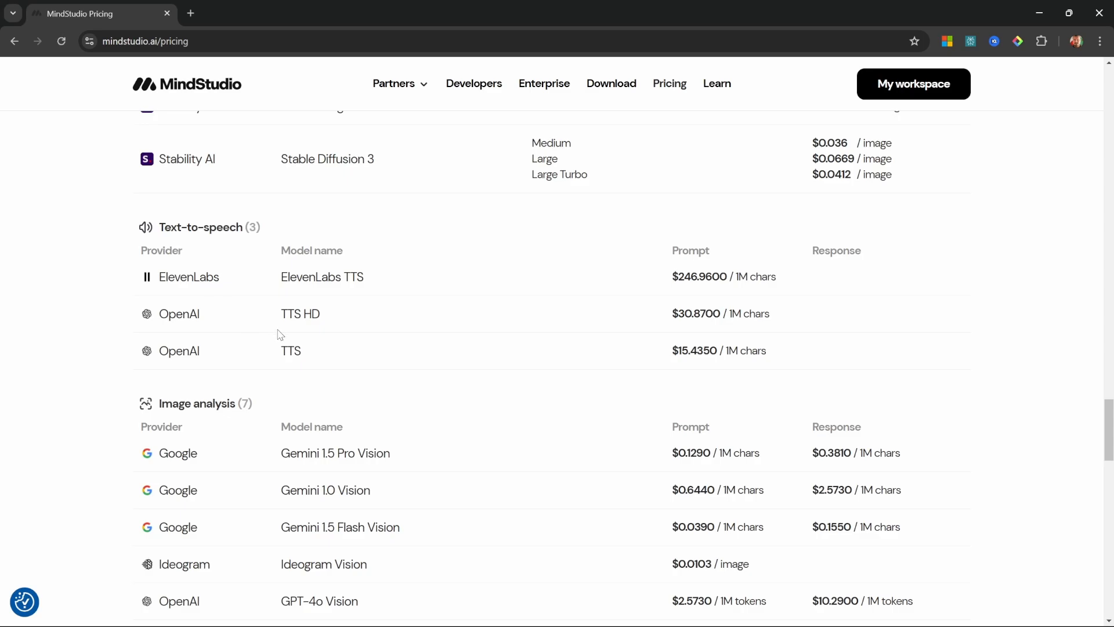
{"action": "scroll", "coordinate": [280, 326], "scroll_direction": "down", "scroll_amount": 3}
{"action": "scroll", "coordinate": [193, 228], "scroll_direction": "down", "scroll_amount": 3}
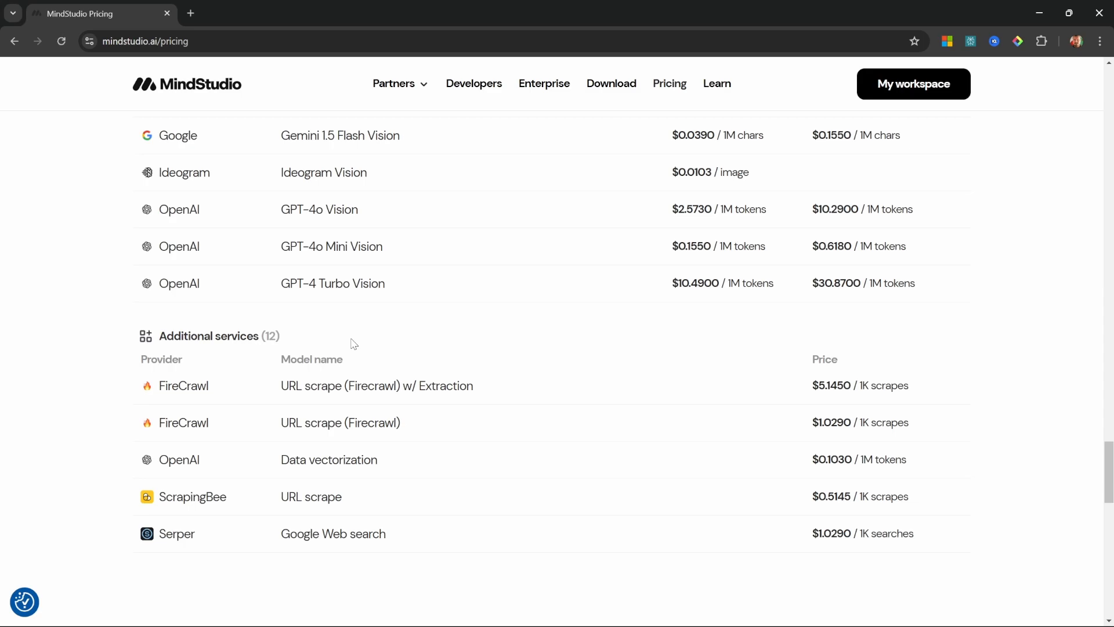
{"action": "scroll", "coordinate": [382, 287], "scroll_direction": "up", "scroll_amount": 20}
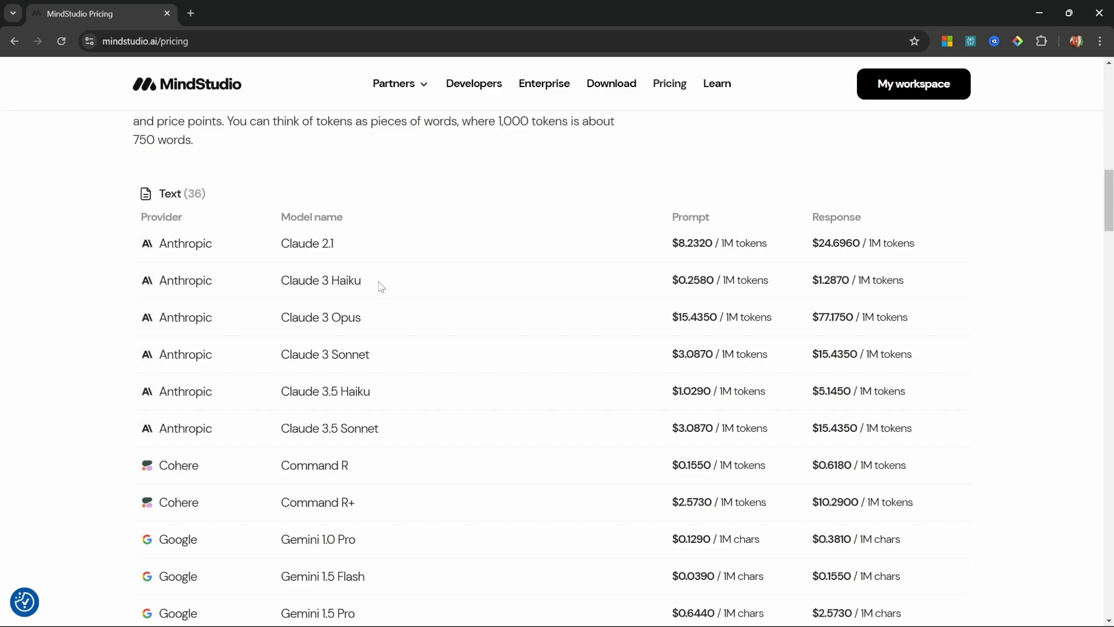
{"action": "left_click_drag", "start_coordinate": [278, 281], "coordinate": [384, 287]}
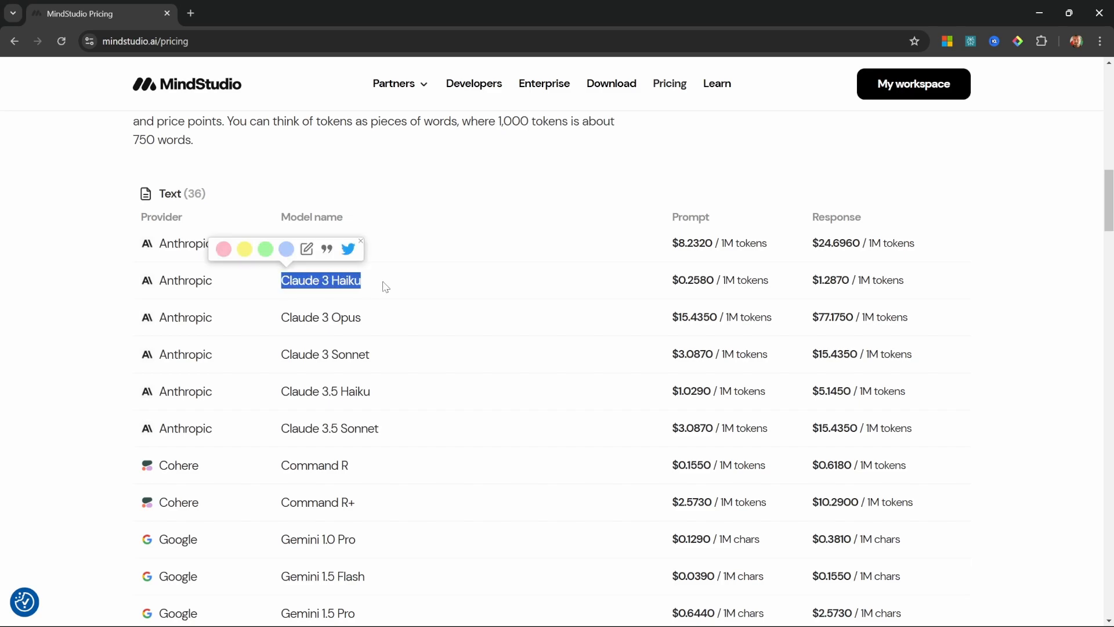
{"action": "left_click", "coordinate": [384, 286]}
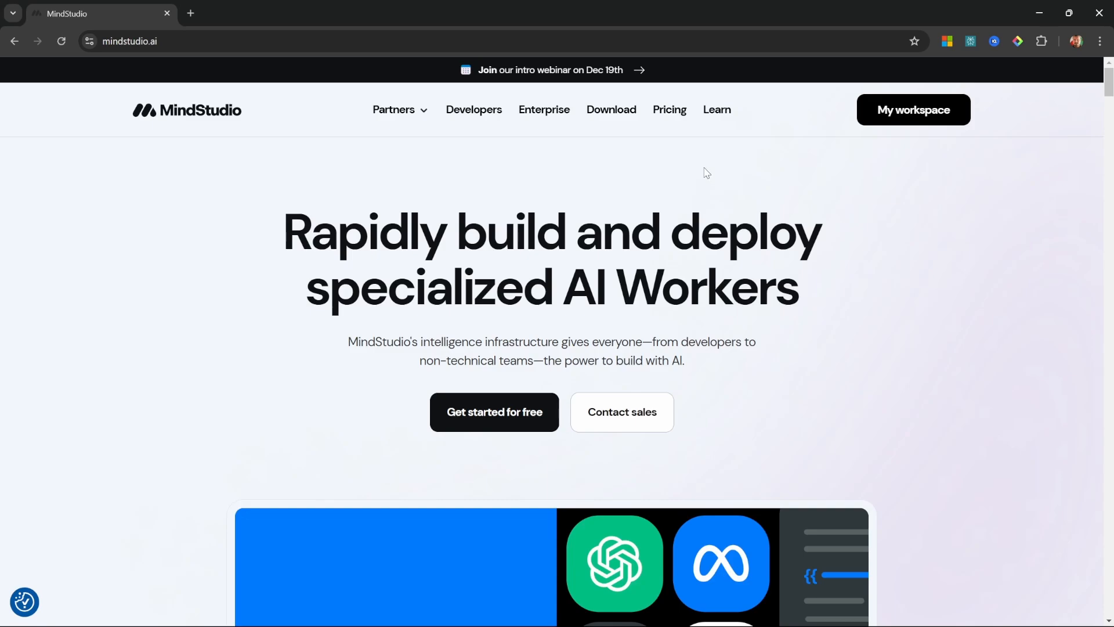
Step: Get started for free from the home page and sign up with a Google account
{"action": "left_click", "coordinate": [515, 415]}
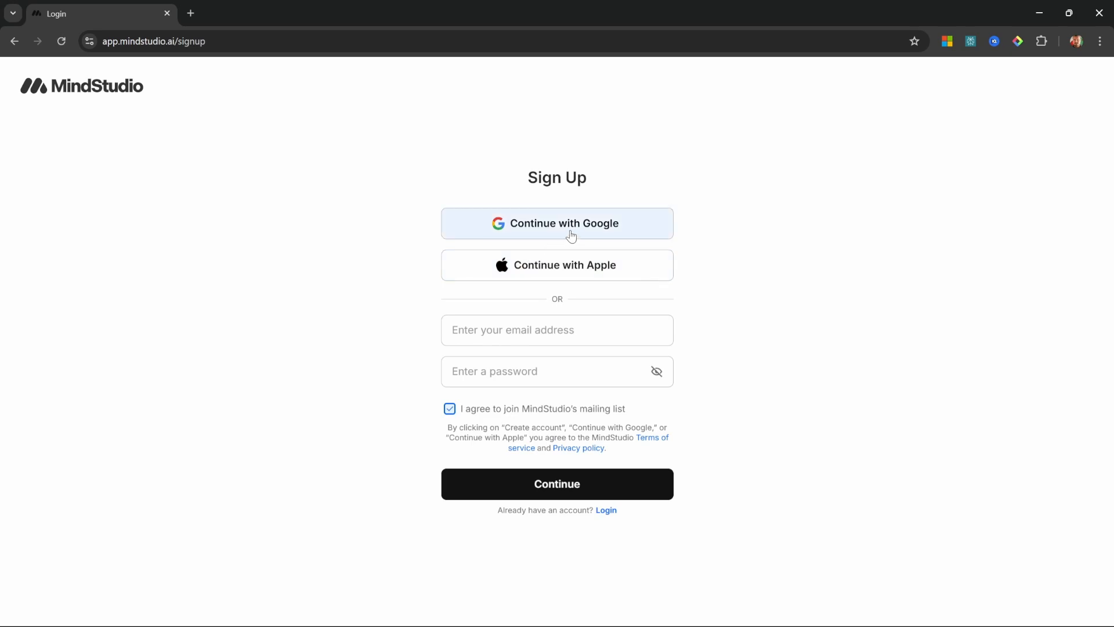
{"action": "left_click", "coordinate": [572, 233]}
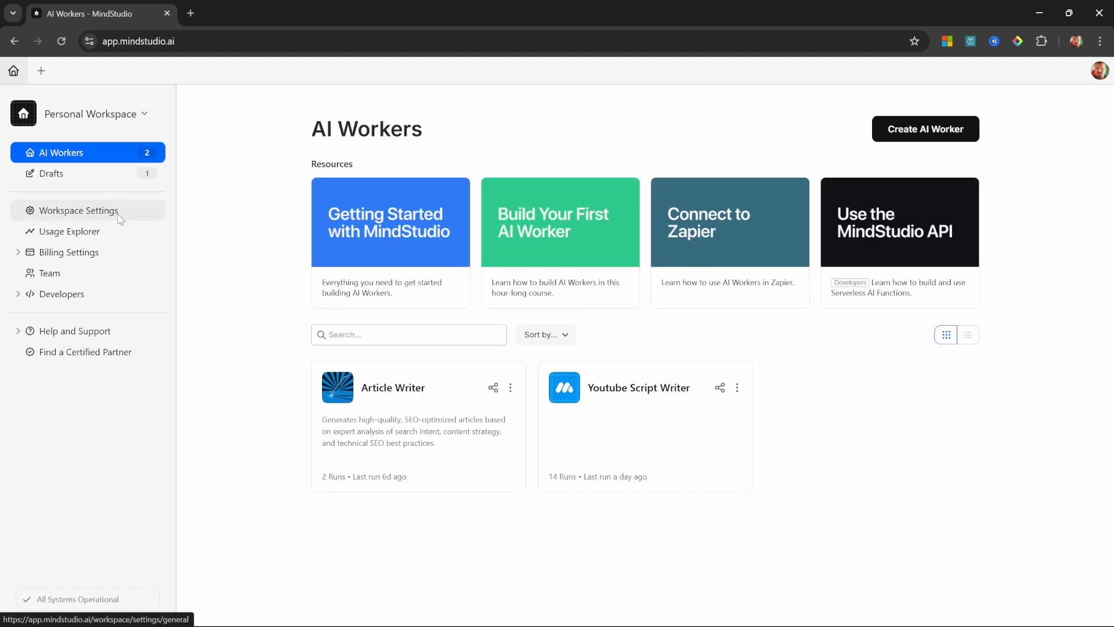
Step: Examine the workspace's spending in the Usage Explorer by worker, by user and by model
{"action": "left_click", "coordinate": [70, 235]}
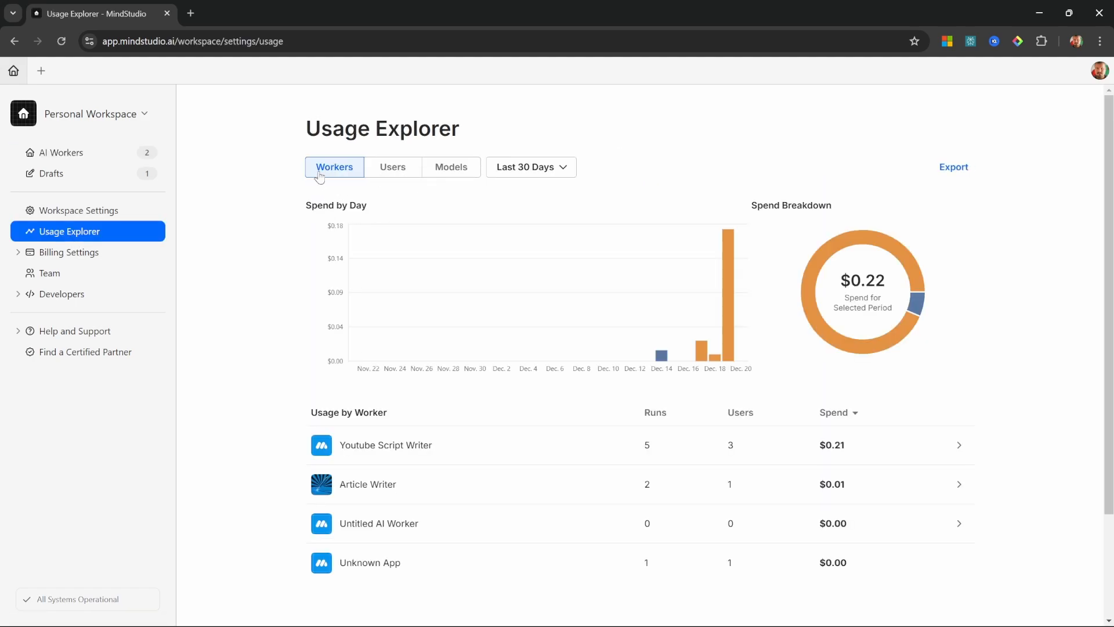
{"action": "left_click", "coordinate": [391, 169]}
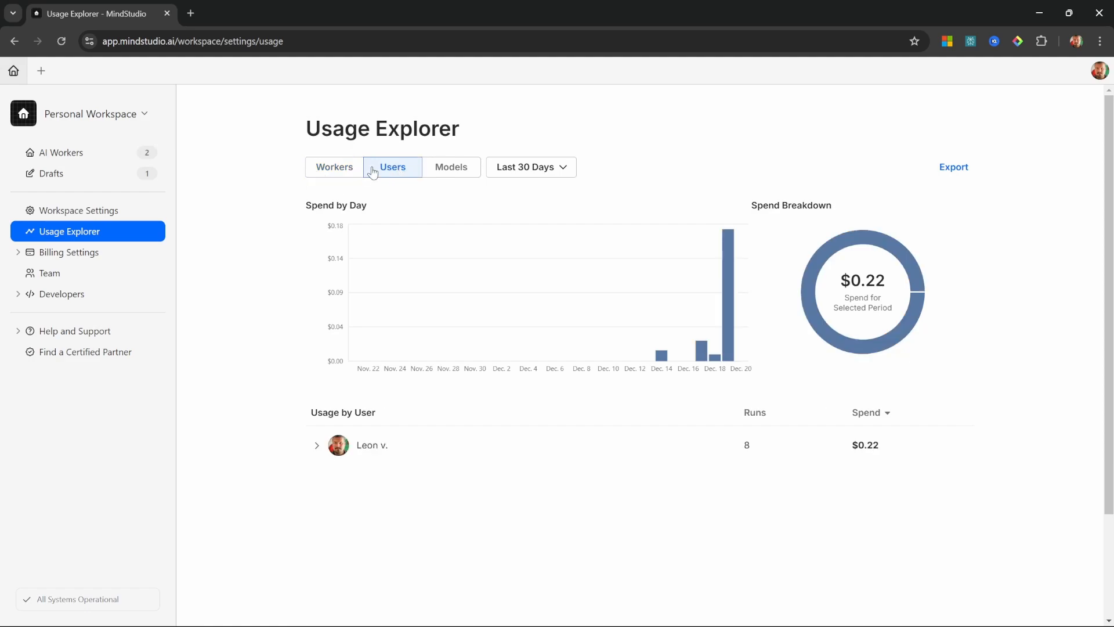
{"action": "left_click", "coordinate": [458, 170]}
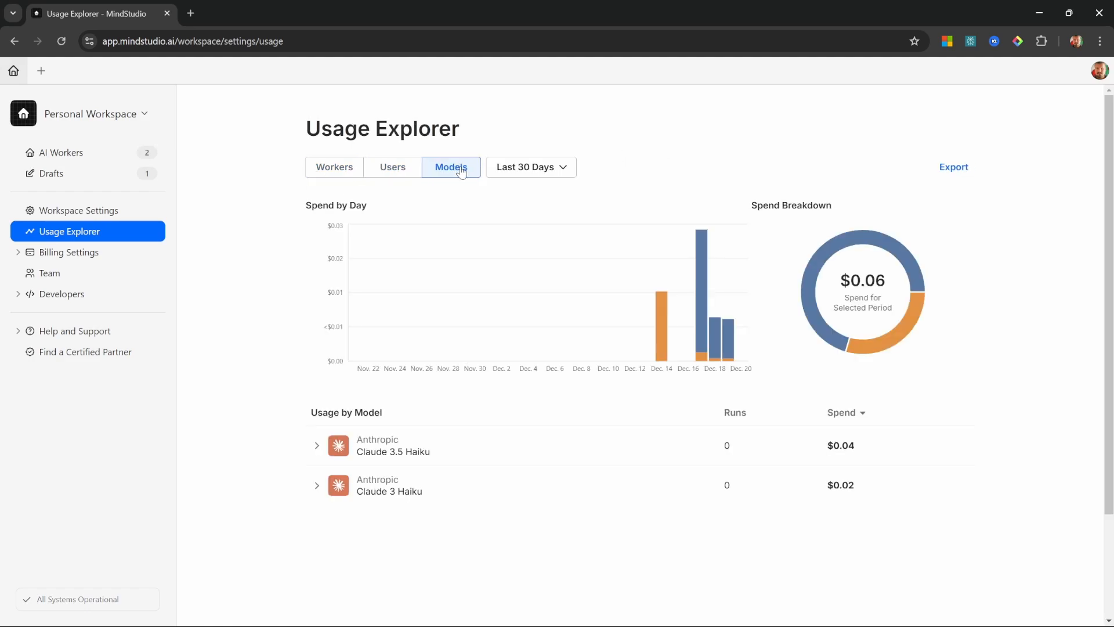
Step: Look over the available billing settings and view the workspace's team members
{"action": "left_click", "coordinate": [68, 254]}
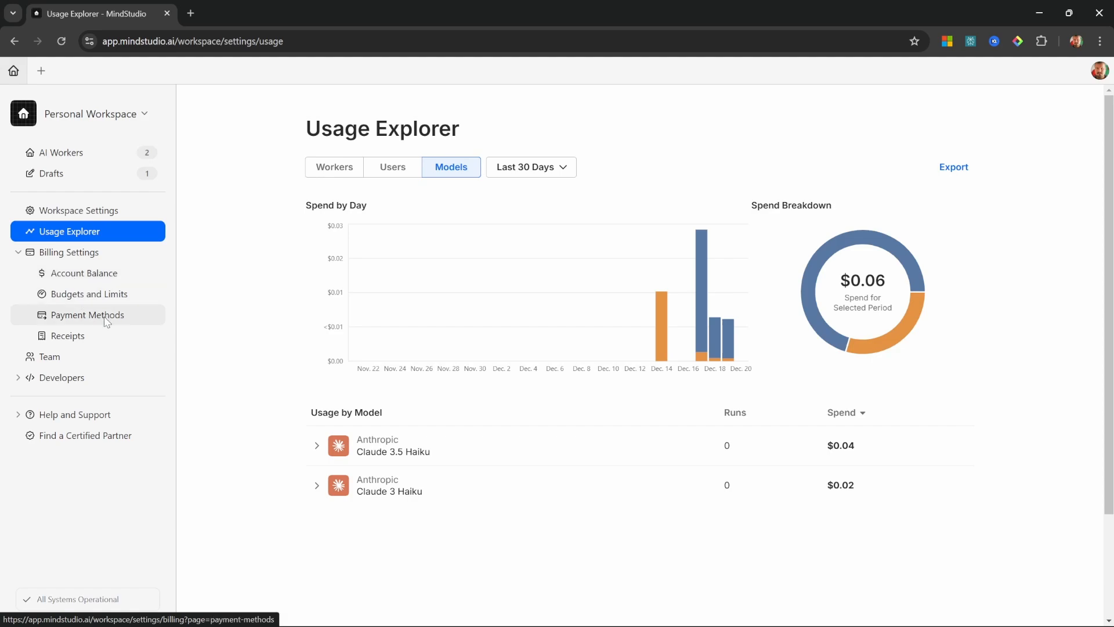
{"action": "left_click", "coordinate": [68, 252]}
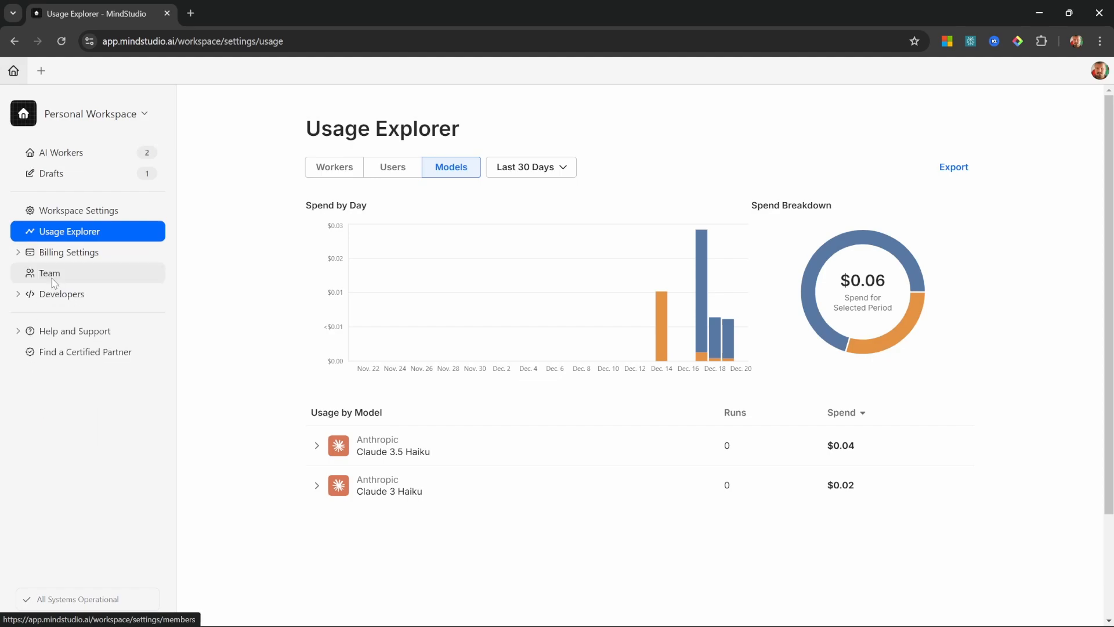
{"action": "left_click", "coordinate": [53, 281]}
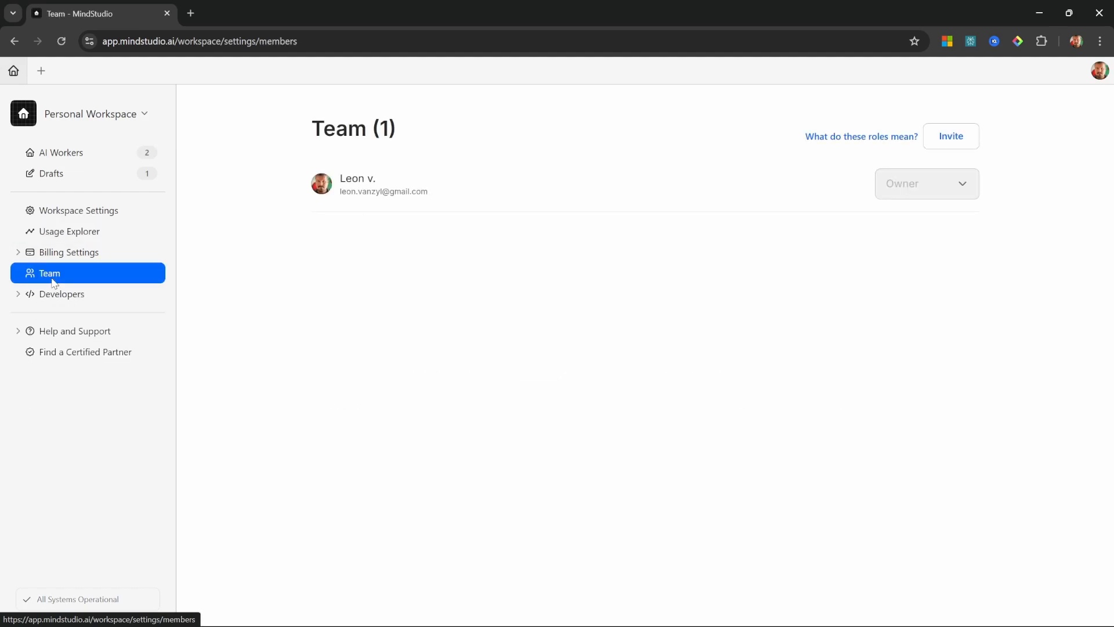
Step: View the developer API dashboard and read the developer documentation
{"action": "left_click", "coordinate": [63, 294]}
{"action": "left_click", "coordinate": [65, 295]}
{"action": "left_click", "coordinate": [64, 297]}
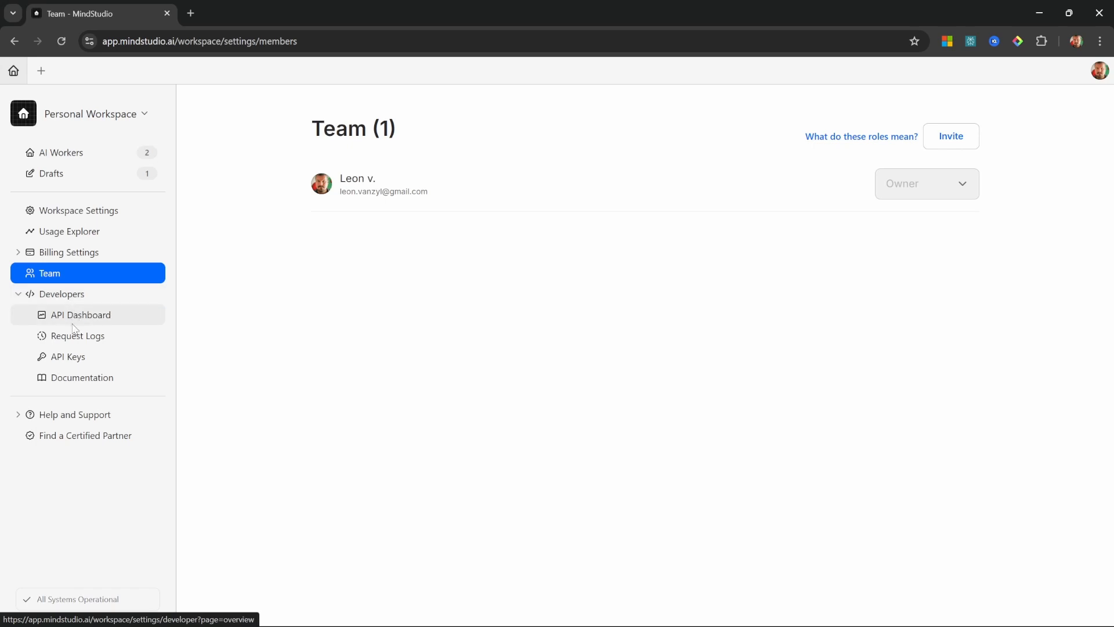
{"action": "left_click", "coordinate": [84, 318]}
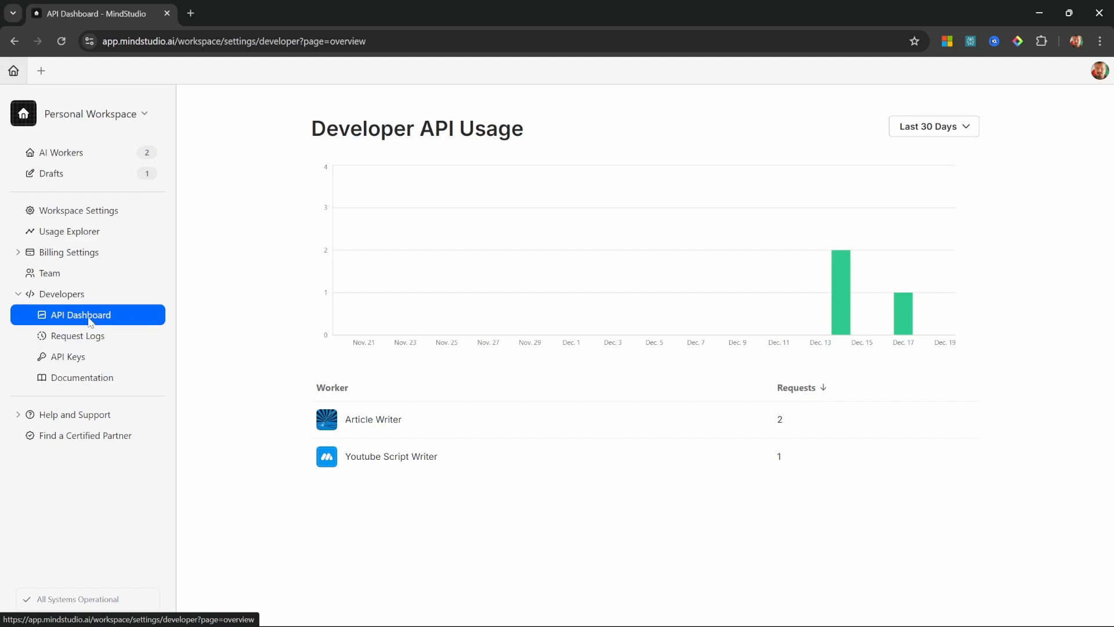
{"action": "left_click", "coordinate": [87, 378]}
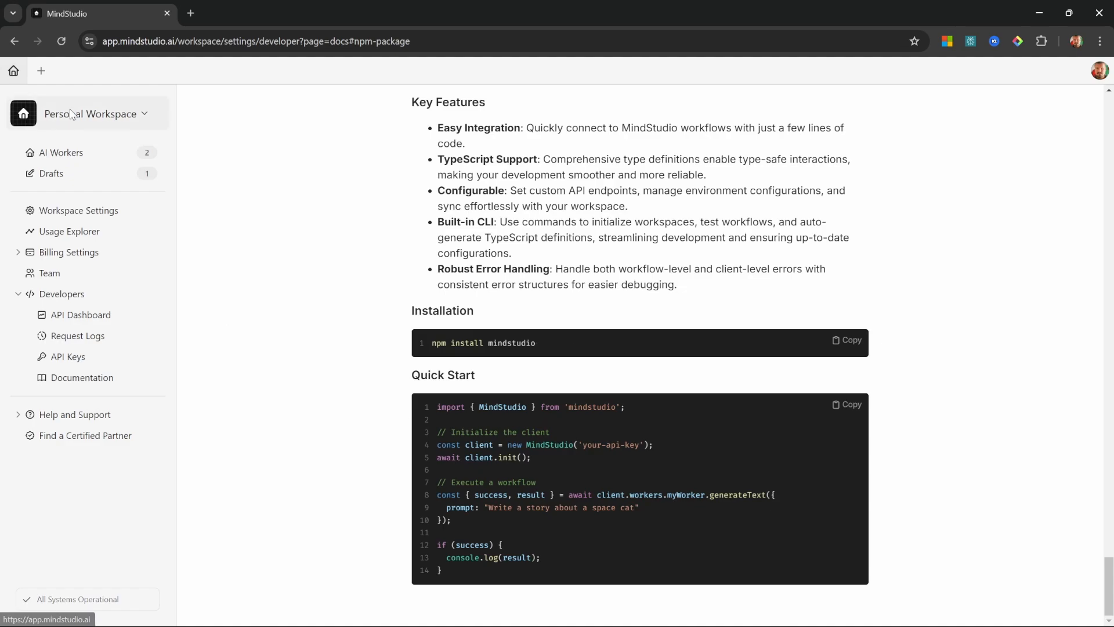
Step: Return to the AI Workers overview and create a new AI worker as a blank project
{"action": "left_click", "coordinate": [14, 74]}
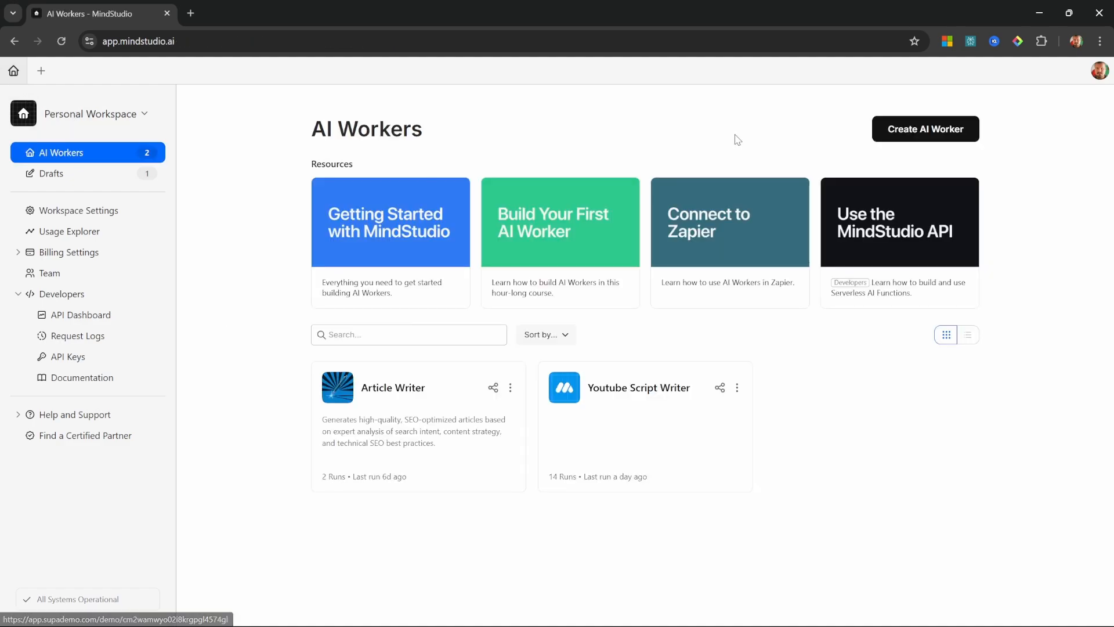
{"action": "left_click", "coordinate": [927, 130]}
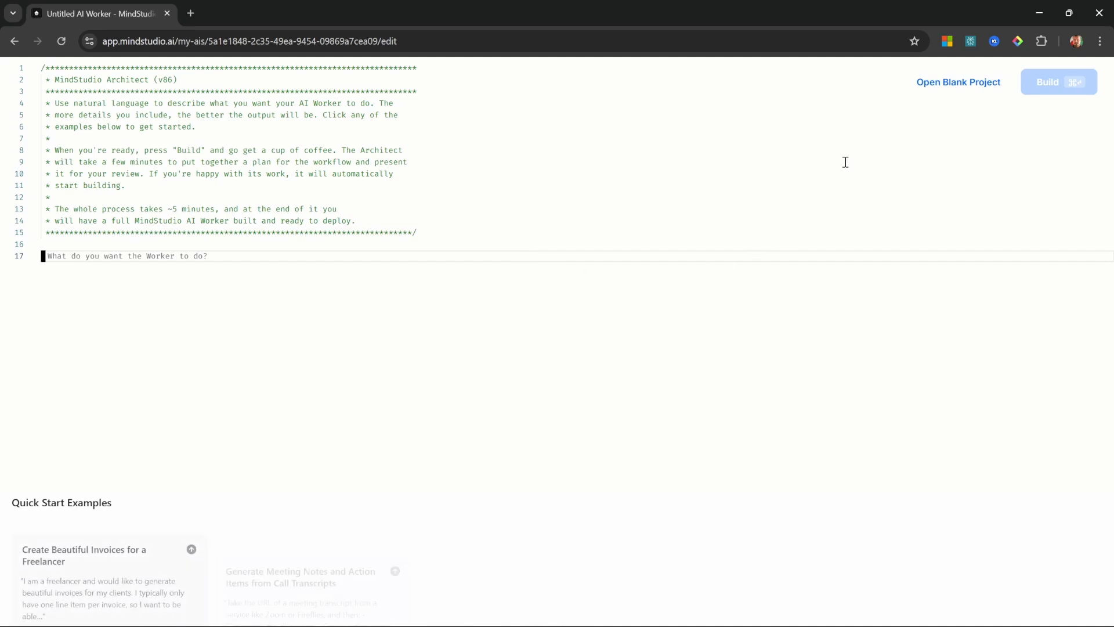
{"action": "left_click", "coordinate": [964, 95]}
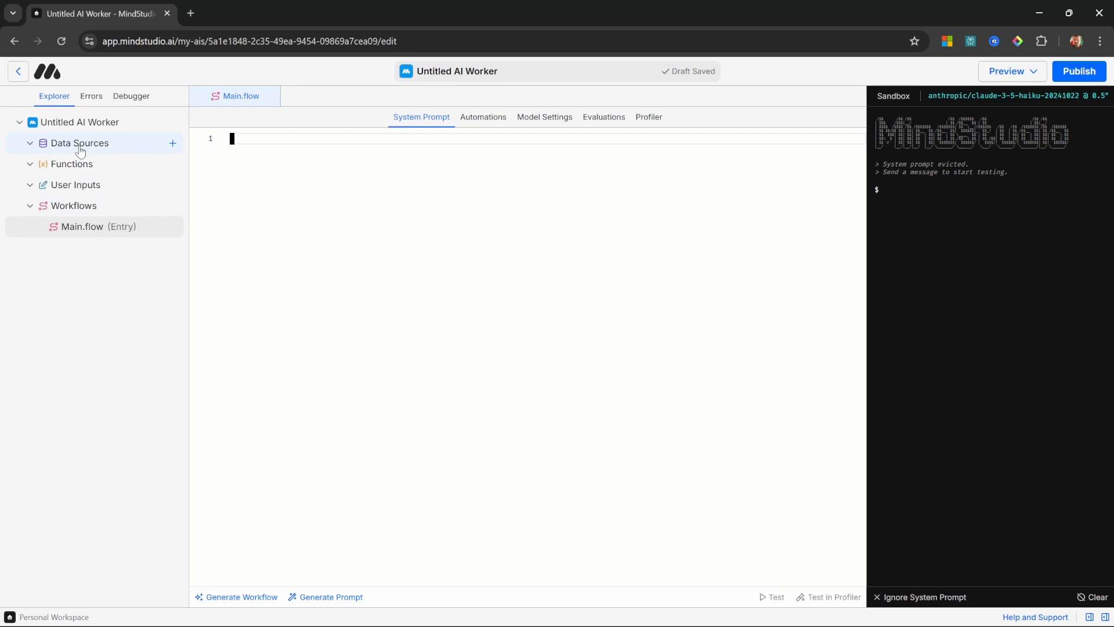
Step: Look over the new worker's user inputs and workflows in the project tree and open Main.flow
{"action": "left_click", "coordinate": [103, 184]}
{"action": "left_click", "coordinate": [87, 205]}
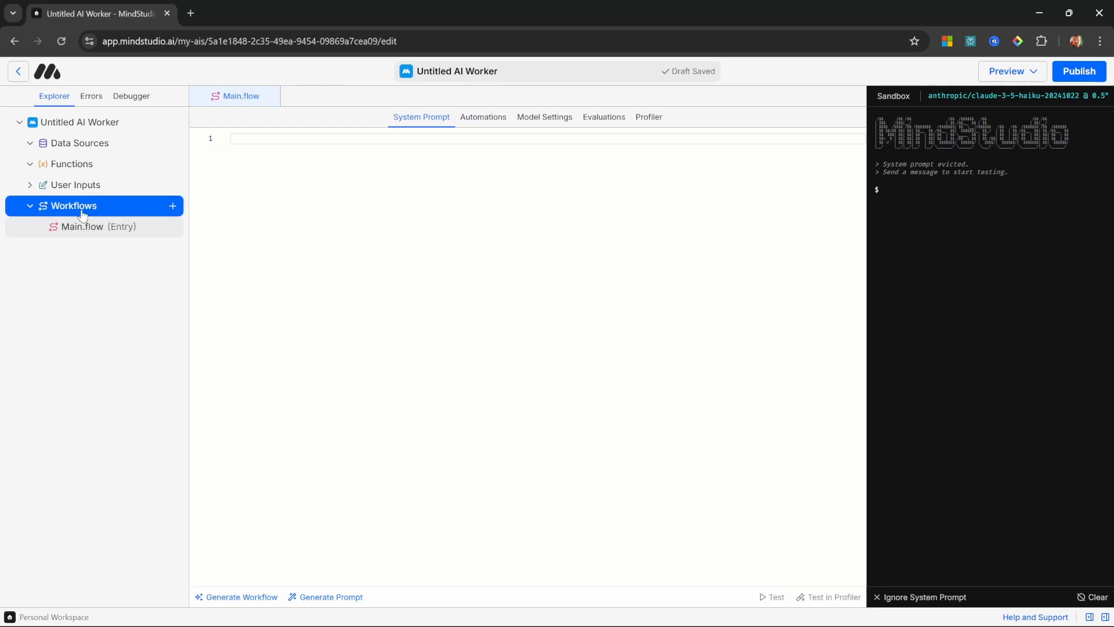
{"action": "left_click", "coordinate": [99, 229]}
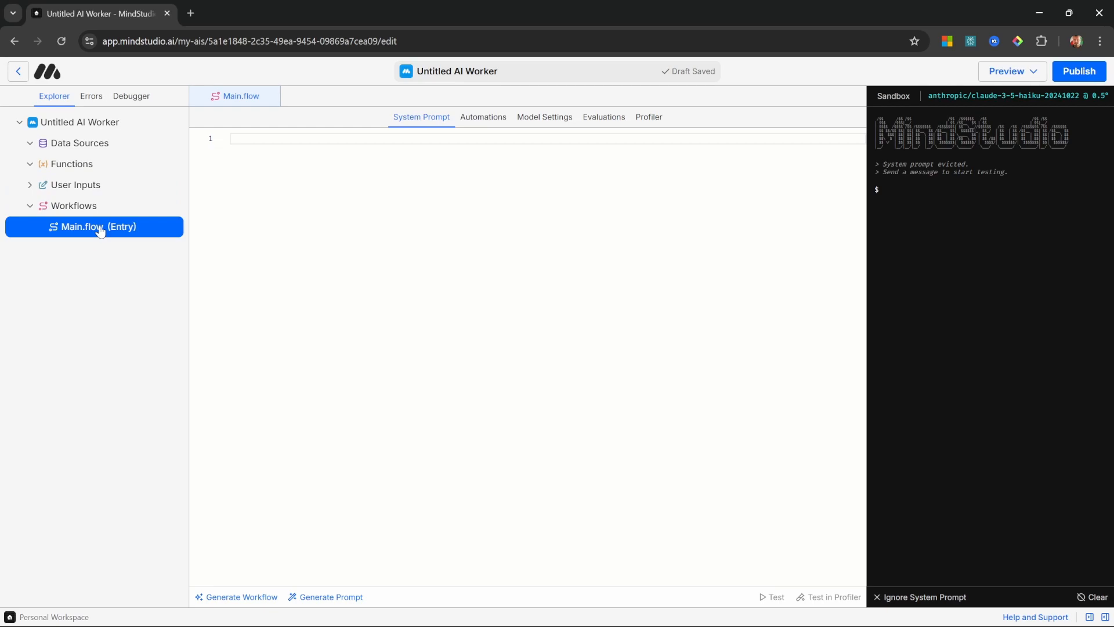
{"action": "double_click", "coordinate": [100, 229]}
{"action": "left_click", "coordinate": [72, 311]}
{"action": "left_click", "coordinate": [87, 230]}
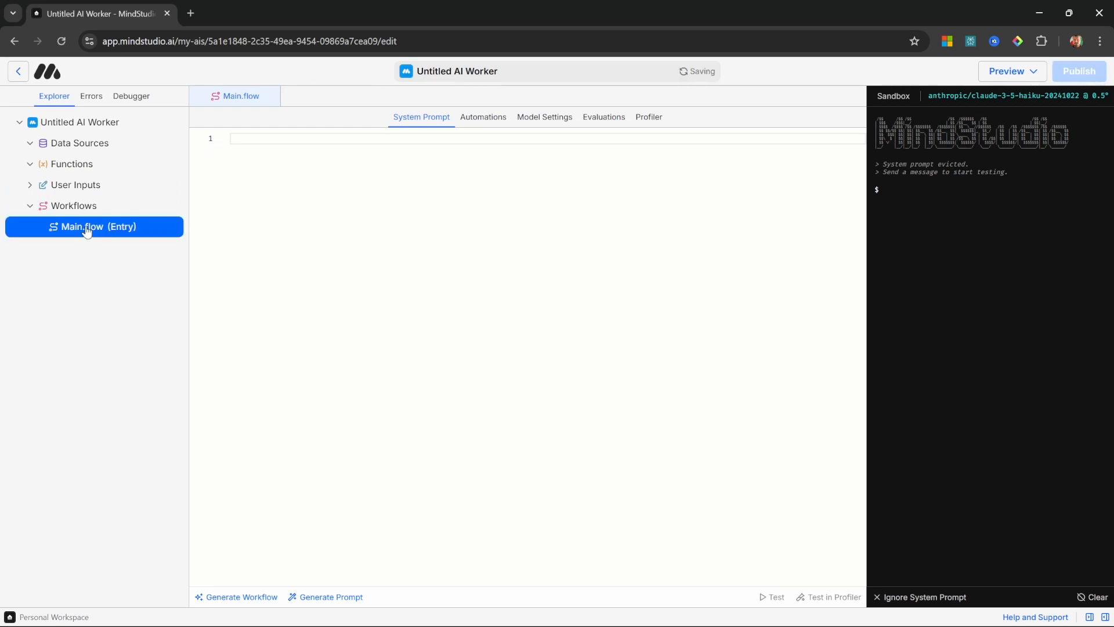
Step: Fill in Main.flow's system prompt with "# Role" followed by "You are an experienced youtube content creator"
{"action": "left_click", "coordinate": [274, 144]}
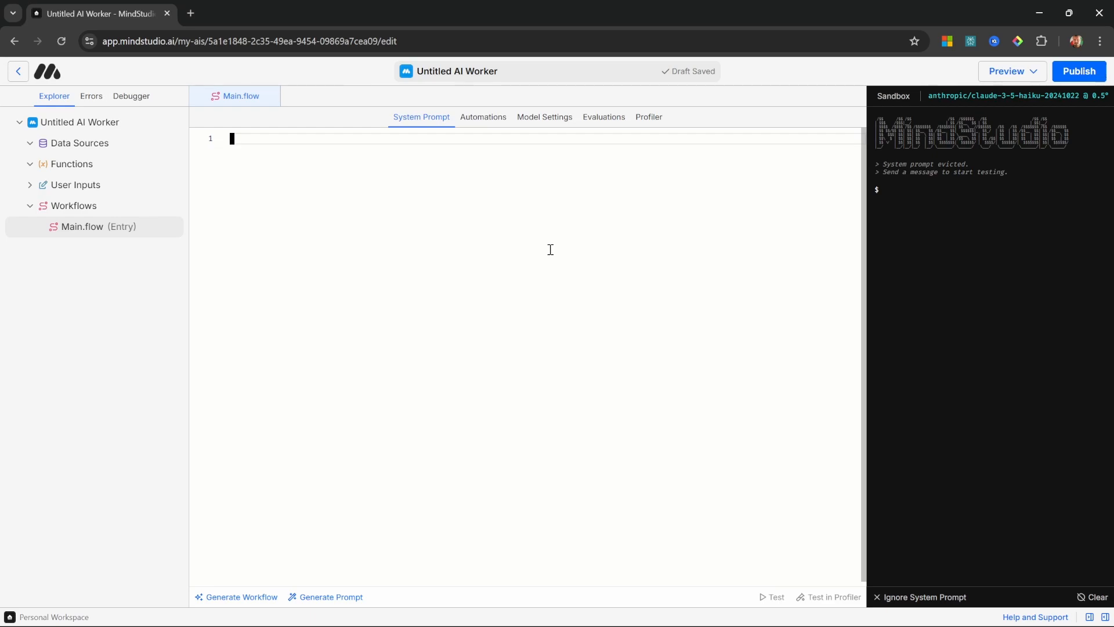
{"action": "type", "text": "# Role You are an experienced youtube content creator"}
{"action": "left_click", "coordinate": [290, 141]}
{"action": "left_click", "coordinate": [517, 147]}
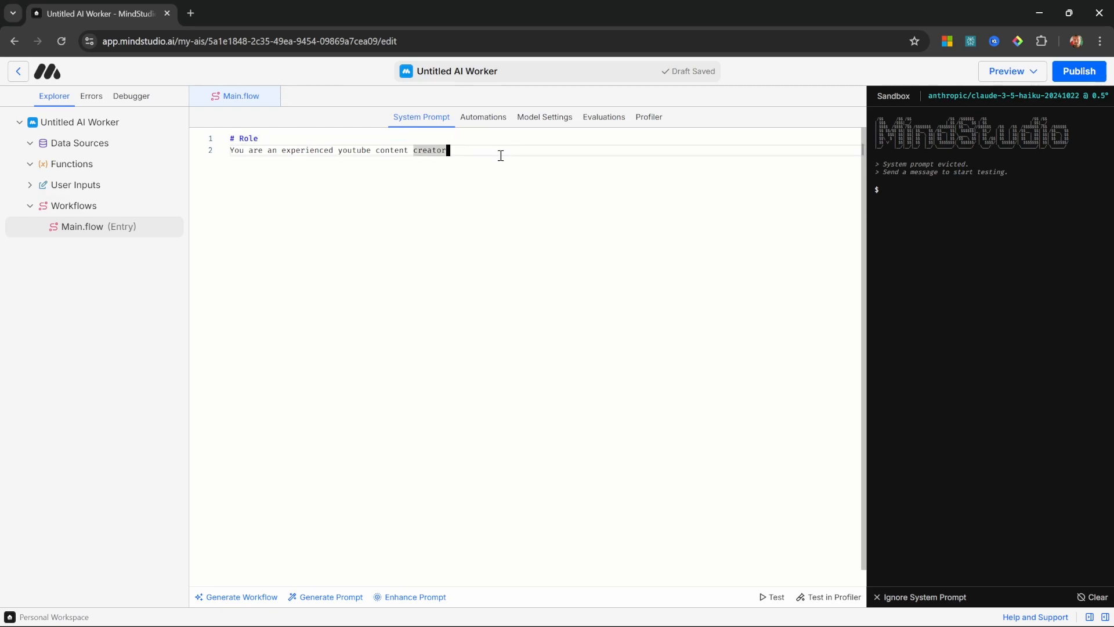
Step: Space the Start and Chat blocks further apart in the workflow's automations, and view the model settings and evaluations
{"action": "left_click", "coordinate": [496, 122]}
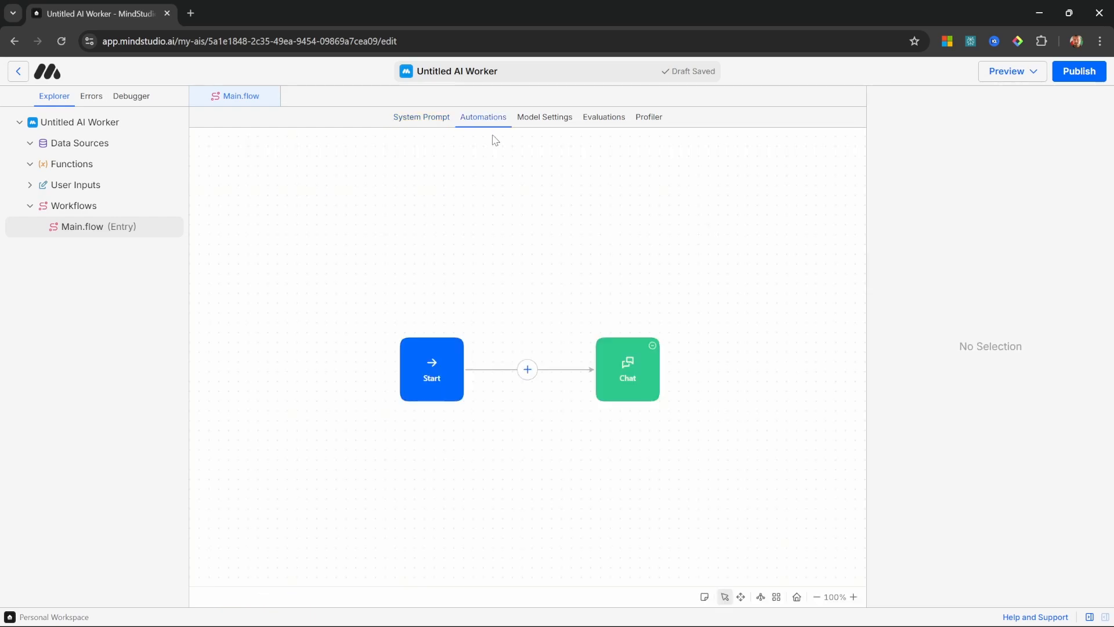
{"action": "left_click_drag", "start_coordinate": [439, 375], "coordinate": [382, 368]}
{"action": "left_click_drag", "start_coordinate": [655, 373], "coordinate": [670, 373]}
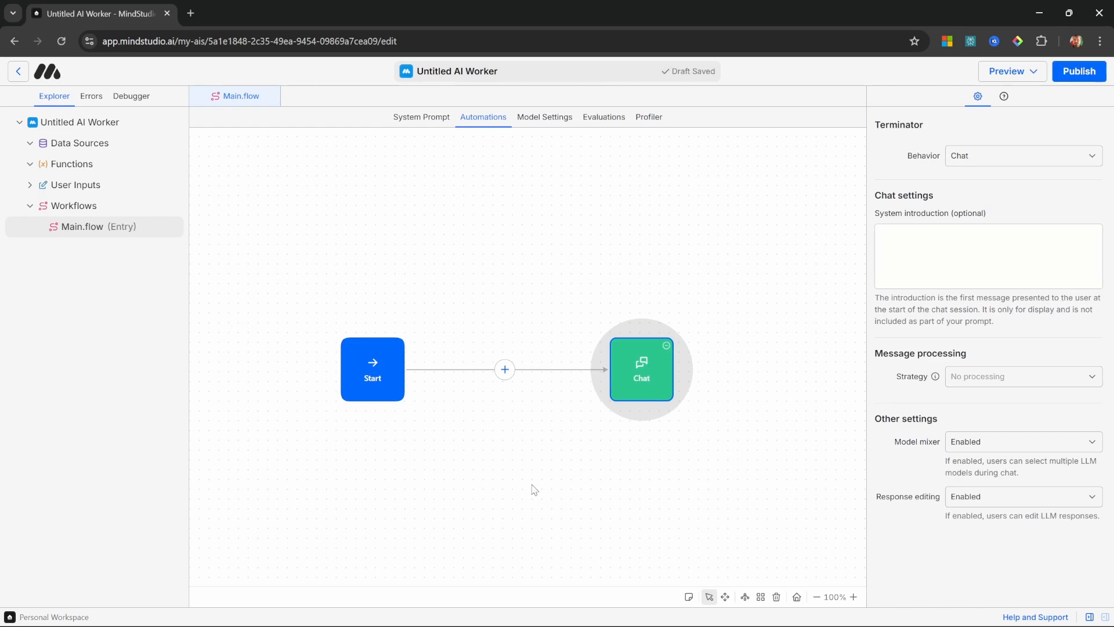
{"action": "left_click", "coordinate": [414, 252]}
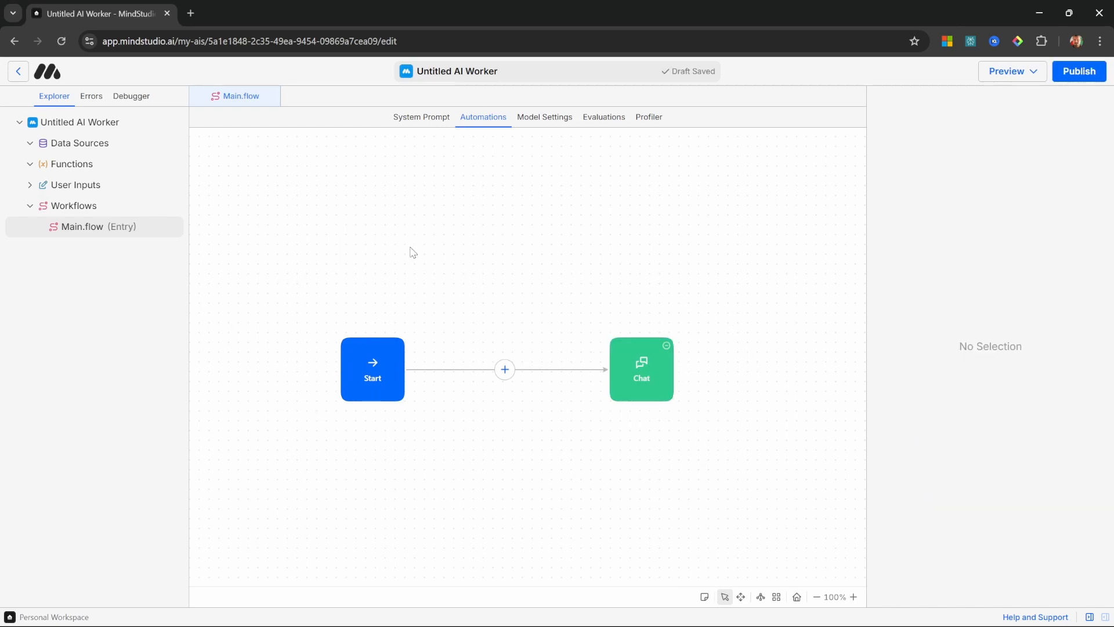
{"action": "left_click", "coordinate": [552, 120]}
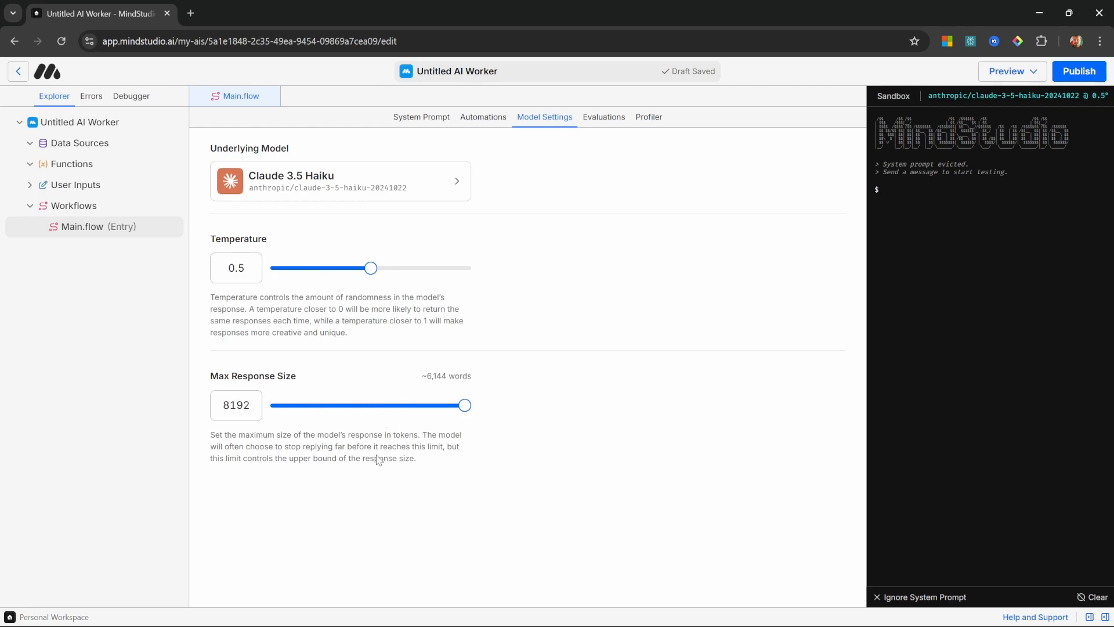
{"action": "left_click", "coordinate": [604, 118]}
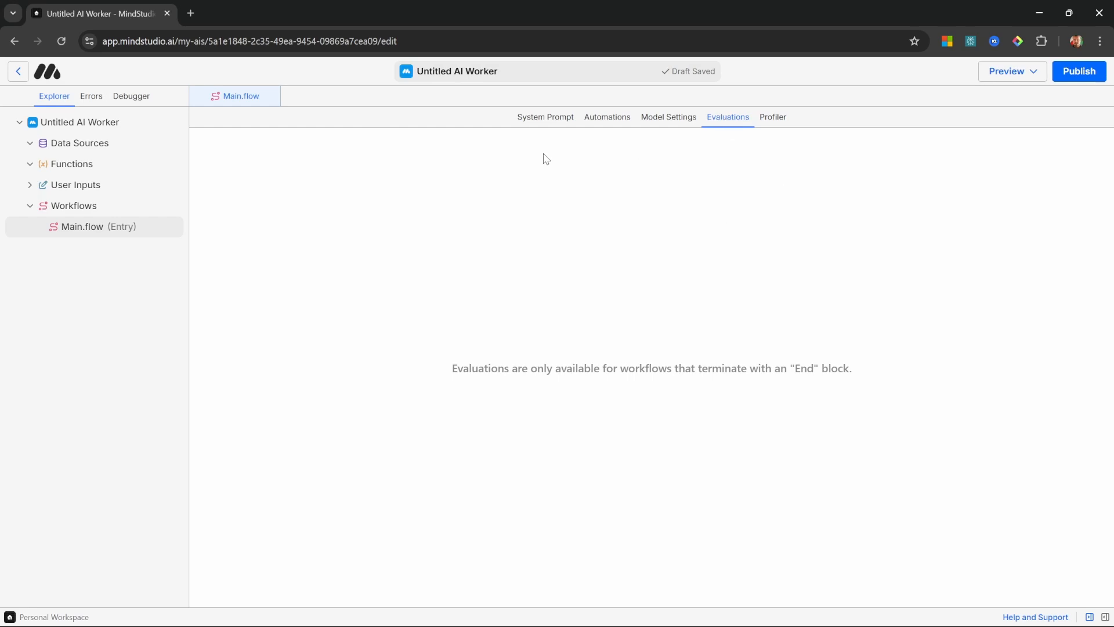
Step: Rename the untitled AI worker as "YouTube Content Agent" in its details
{"action": "left_click", "coordinate": [65, 129]}
{"action": "left_click", "coordinate": [357, 164]}
{"action": "left_click_drag", "start_coordinate": [410, 161], "coordinate": [282, 156]}
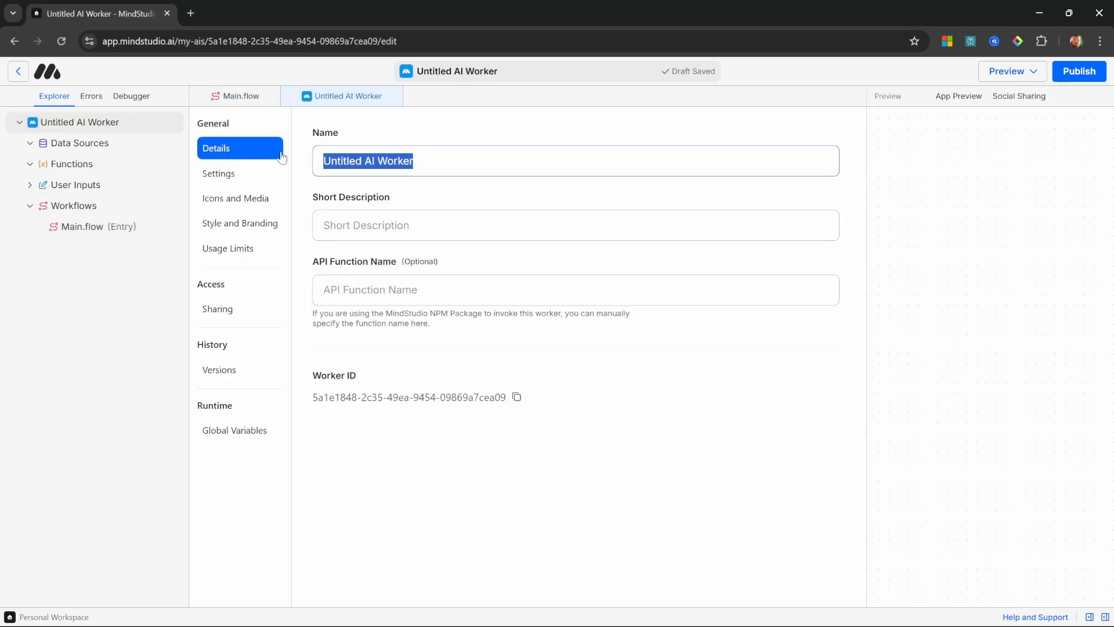
{"action": "type", "text": "YouTube Content Agent"}
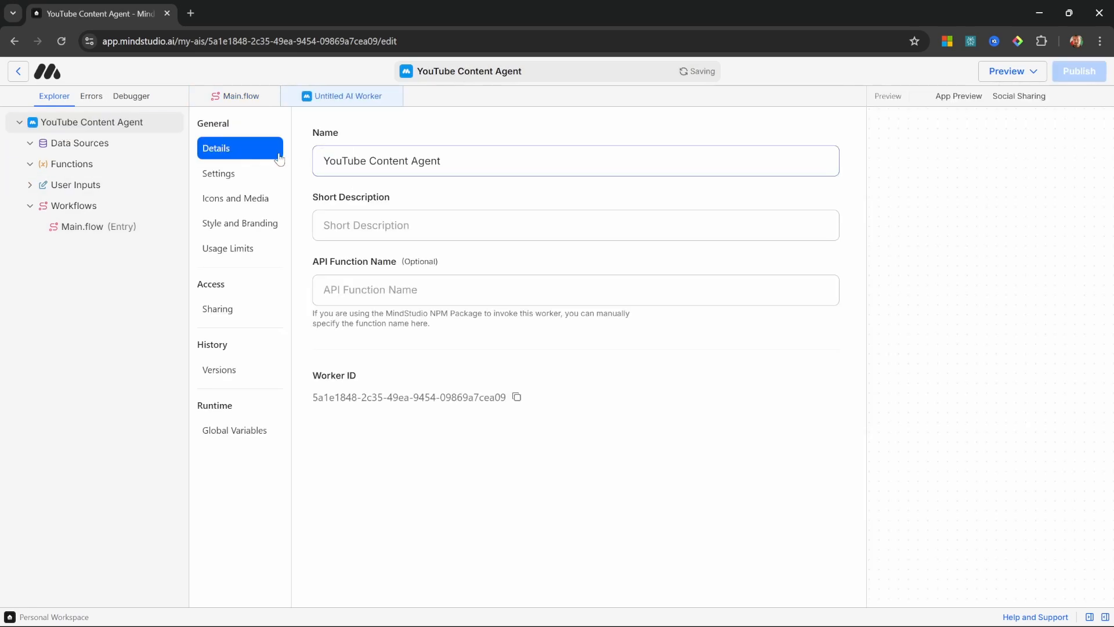
Step: Look through the worker's details, style and branding, usage limits and global variables, and close its settings
{"action": "left_click", "coordinate": [432, 222]}
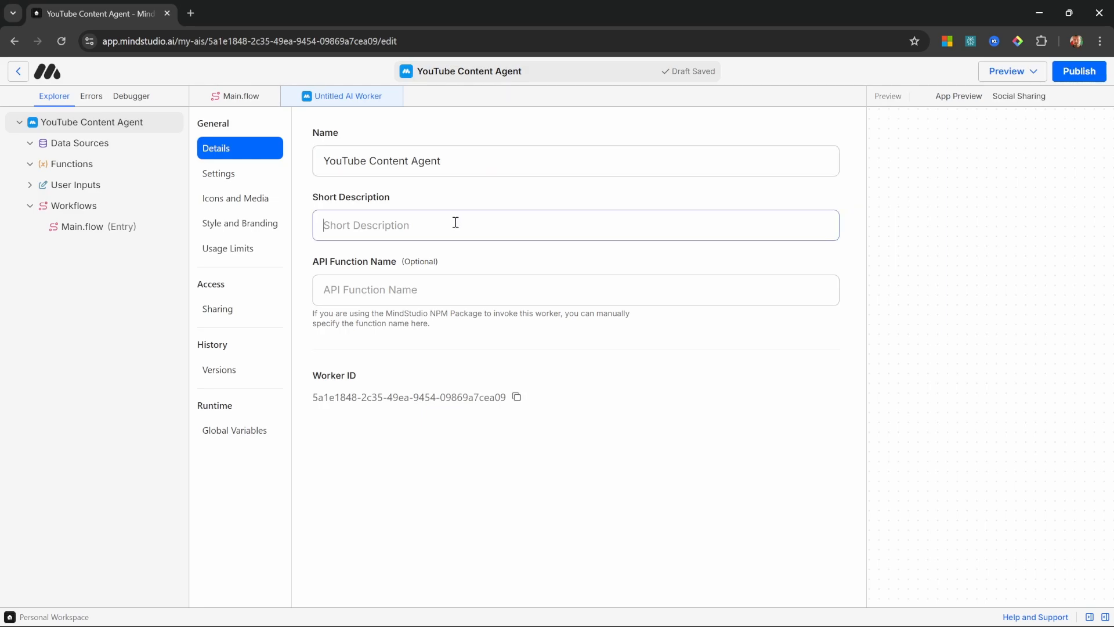
{"action": "left_click", "coordinate": [222, 154]}
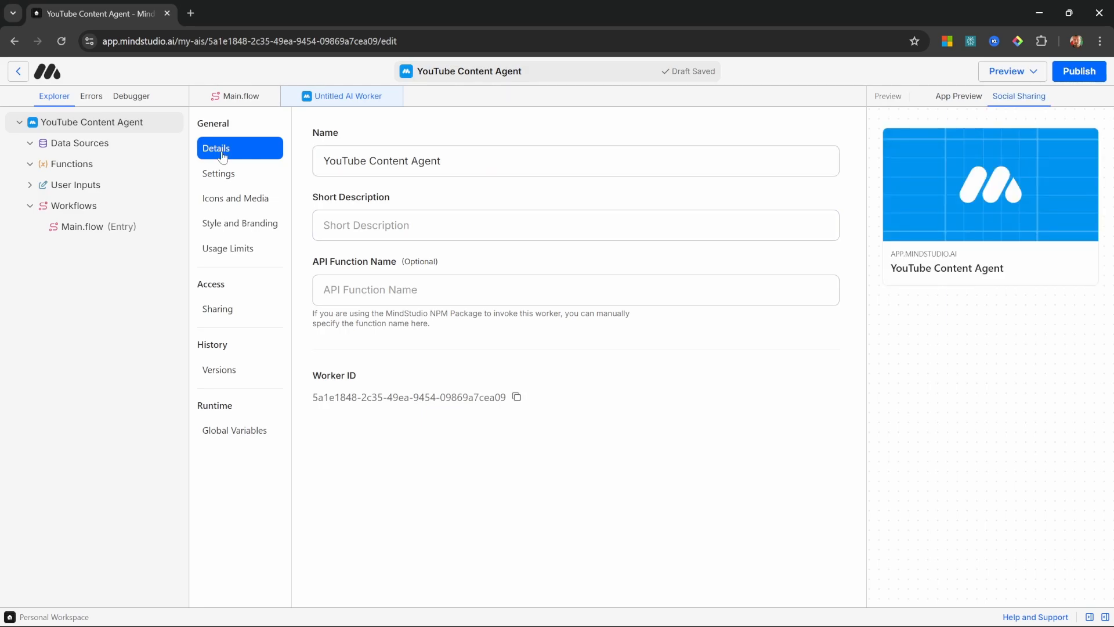
{"action": "left_click", "coordinate": [250, 232]}
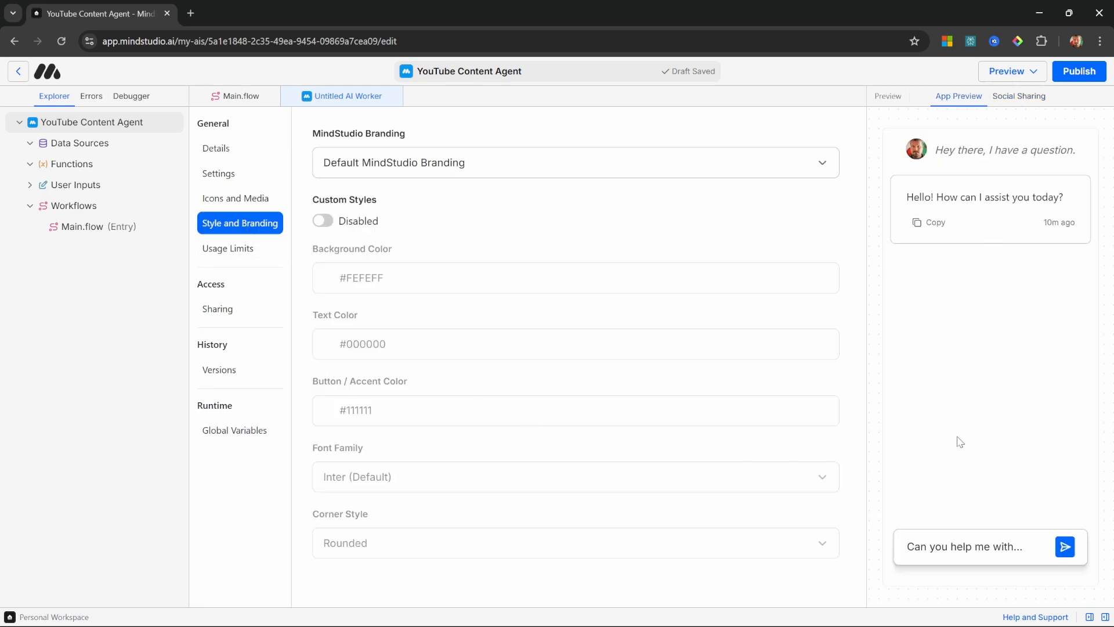
{"action": "left_click", "coordinate": [236, 251]}
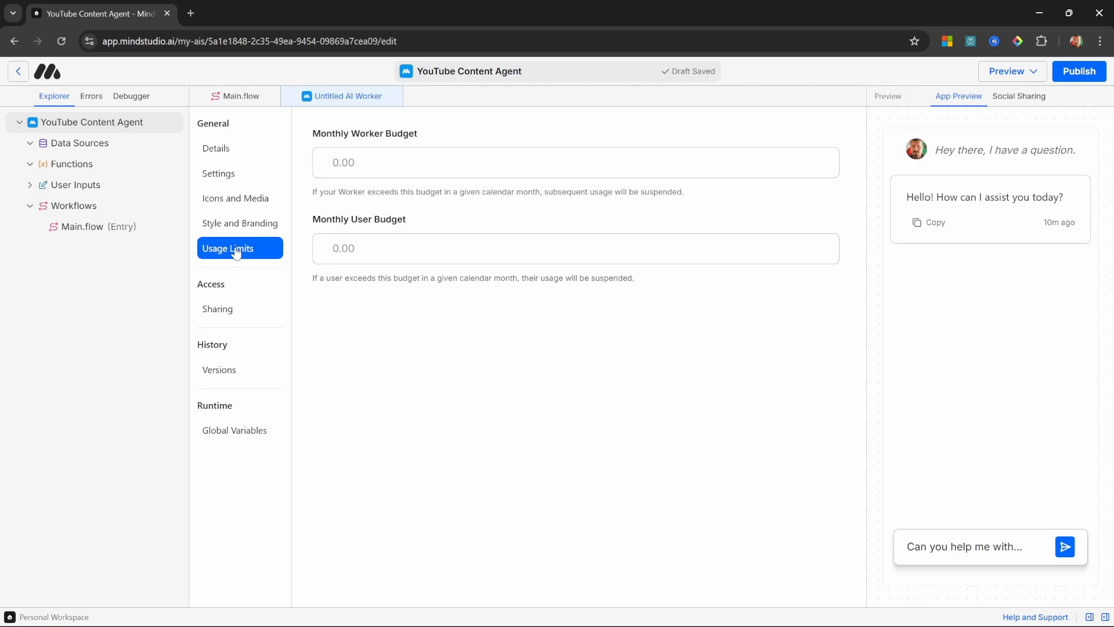
{"action": "left_click", "coordinate": [255, 431]}
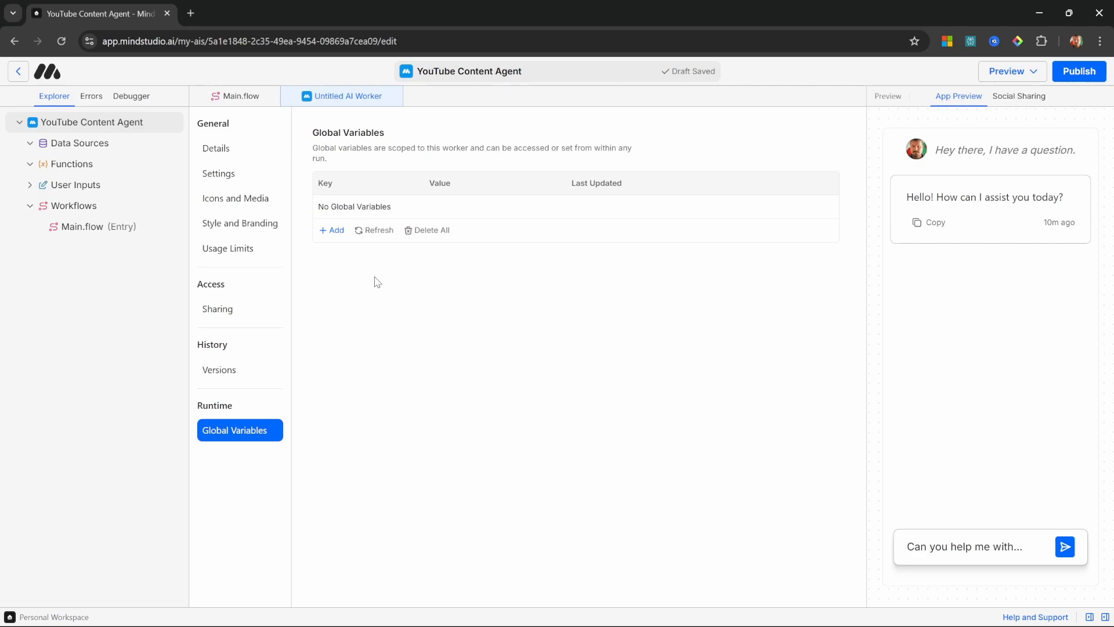
{"action": "left_click", "coordinate": [293, 97]}
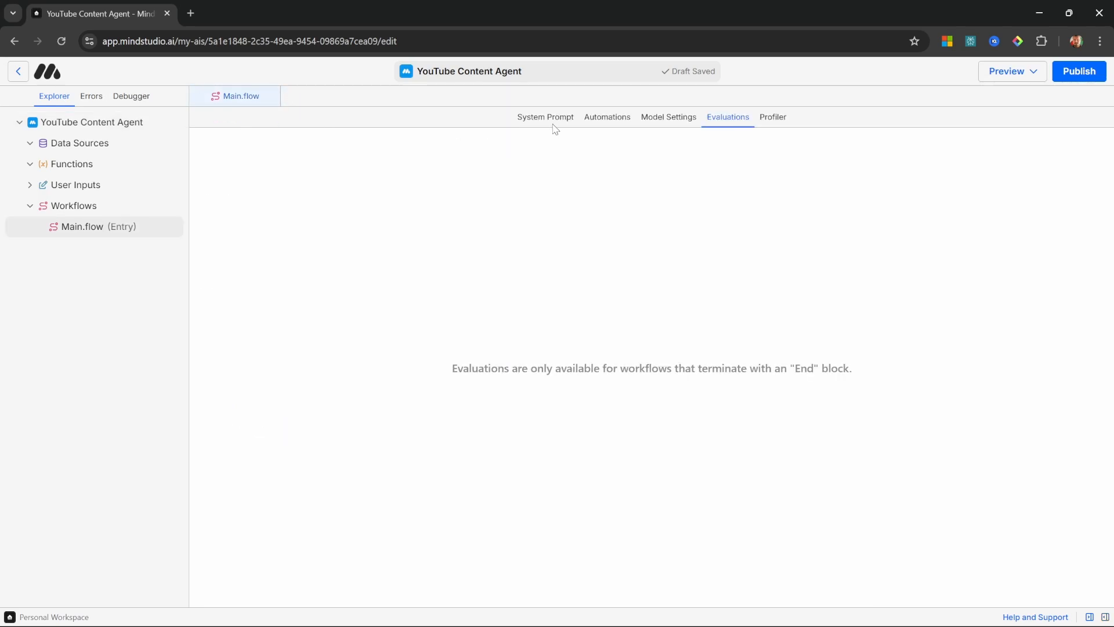
Step: Preview the agent's draft from the automations view, send it the chat message "Hey", and return to the editor
{"action": "left_click", "coordinate": [617, 121]}
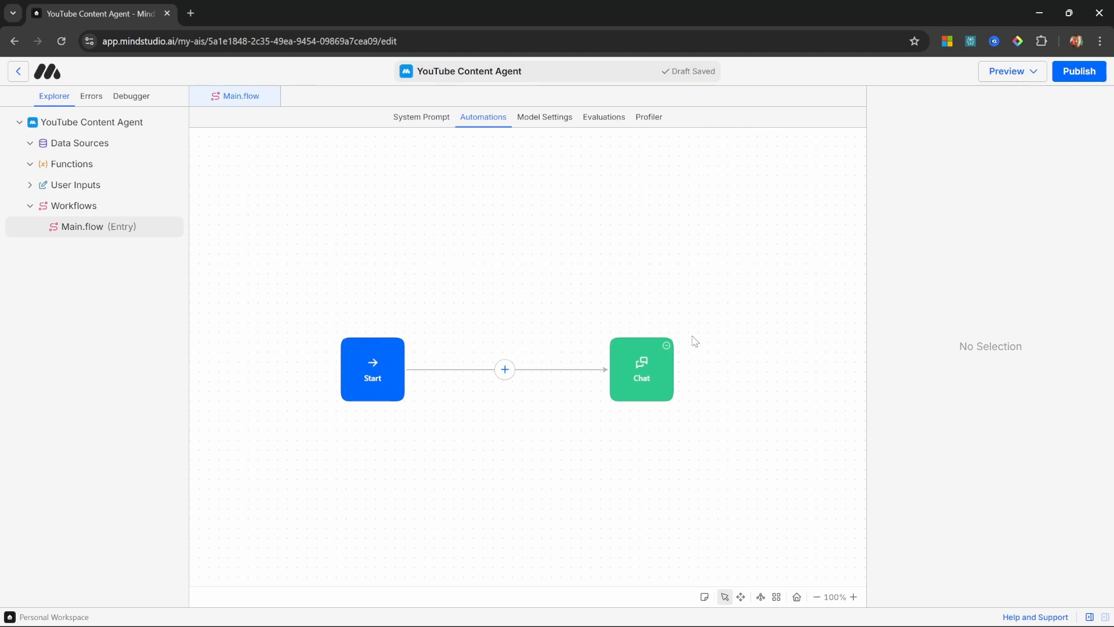
{"action": "left_click", "coordinate": [615, 380]}
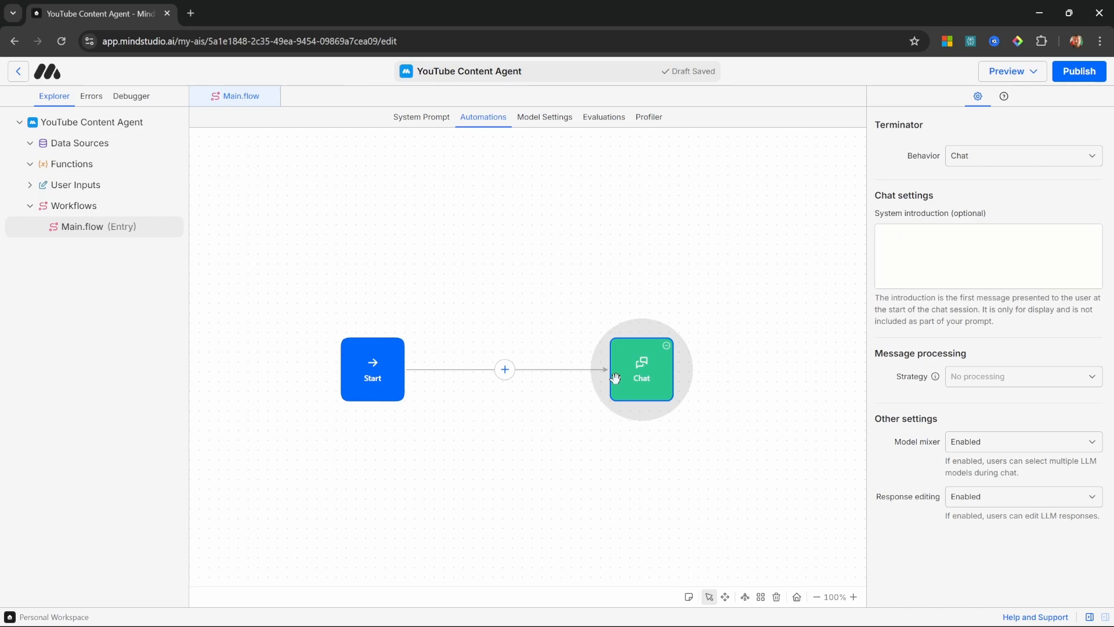
{"action": "left_click", "coordinate": [1039, 72]}
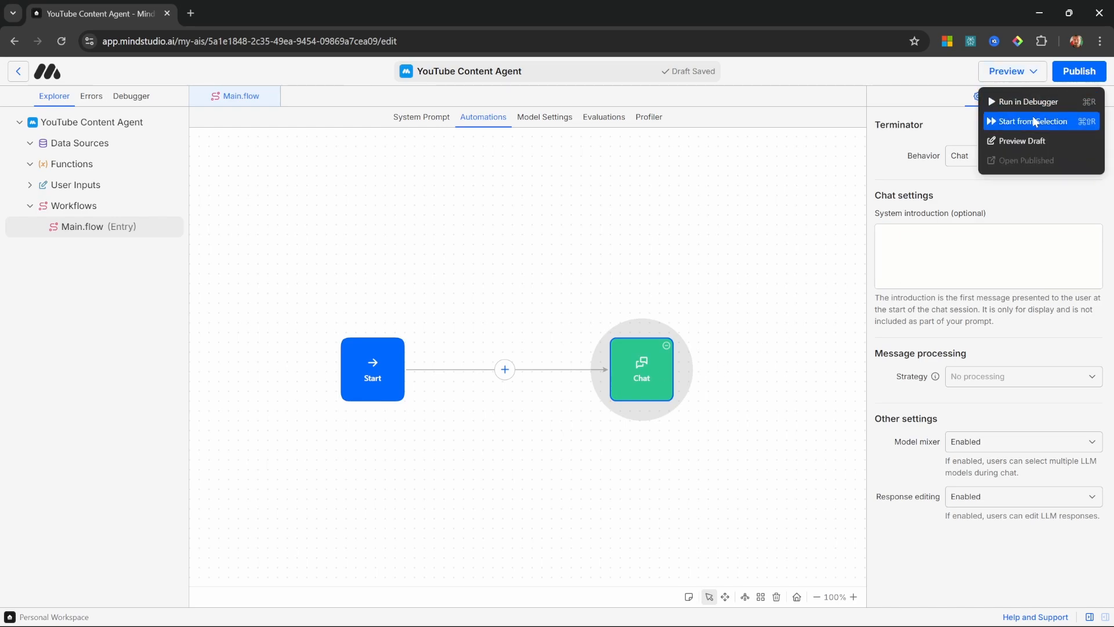
{"action": "left_click", "coordinate": [1029, 141]}
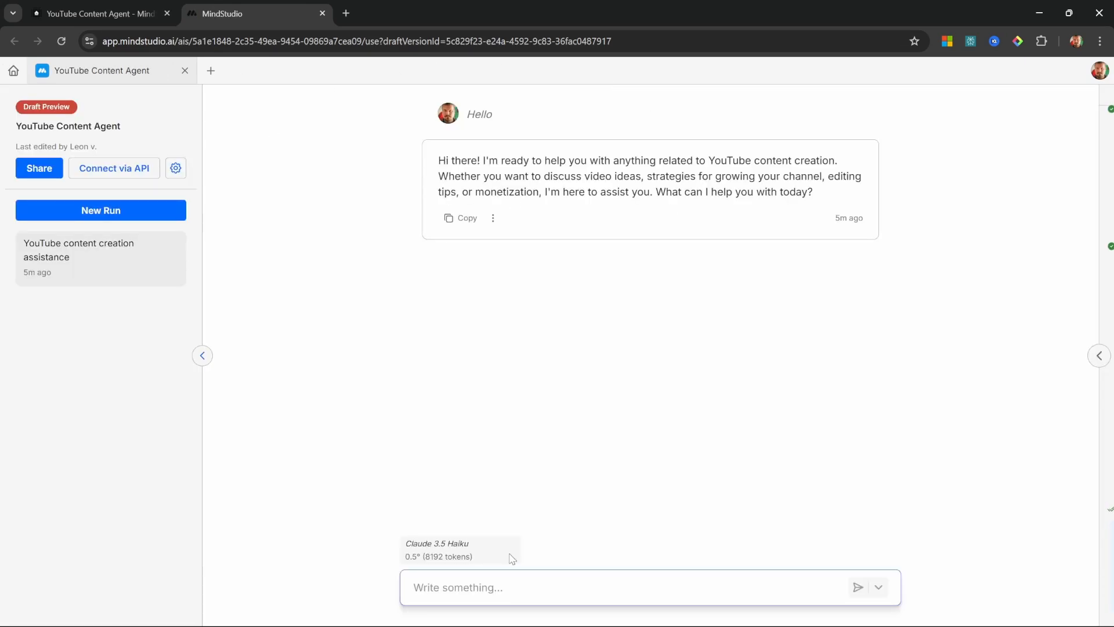
{"action": "type", "text": "Hey"}
{"action": "key", "text": "Return"}
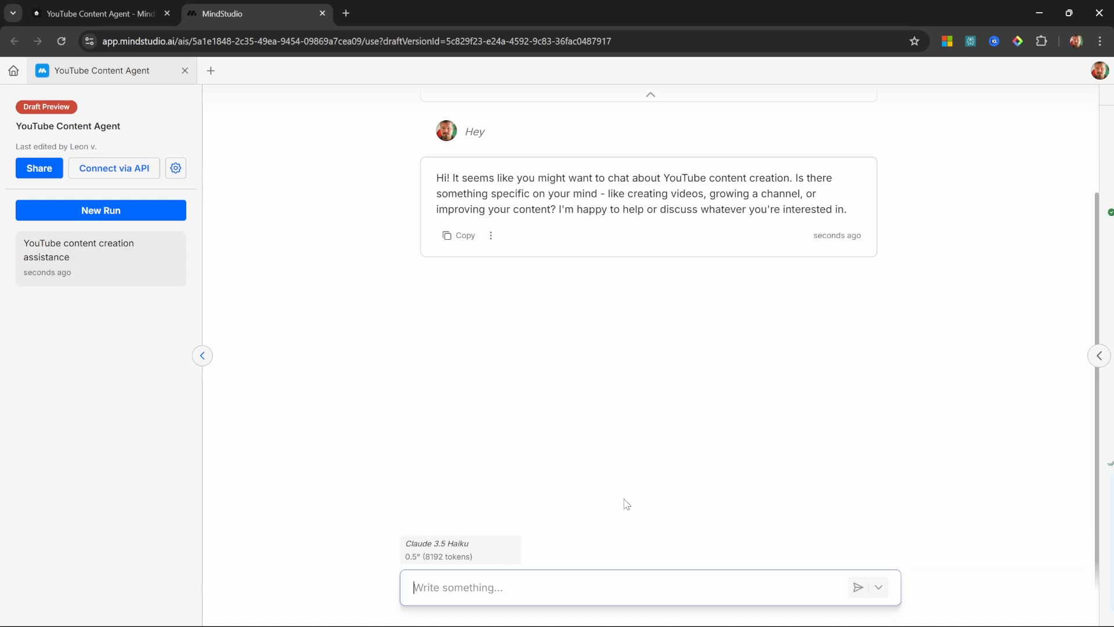
{"action": "key", "text": "ctrl+w"}
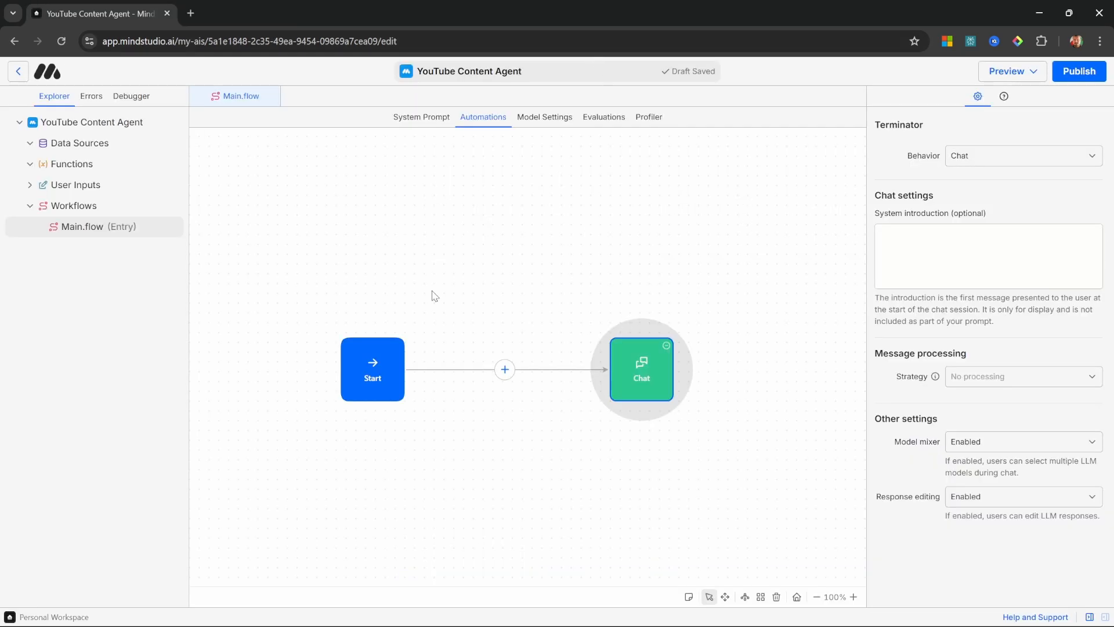
Step: Add a Generate Text block between Start and Chat, prompting for a Youtube script with hook, intro and main talking points based on {{topic}}
{"action": "left_click", "coordinate": [506, 370]}
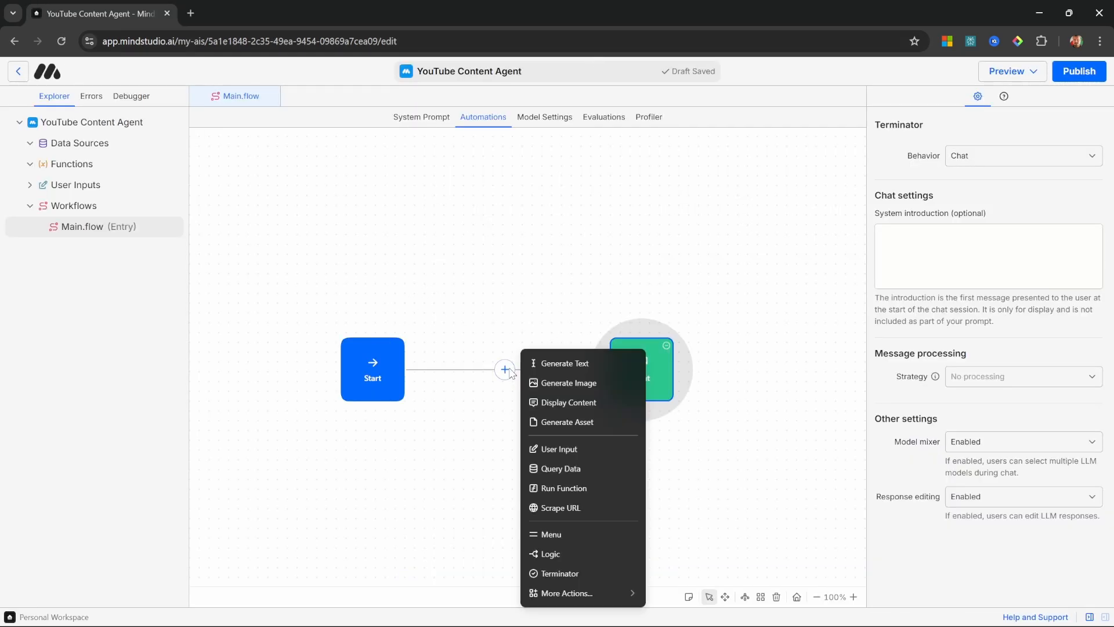
{"action": "left_click", "coordinate": [582, 368]}
{"action": "left_click", "coordinate": [979, 211]}
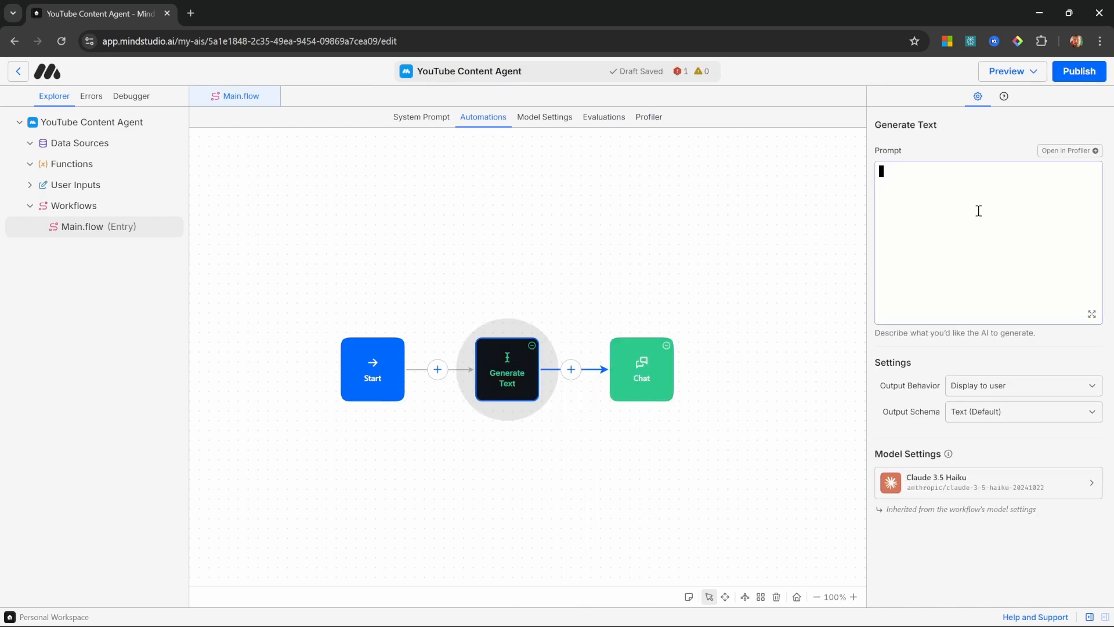
{"action": "type", "text": "# Role Generate Youtube Script based on the following topic. The script should contain the hook, intro and main talking points.  # Topic {{topic}}"}
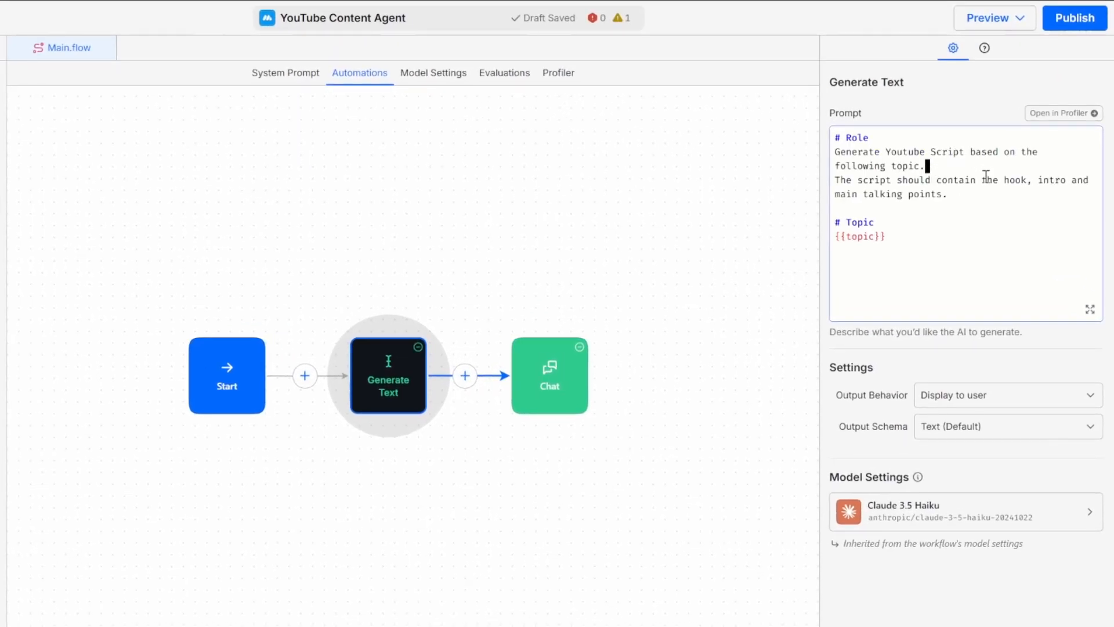
Step: Review the Generate Text prompt's script instructions and the {{topic}} variable under its Topic heading
{"action": "left_click", "coordinate": [968, 199]}
{"action": "left_click", "coordinate": [938, 231]}
{"action": "left_click_drag", "start_coordinate": [925, 234], "coordinate": [840, 237]}
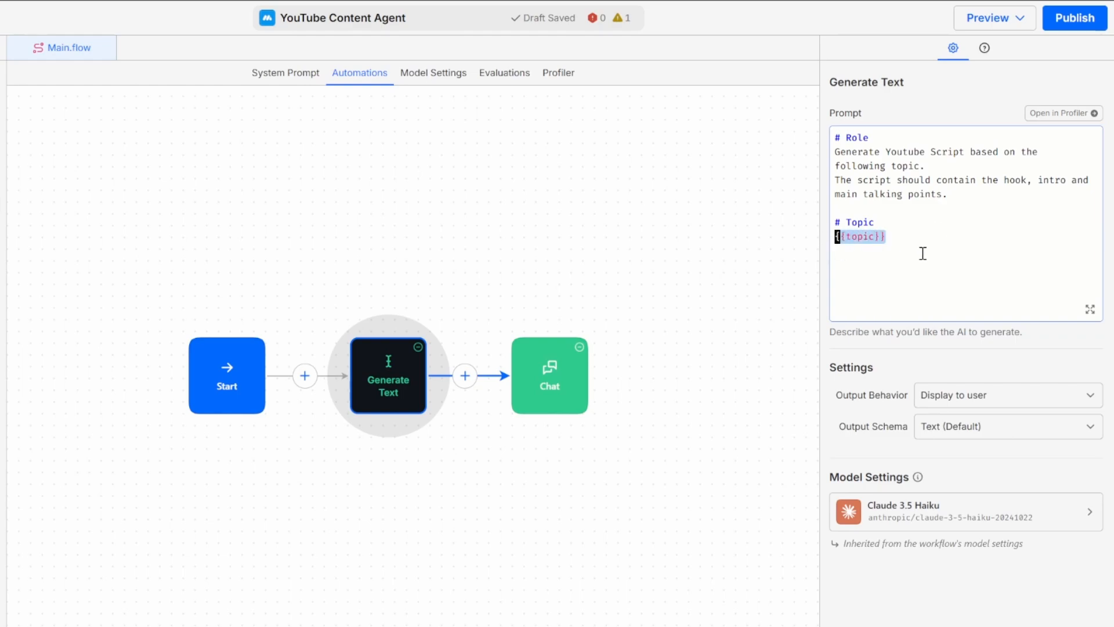
{"action": "left_click", "coordinate": [952, 252]}
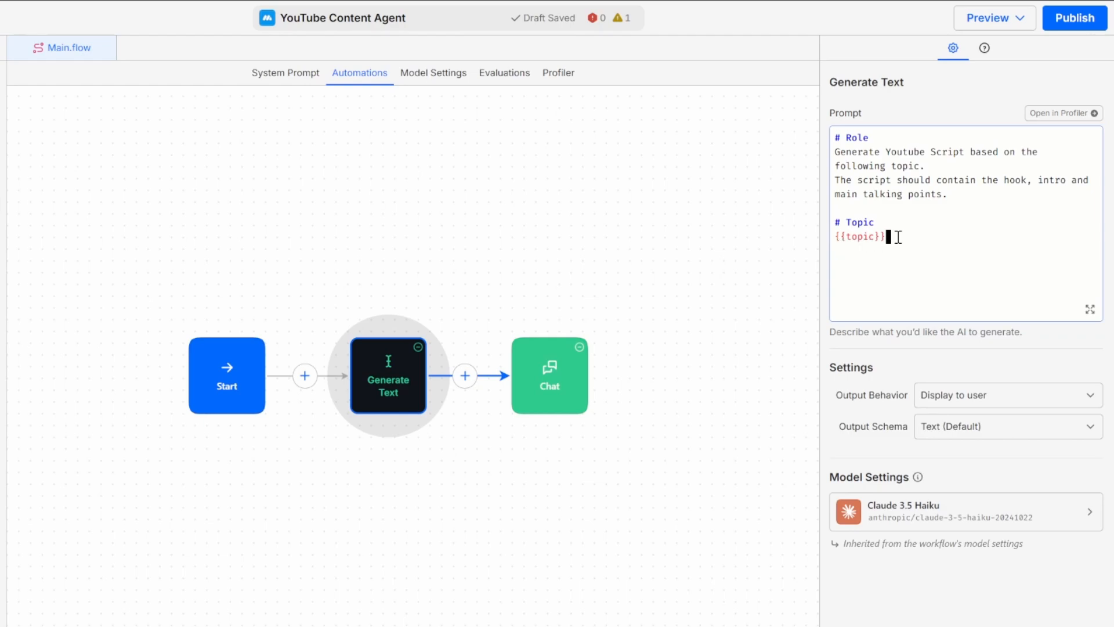
{"action": "double_click", "coordinate": [857, 236]}
{"action": "left_click", "coordinate": [917, 240]}
{"action": "double_click", "coordinate": [866, 238]}
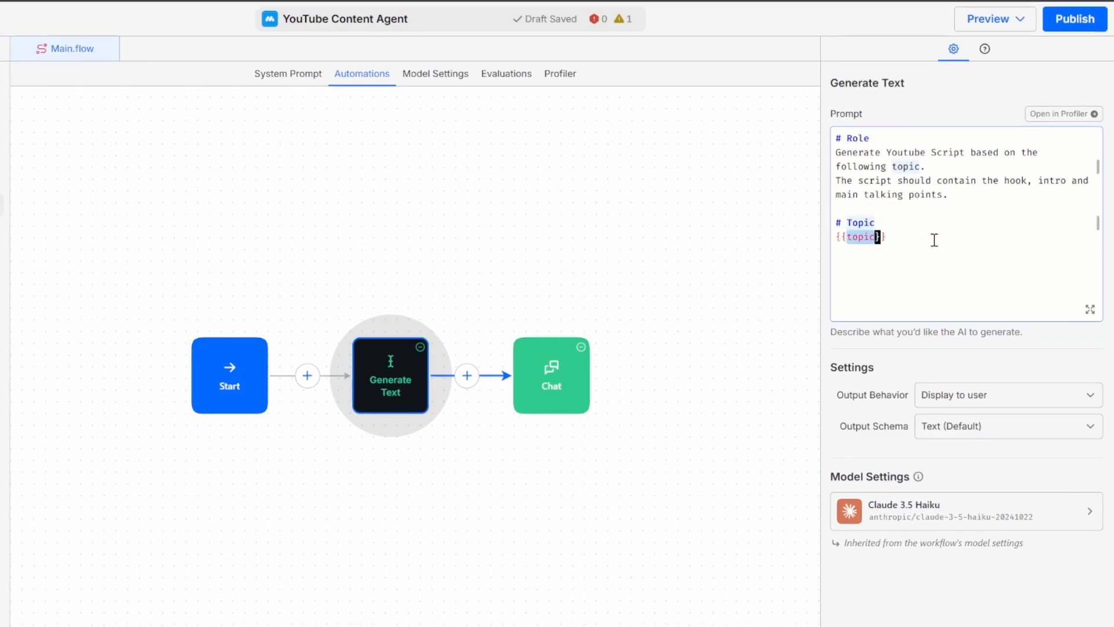
{"action": "left_click", "coordinate": [924, 240]}
Step: Add a launch variable named "topic" to the Start block
{"action": "left_click", "coordinate": [352, 382]}
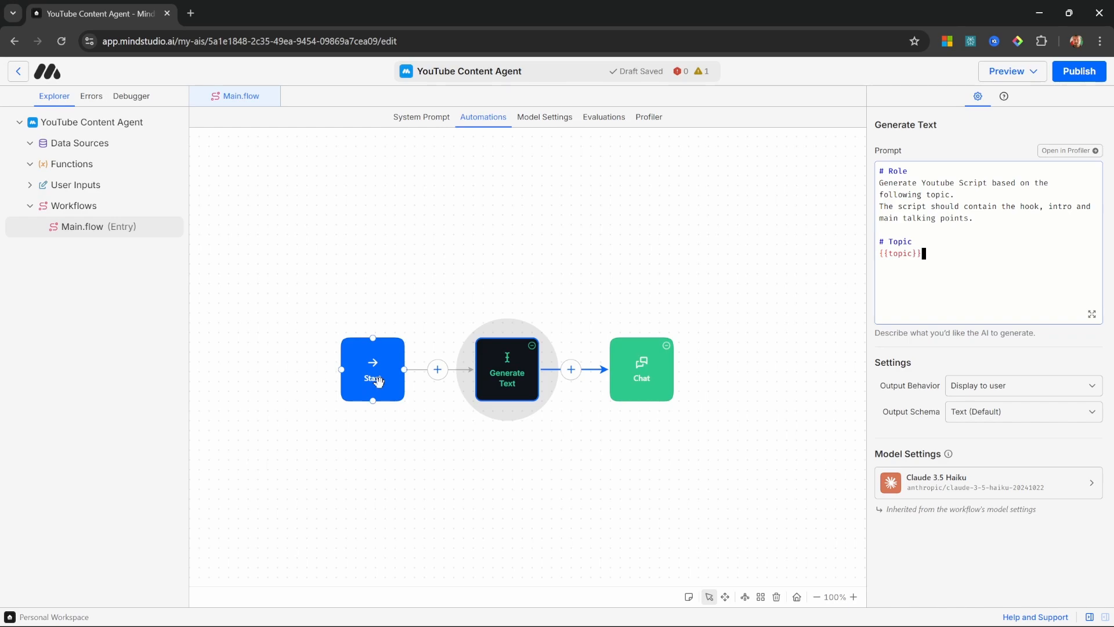
{"action": "left_click", "coordinate": [378, 381]}
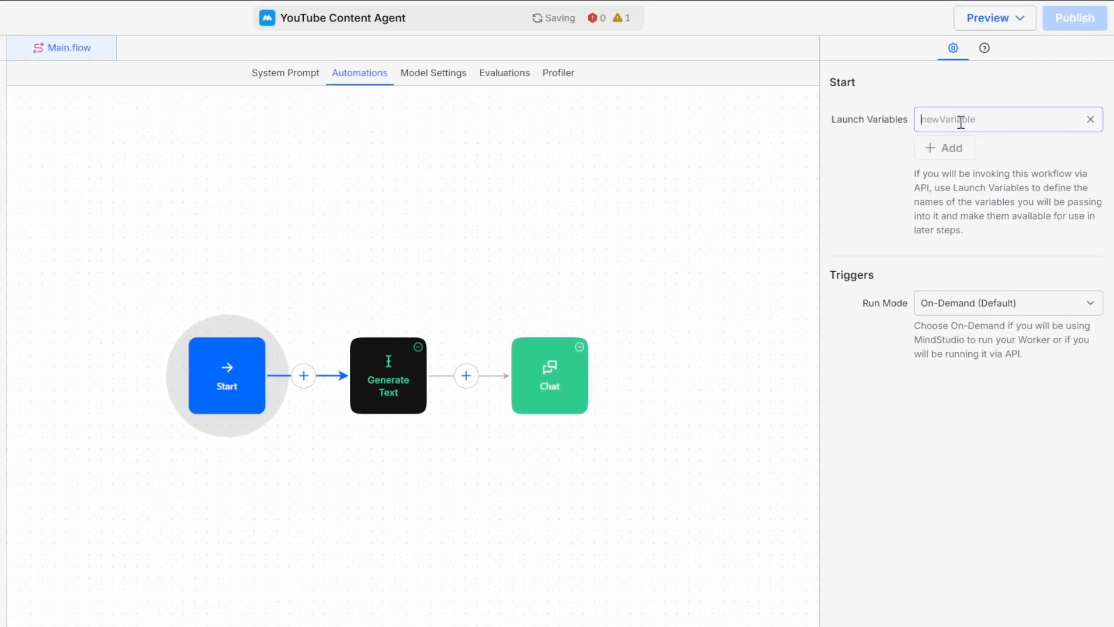
{"action": "type", "text": "topic"}
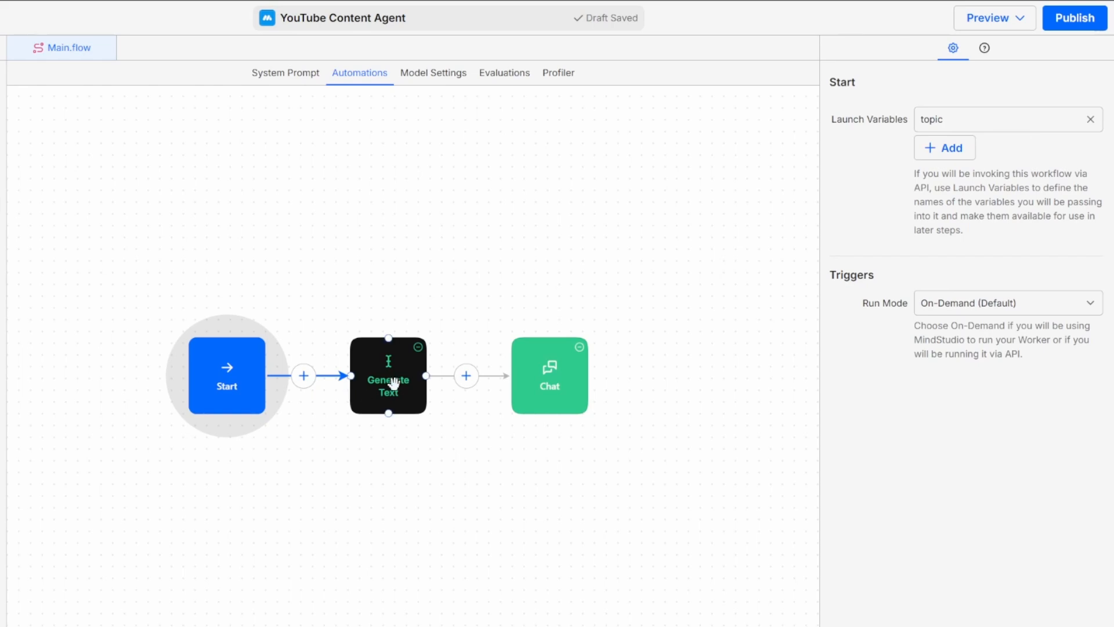
Step: Check that the Generate Text block's prompt references the topic launch variable
{"action": "left_click", "coordinate": [393, 385]}
{"action": "left_click", "coordinate": [928, 241]}
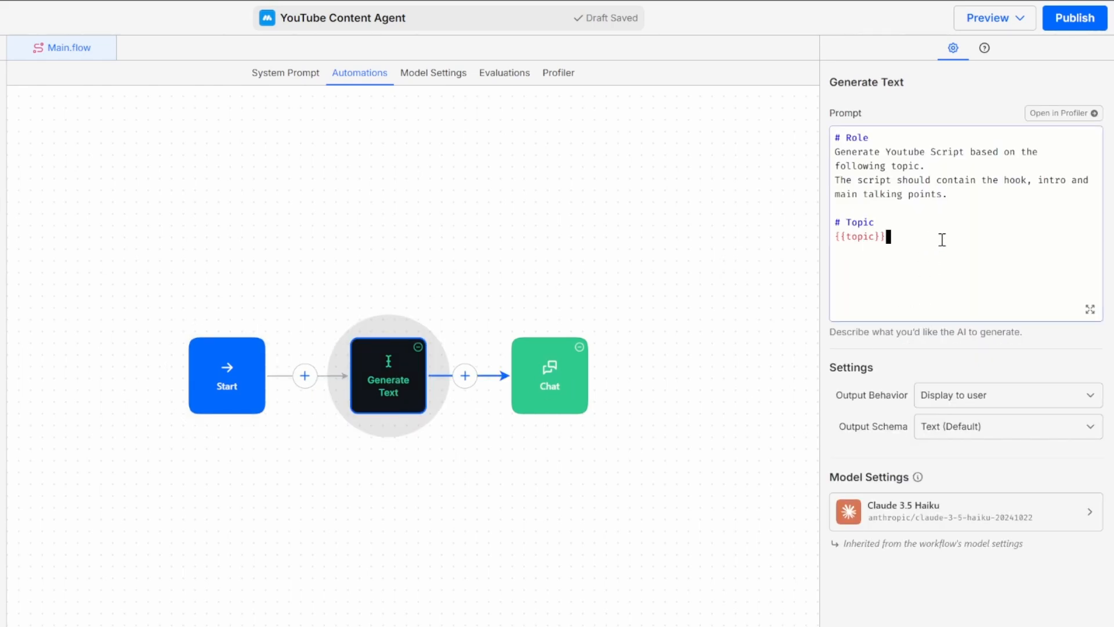
{"action": "left_click_drag", "start_coordinate": [950, 239], "coordinate": [830, 238]}
{"action": "left_click", "coordinate": [947, 249]}
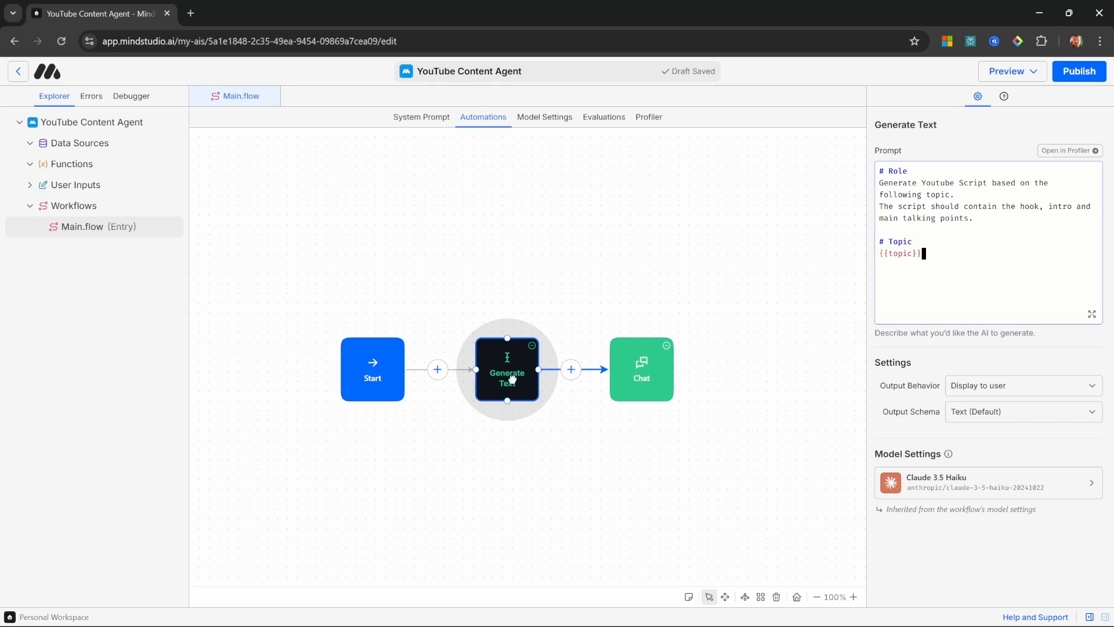
Step: Rename the Generate Text block to "Generate Script"
{"action": "right_click", "coordinate": [507, 377]}
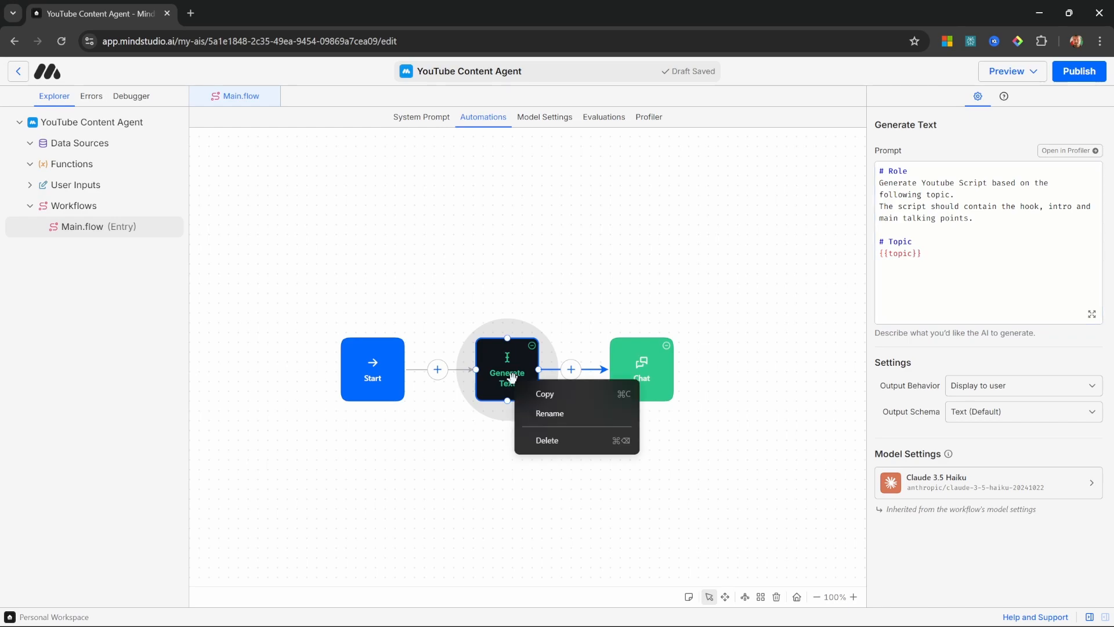
{"action": "left_click", "coordinate": [547, 413]}
{"action": "type", "text": "Generate Script"}
{"action": "key", "text": "Return"}
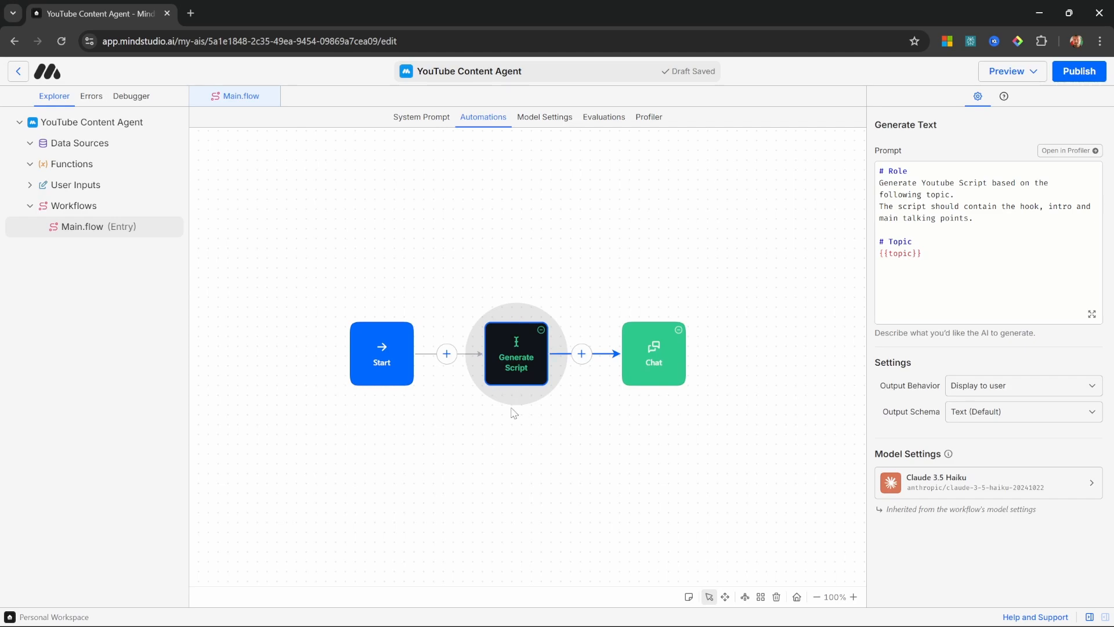
Step: Set the Generate Script block's output behavior to Save to variable, with the variable name "script"
{"action": "left_click", "coordinate": [985, 401]}
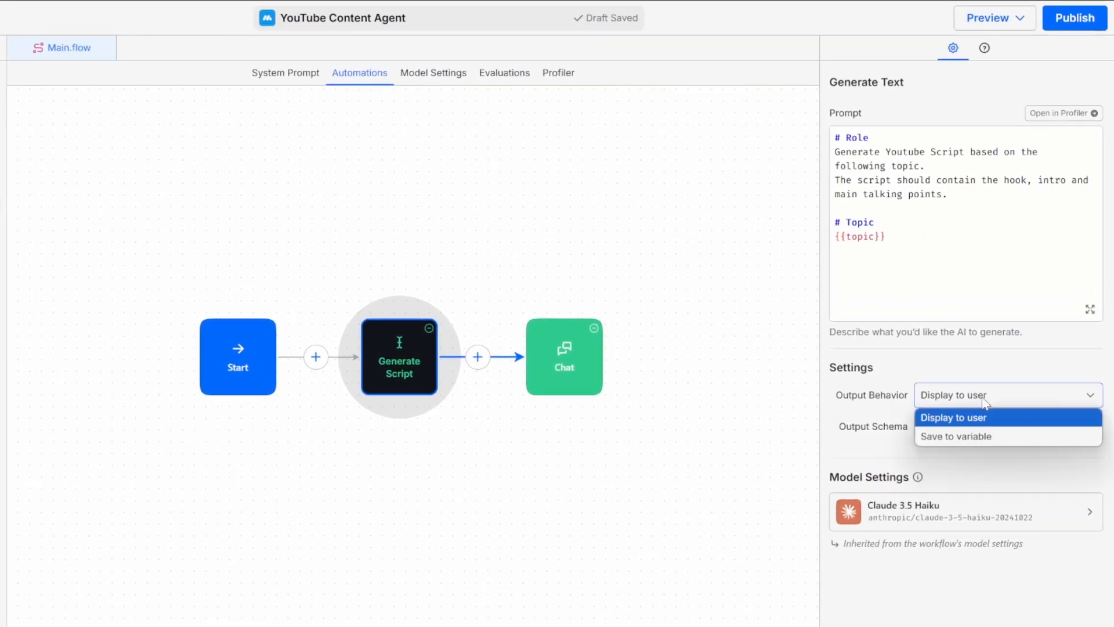
{"action": "left_click", "coordinate": [985, 437]}
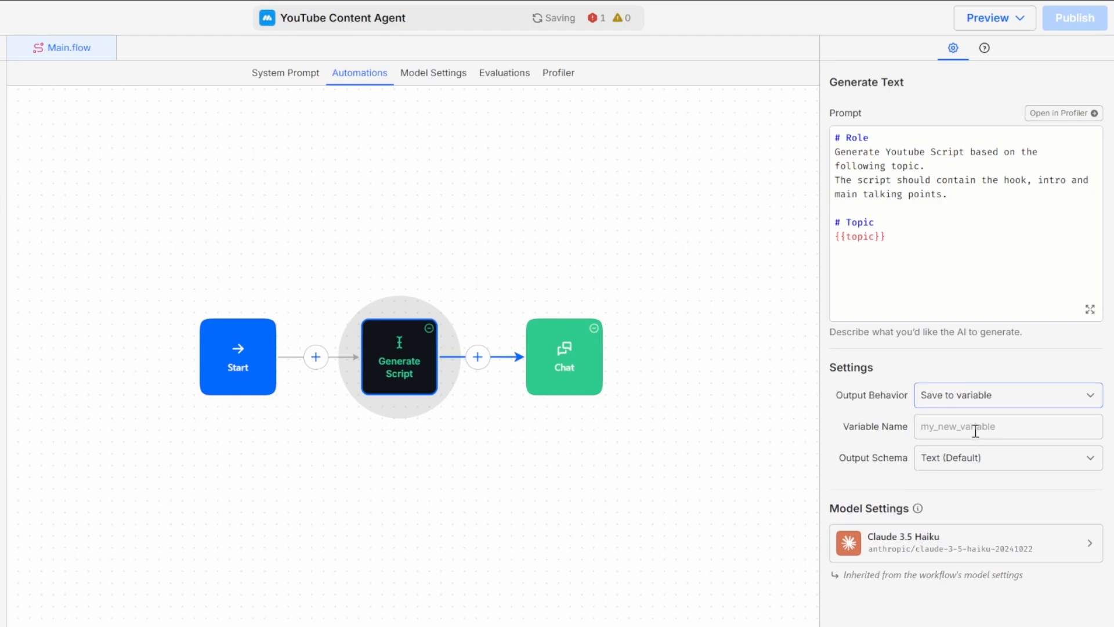
{"action": "left_click", "coordinate": [976, 431]}
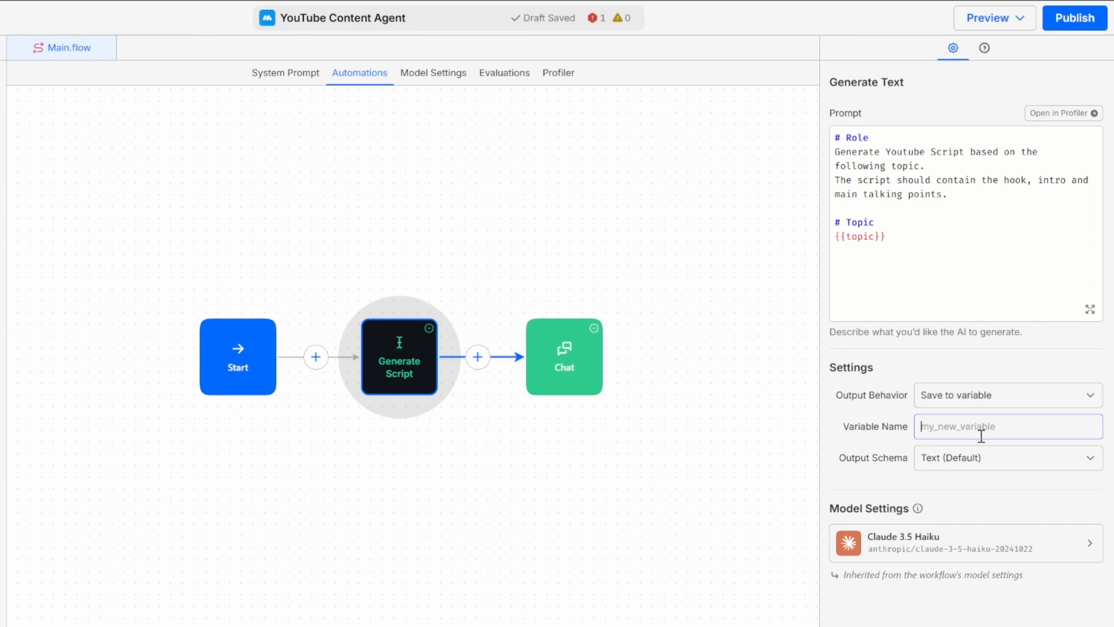
{"action": "type", "text": "script"}
Step: Change the Chat block's terminator behavior to End Session
{"action": "left_click", "coordinate": [578, 379]}
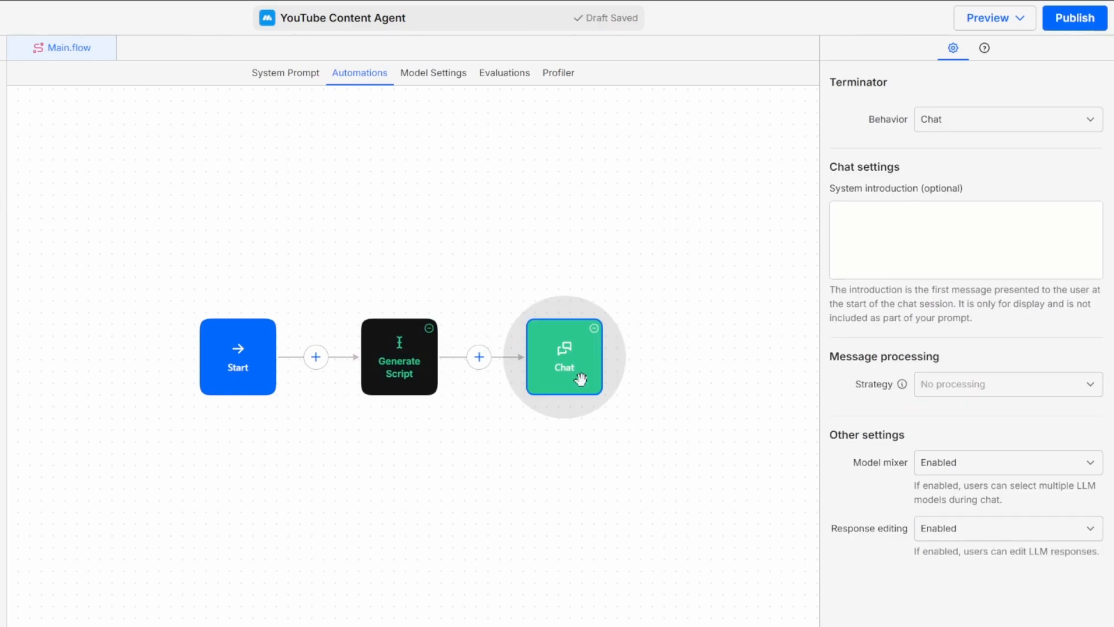
{"action": "left_click", "coordinate": [1059, 121]}
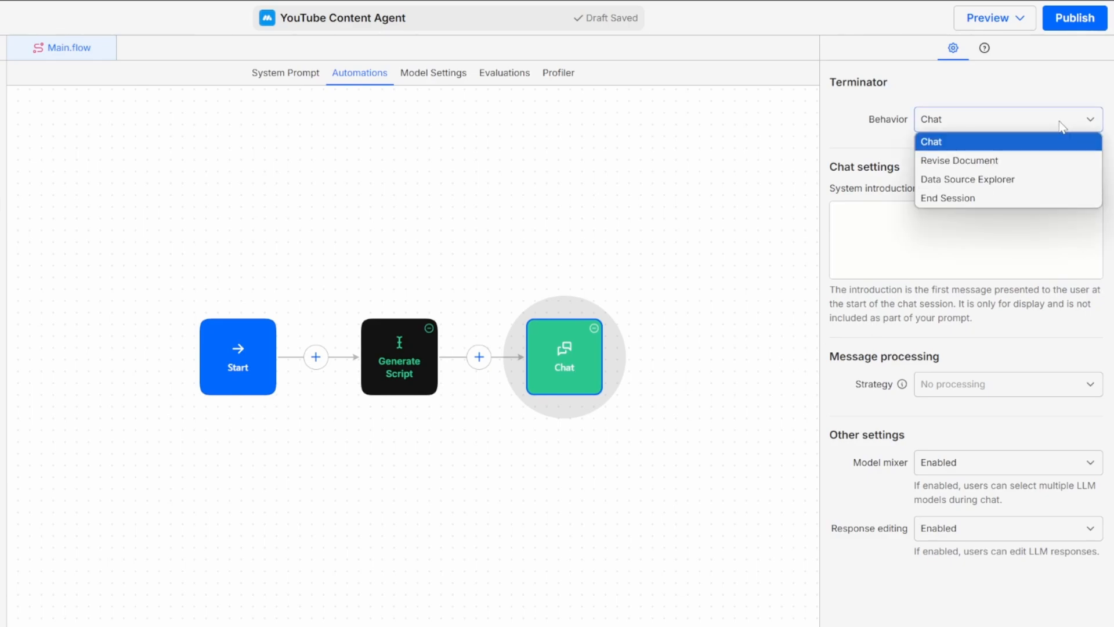
{"action": "left_click", "coordinate": [966, 197]}
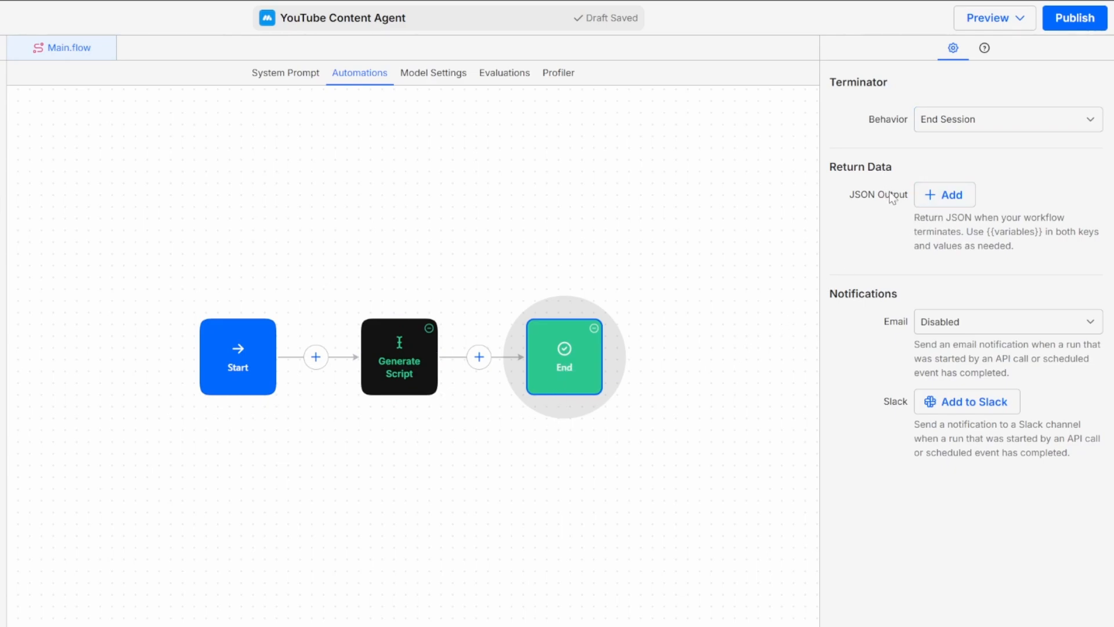
Step: Add a JSON output to the End block's return data with key "script" and value {{script}}
{"action": "left_click", "coordinate": [961, 196]}
{"action": "type", "text": "script"}
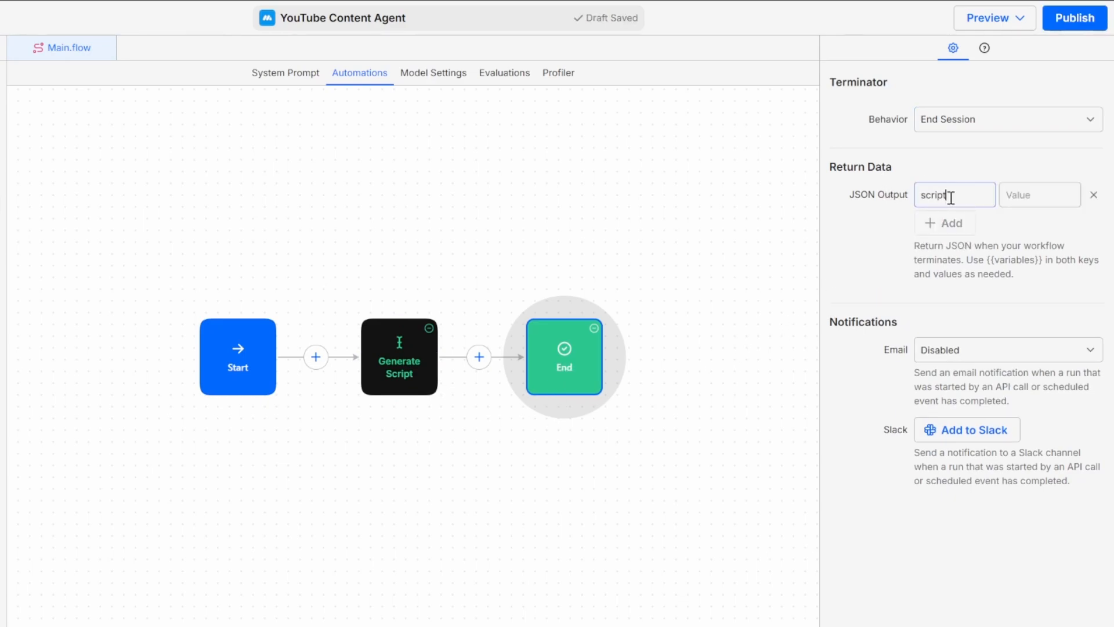
{"action": "left_click", "coordinate": [1038, 192]}
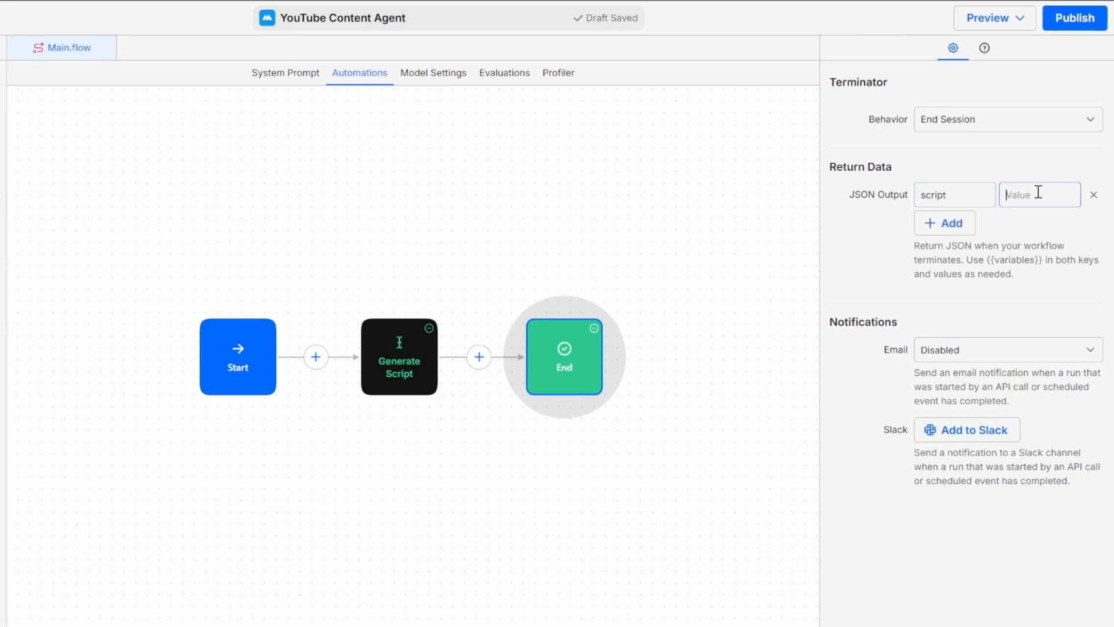
{"action": "type", "text": "{{script"}
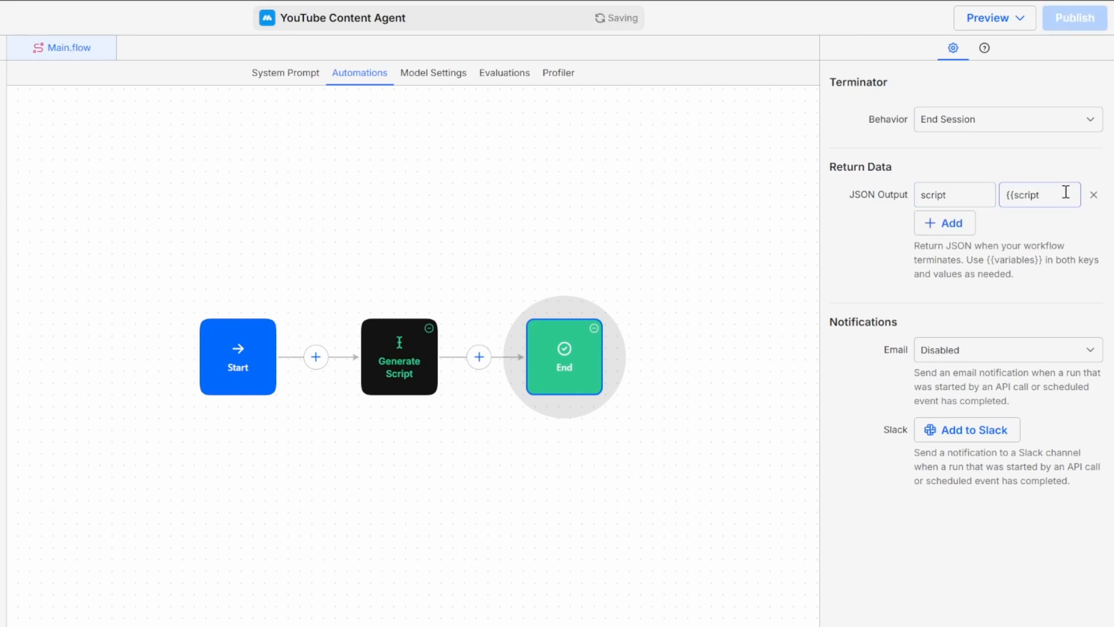
{"action": "type", "text": "}}"}
{"action": "left_click", "coordinate": [1027, 278]}
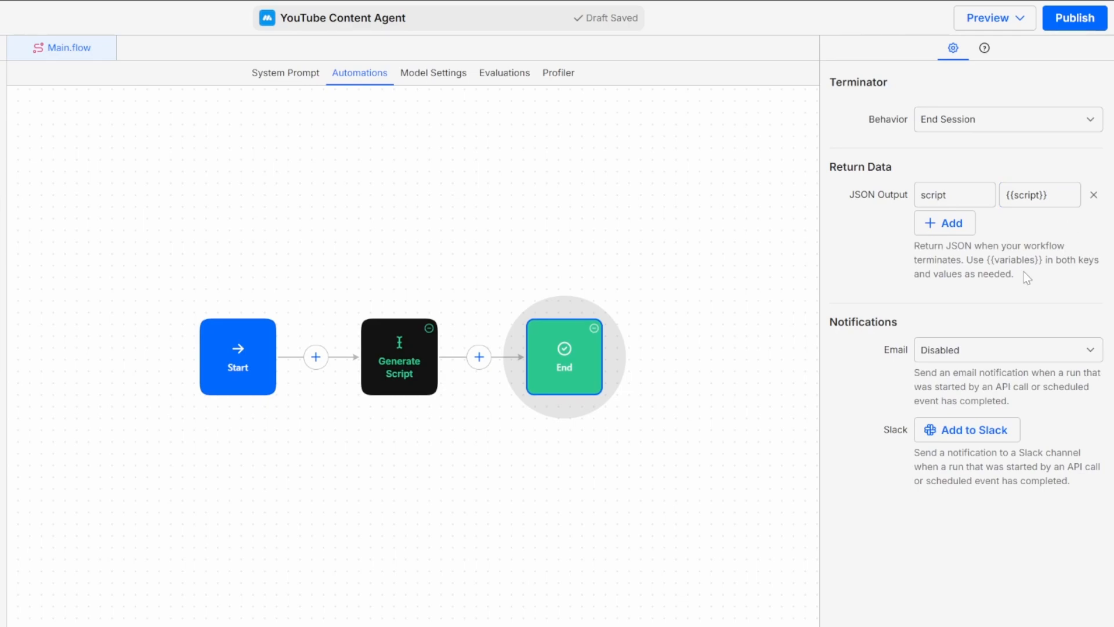
Step: Run Main.flow in the debugger with the topic "Automating business processes using AI Agents."
{"action": "left_click", "coordinate": [1020, 18]}
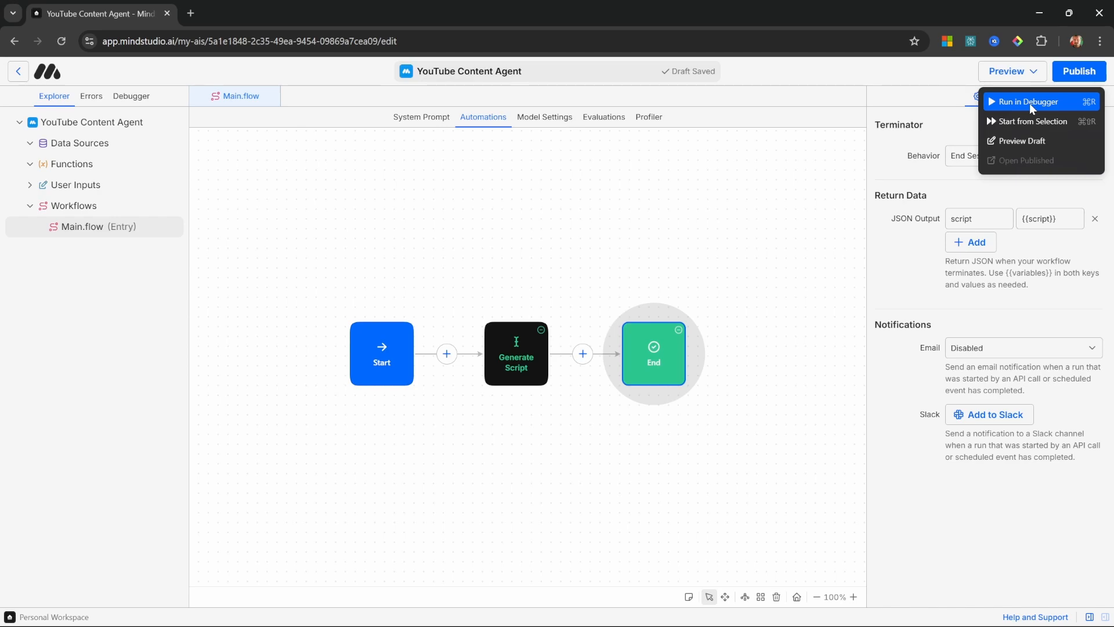
{"action": "left_click", "coordinate": [1030, 104]}
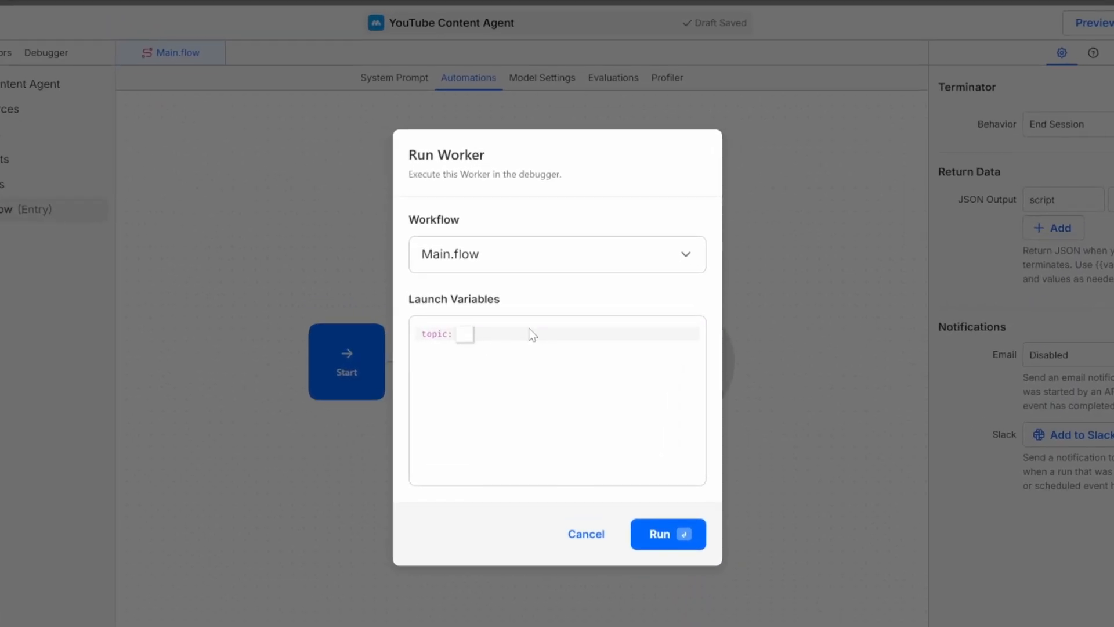
{"action": "type", "text": "Automating business processes using AI Agents."}
{"action": "triple_click", "coordinate": [618, 351]}
{"action": "key", "text": "ctrl+c"}
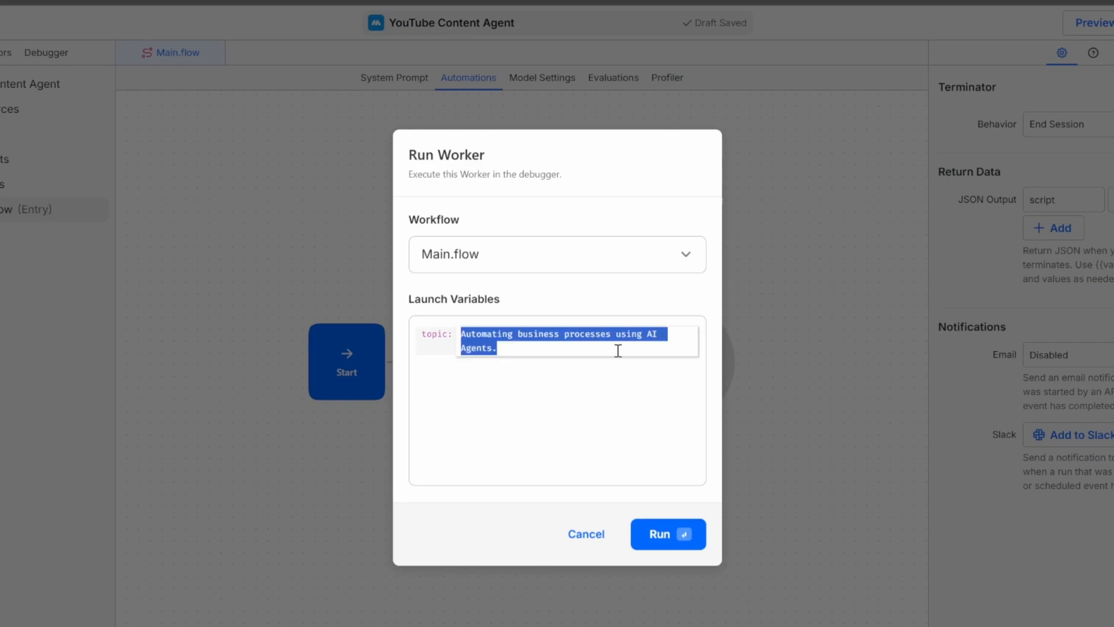
{"action": "left_click", "coordinate": [671, 547]}
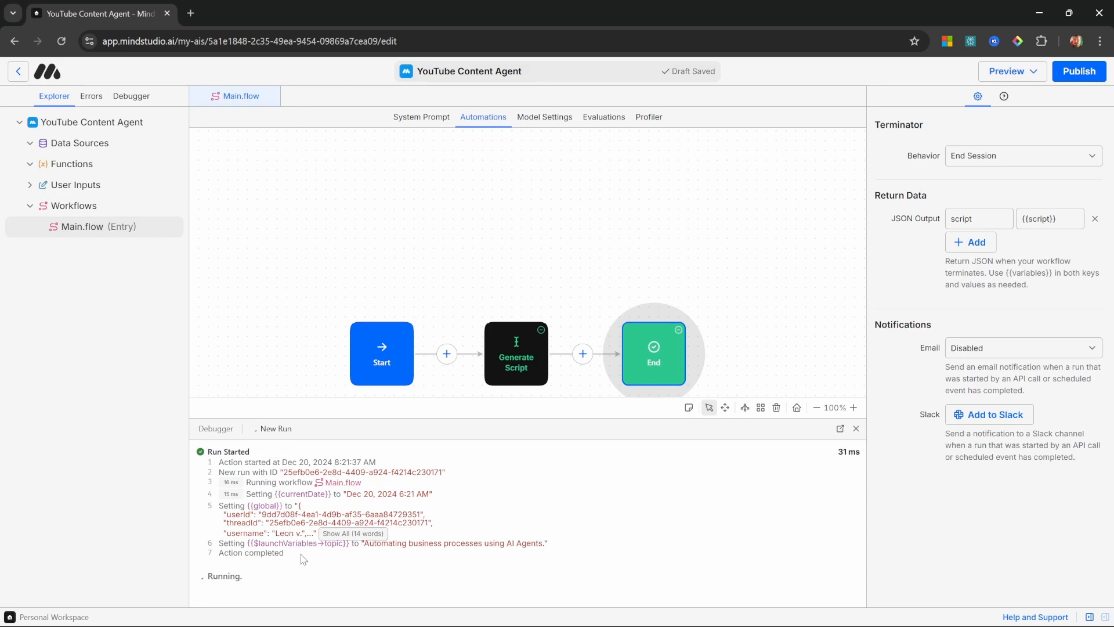
Step: Examine the script value in the debugger's Sending Output entry
{"action": "scroll", "coordinate": [255, 529], "scroll_direction": "up", "scroll_amount": 2}
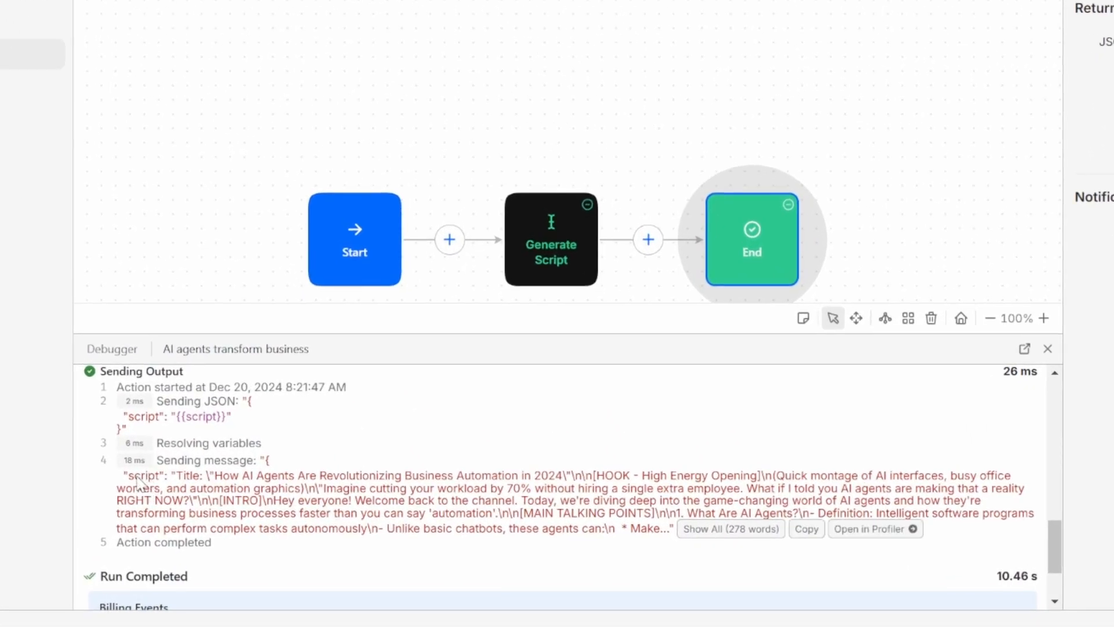
{"action": "double_click", "coordinate": [137, 477]}
{"action": "left_click", "coordinate": [153, 477]}
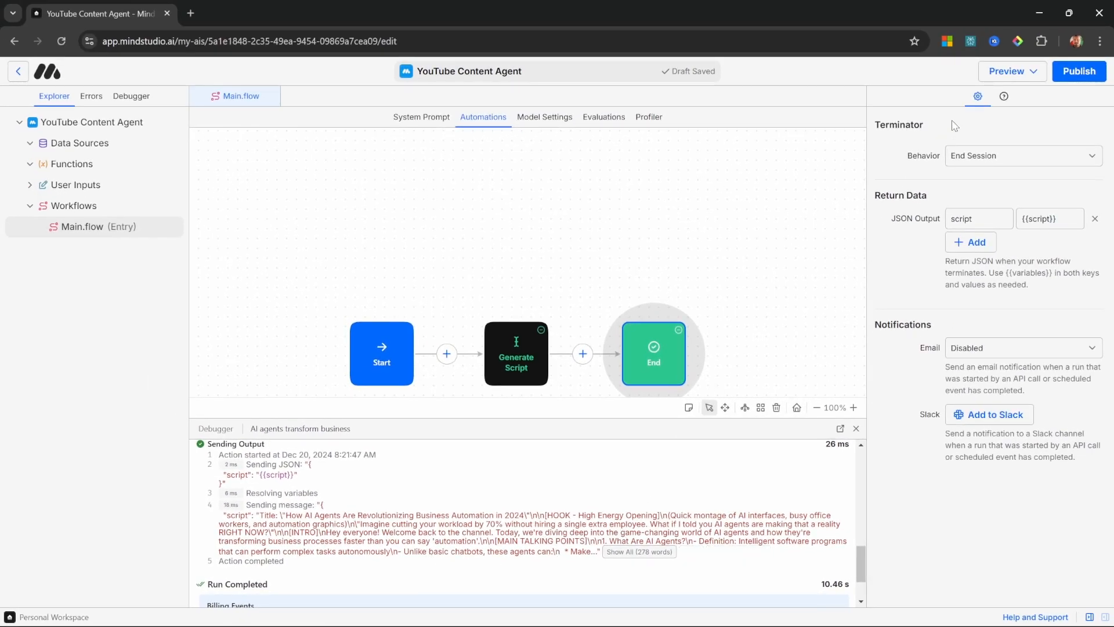
Step: Preview the draft and run a test API request for Main.flow with the topic "Automating business processes using AI Agents."
{"action": "left_click", "coordinate": [1040, 74]}
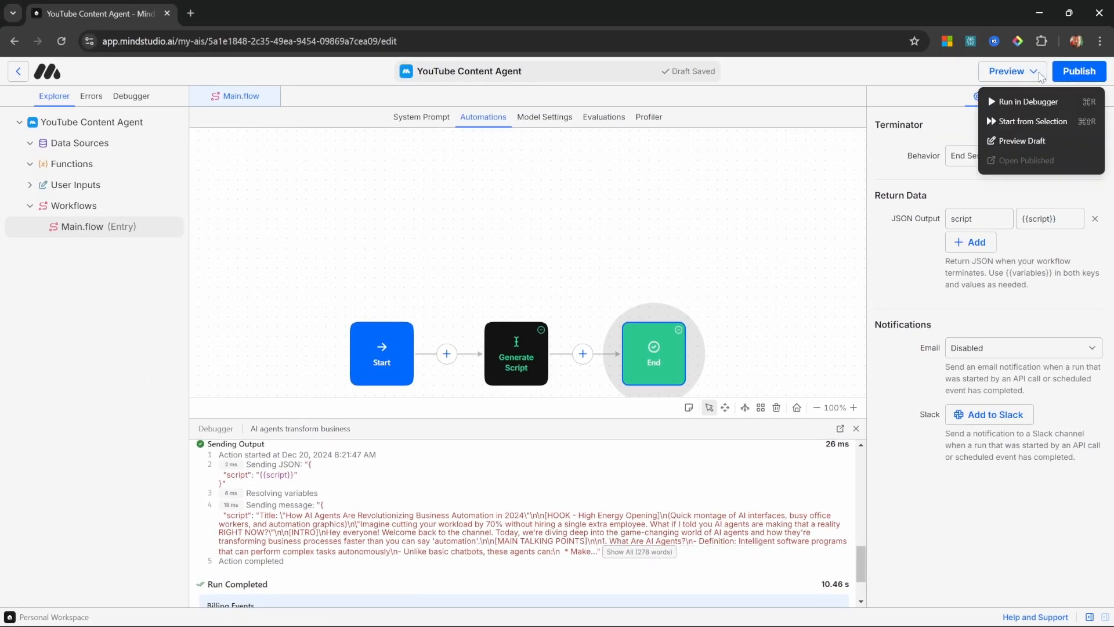
{"action": "left_click", "coordinate": [1020, 140]}
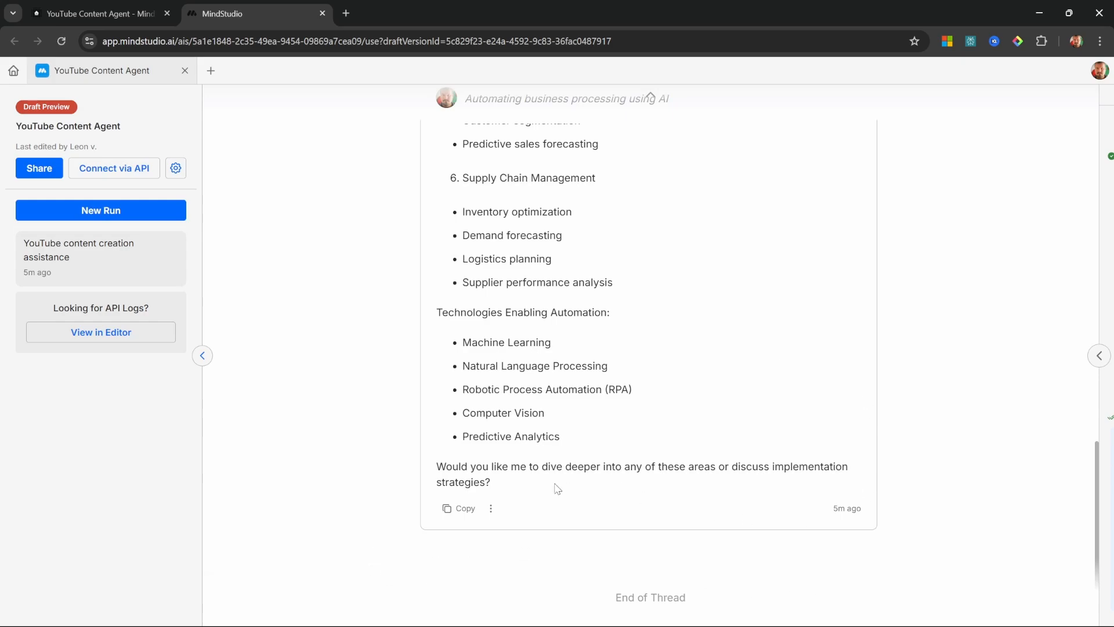
{"action": "left_click", "coordinate": [130, 179]}
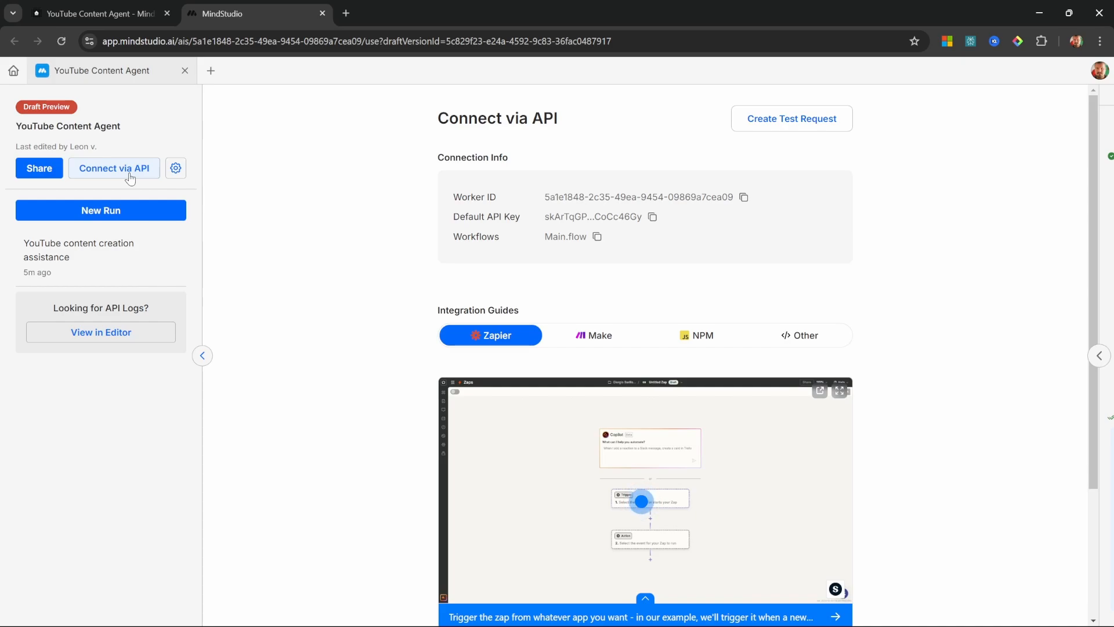
{"action": "left_click", "coordinate": [793, 119]}
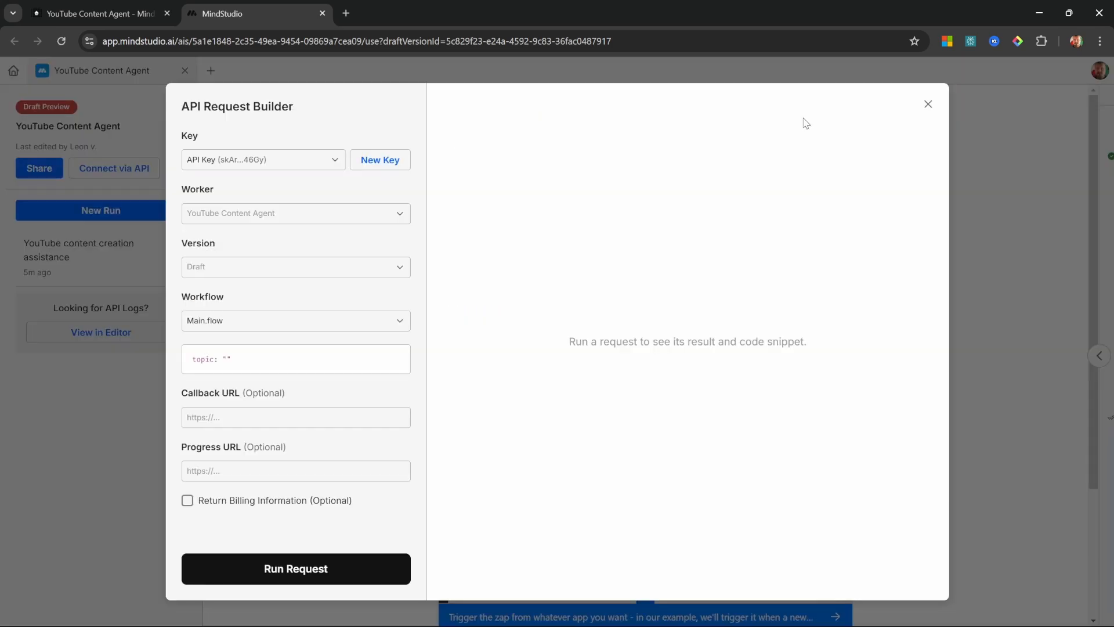
{"action": "left_click", "coordinate": [242, 355]}
{"action": "key", "text": "ctrl+v"}
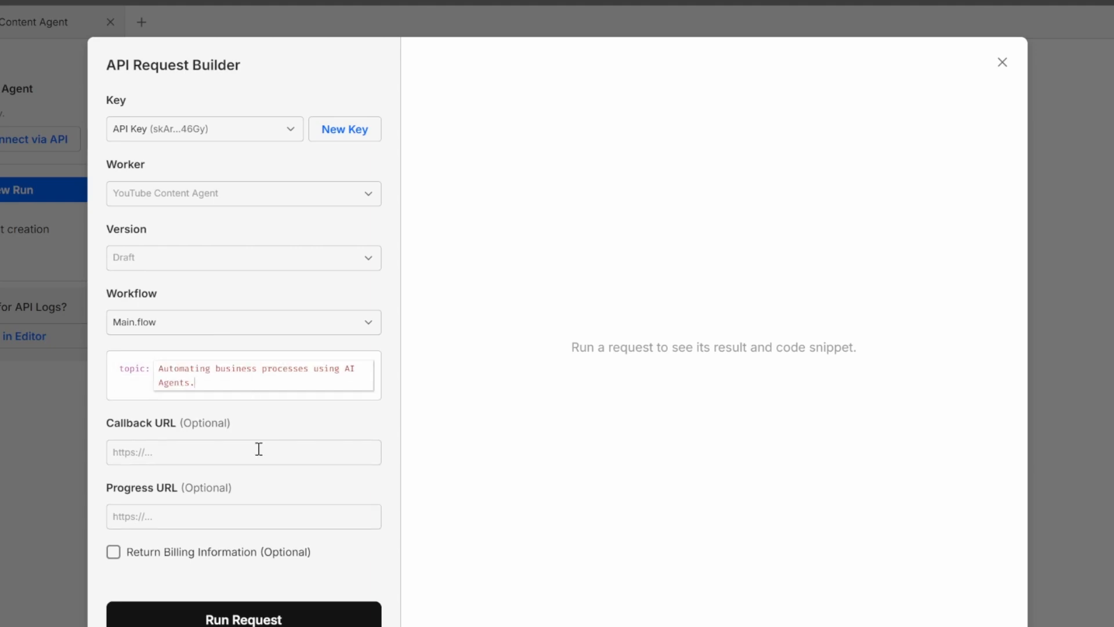
{"action": "left_click", "coordinate": [244, 619]}
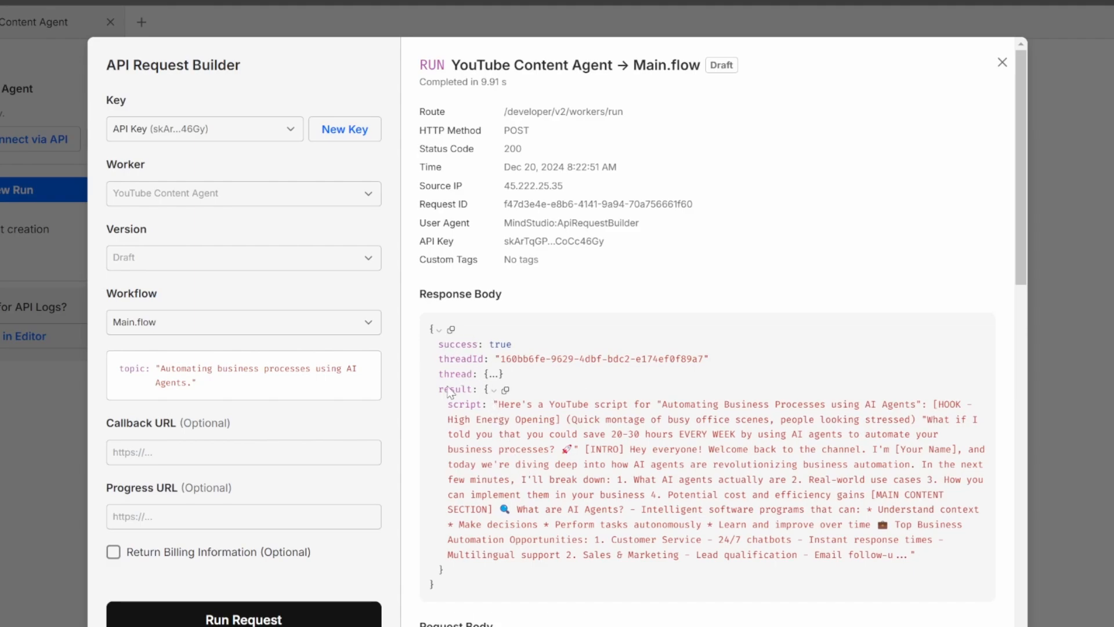
Step: Read the script result in the test request's response body
{"action": "double_click", "coordinate": [468, 405]}
{"action": "triple_click", "coordinate": [469, 408]}
{"action": "left_click", "coordinate": [526, 428]}
{"action": "scroll", "coordinate": [527, 430], "scroll_direction": "down", "scroll_amount": 2}
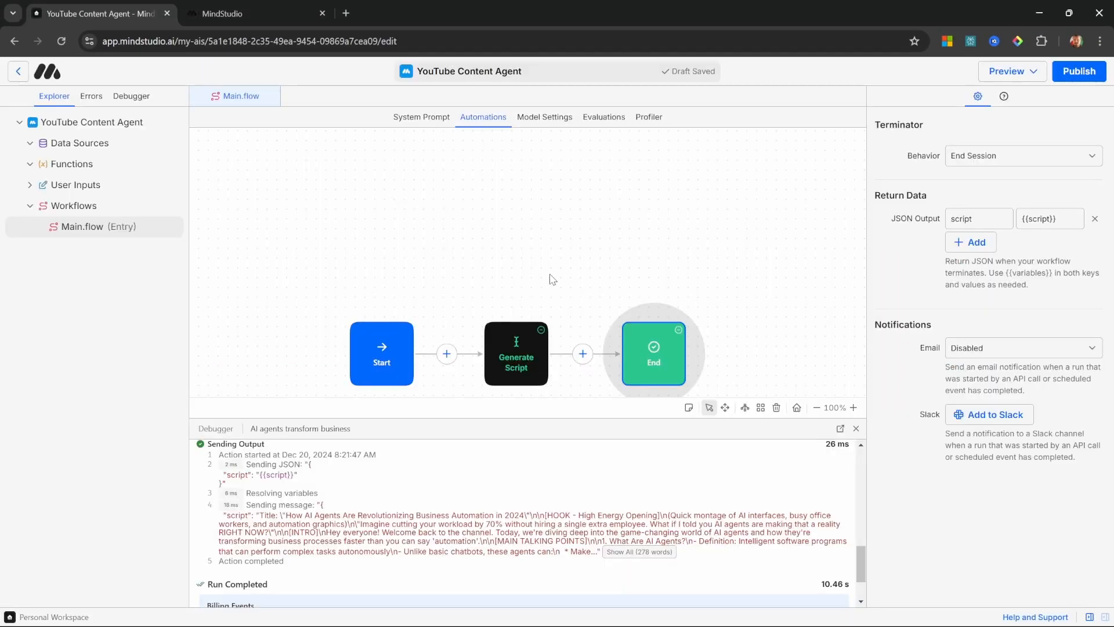
Step: Return to the workflow editor and move the End block farther from Generate Script to make room for another block
{"action": "key", "text": "space"}
{"action": "left_click_drag", "start_coordinate": [663, 366], "coordinate": [650, 301]}
{"action": "left_click_drag", "start_coordinate": [614, 303], "coordinate": [739, 303]}
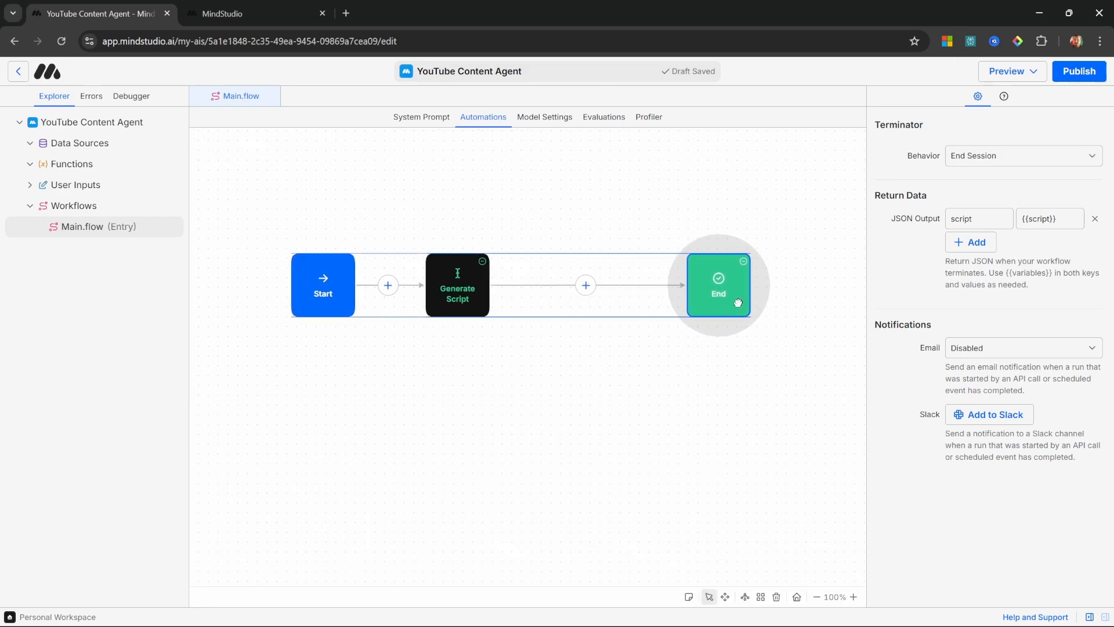
{"action": "left_click", "coordinate": [575, 345]}
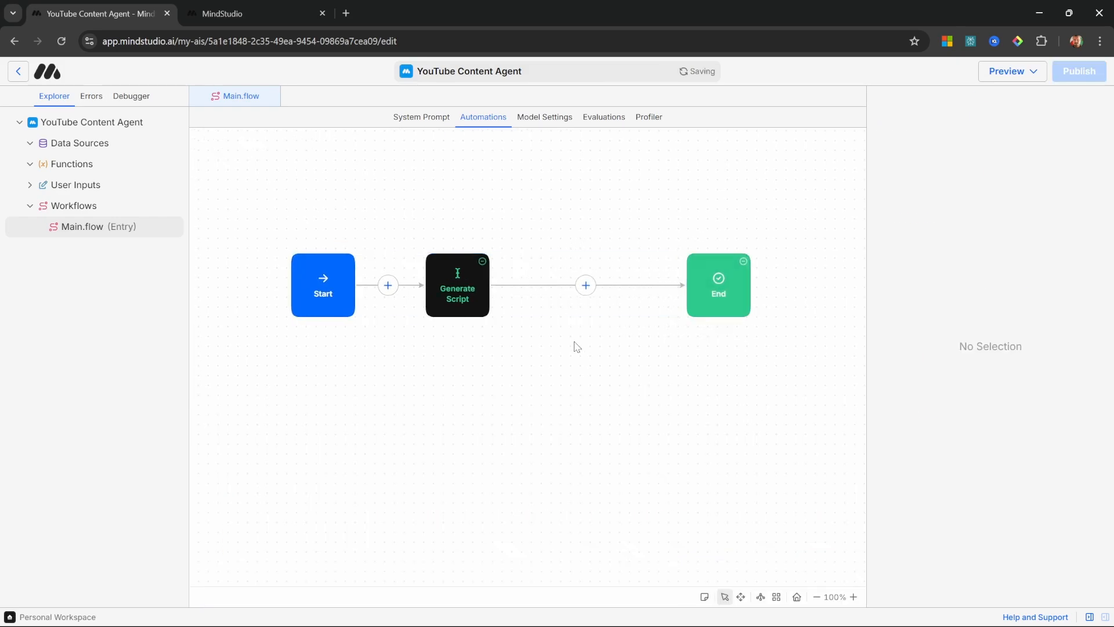
Step: Add a Generate Text block between Generate Script and End, prompting for 10 Youtube title ideas based on {{topic}} and {{script}}
{"action": "left_click", "coordinate": [586, 284]}
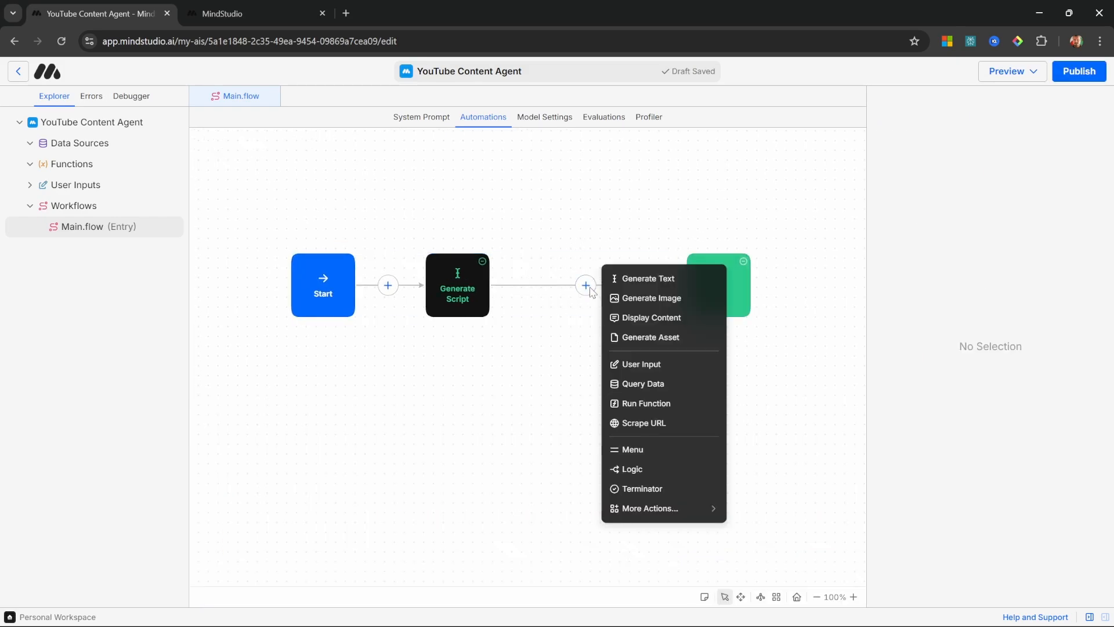
{"action": "left_click", "coordinate": [631, 280]}
{"action": "left_click", "coordinate": [983, 220]}
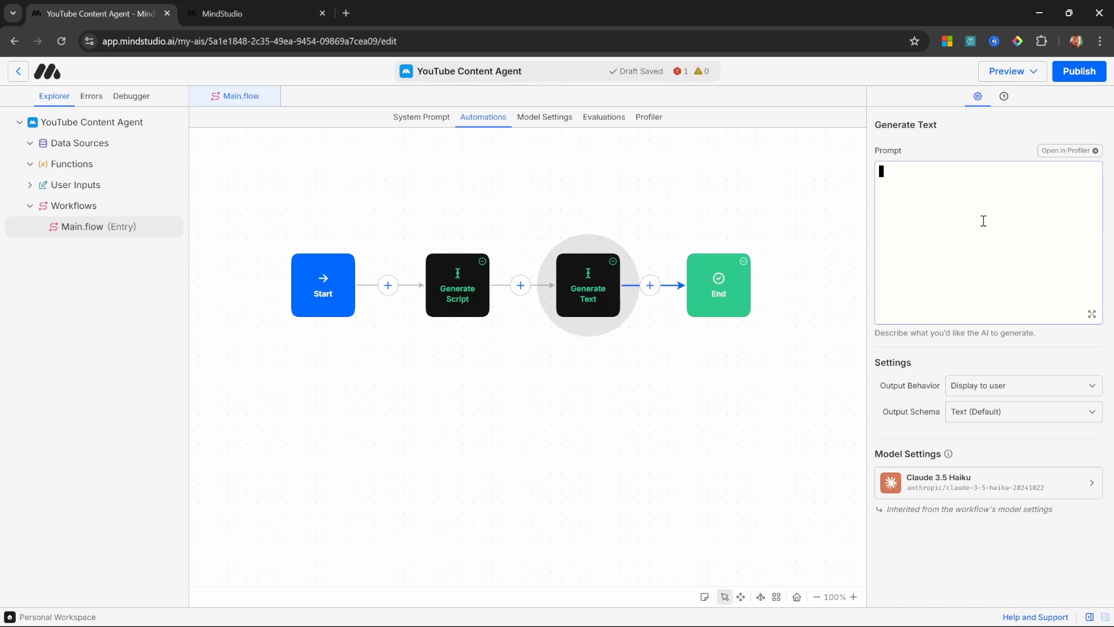
{"action": "type", "text": "# Role Generate 10 Youtube title ideas based on the video topic and the script outline:  # Topic {{topic}}  # Script {{script}}"}
Step: Review the title prompt's {{topic}} and {{script}} variables and check the Generate Script block's output variable
{"action": "left_click", "coordinate": [1022, 219]}
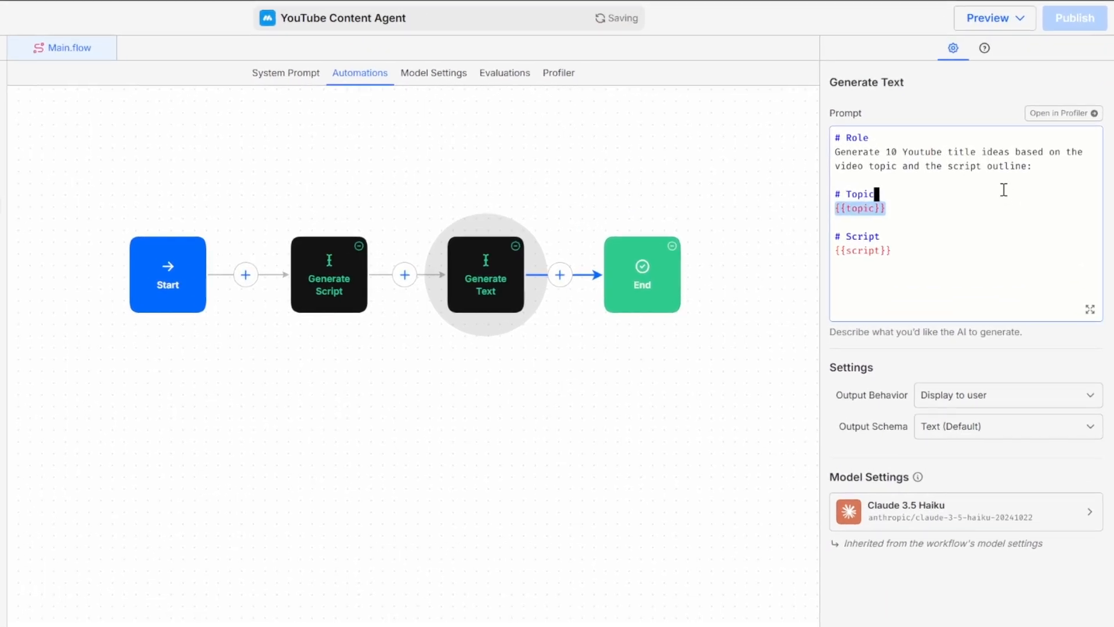
{"action": "left_click", "coordinate": [1048, 168]}
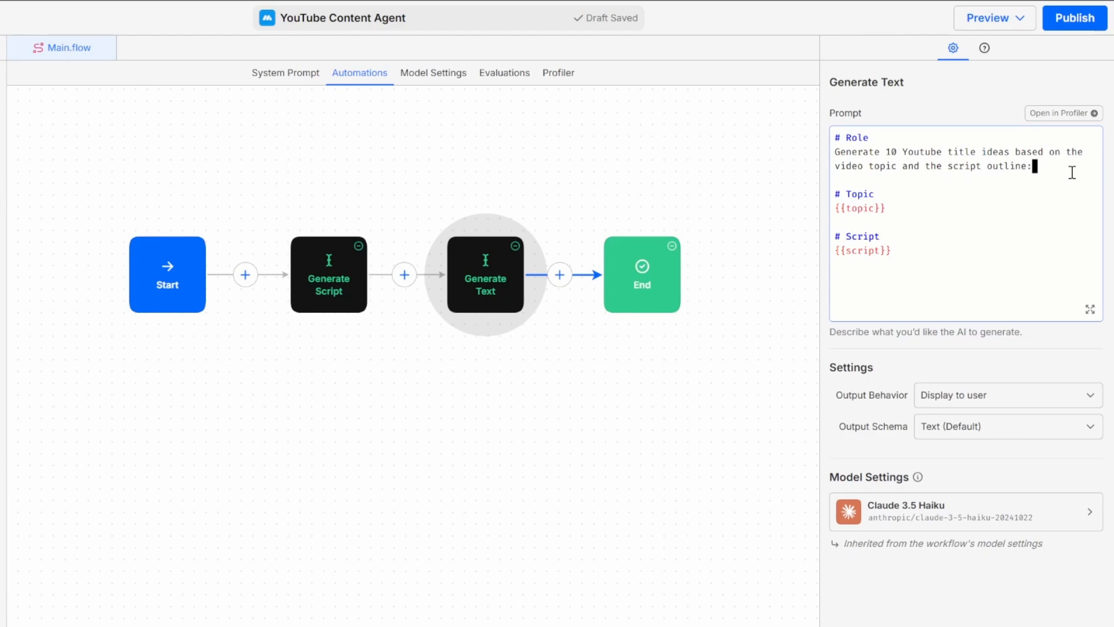
{"action": "left_click", "coordinate": [925, 193]}
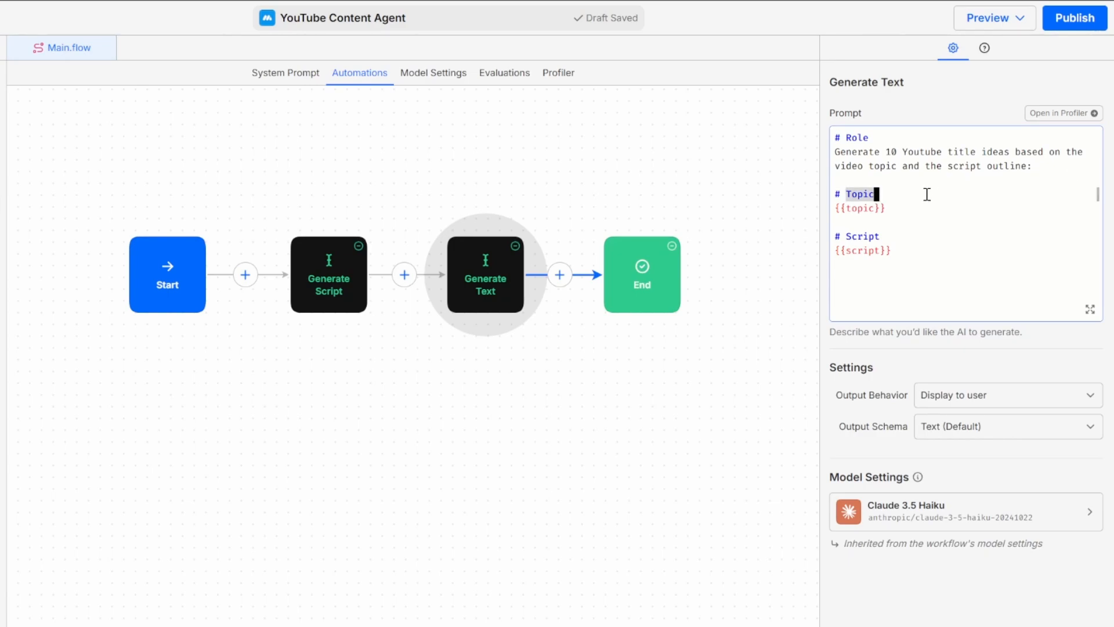
{"action": "left_click", "coordinate": [921, 206]}
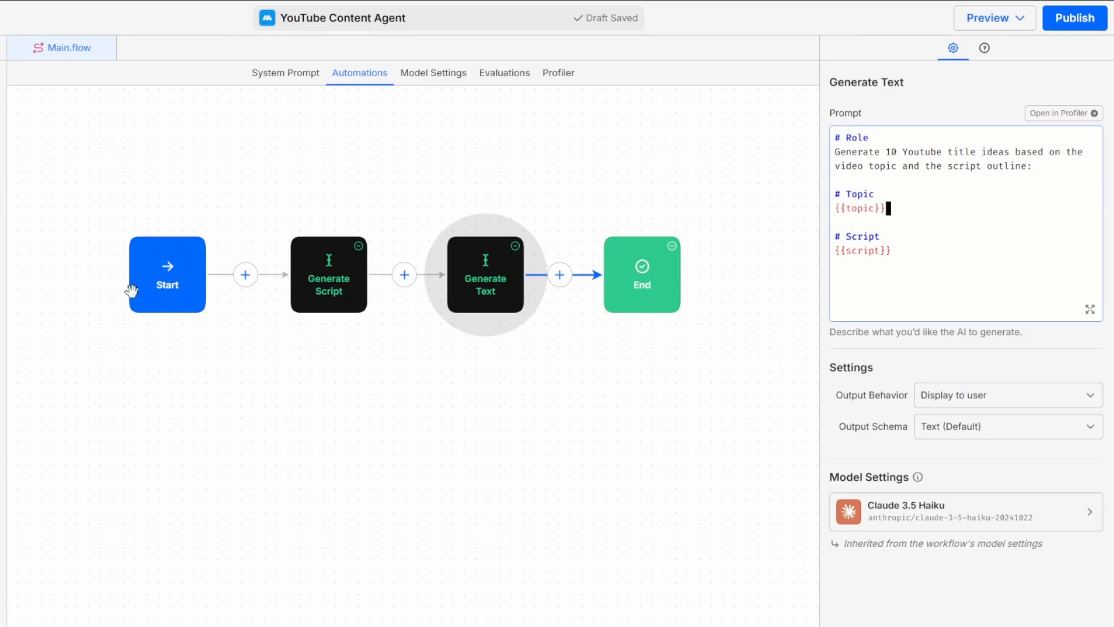
{"action": "left_click", "coordinate": [930, 252]}
{"action": "left_click", "coordinate": [330, 284]}
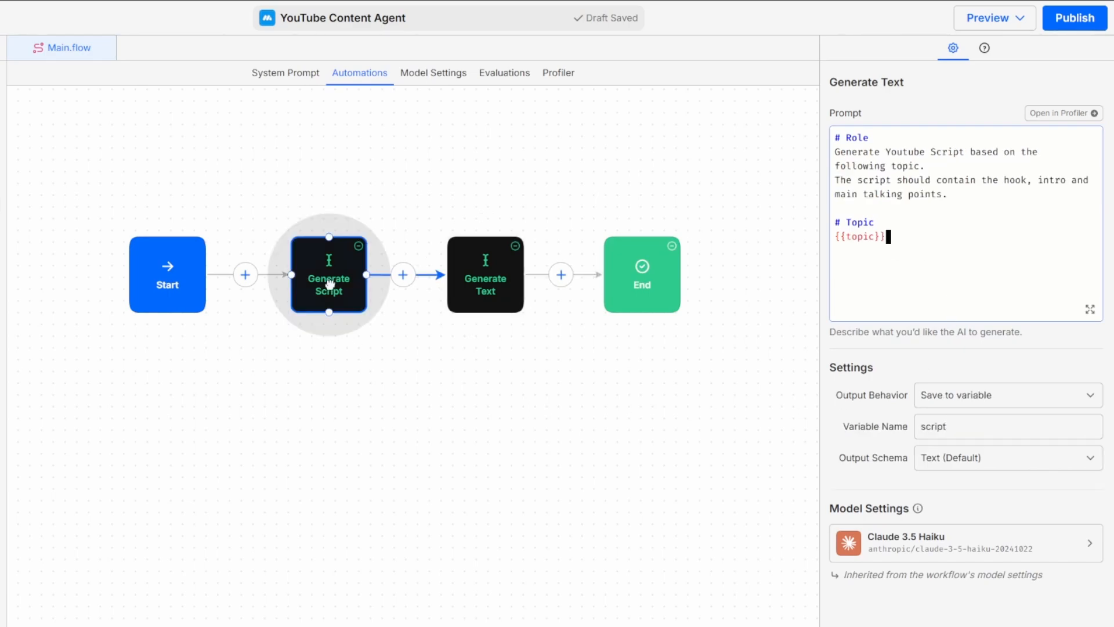
Step: Set the title-generating block's output behavior to save its result to a variable named titles
{"action": "left_click", "coordinate": [486, 281]}
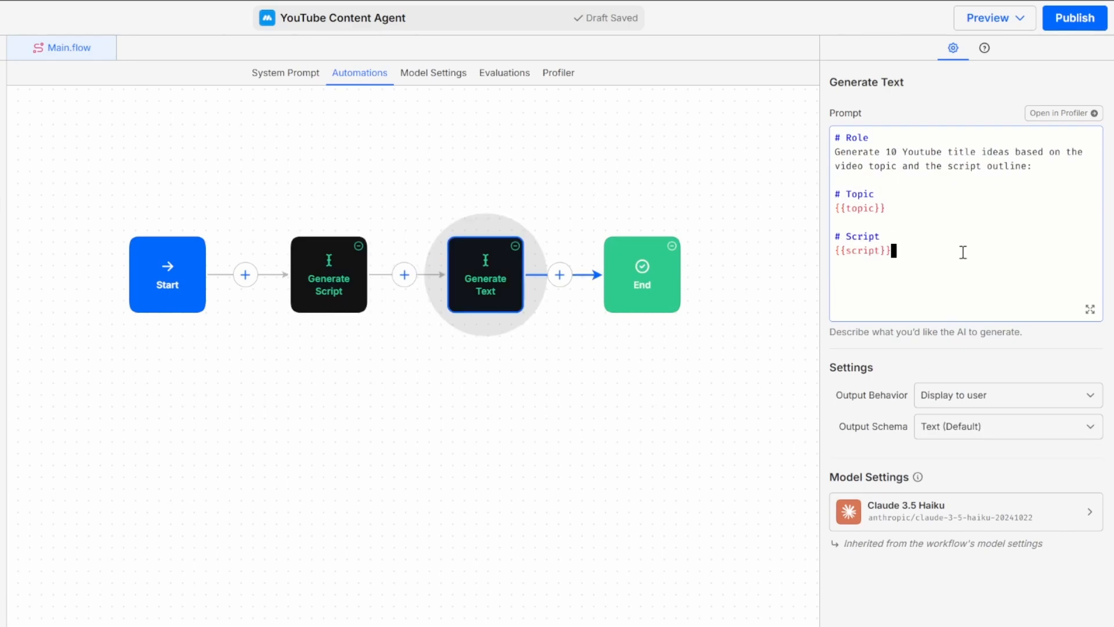
{"action": "left_click", "coordinate": [983, 400]}
{"action": "left_click", "coordinate": [967, 436]}
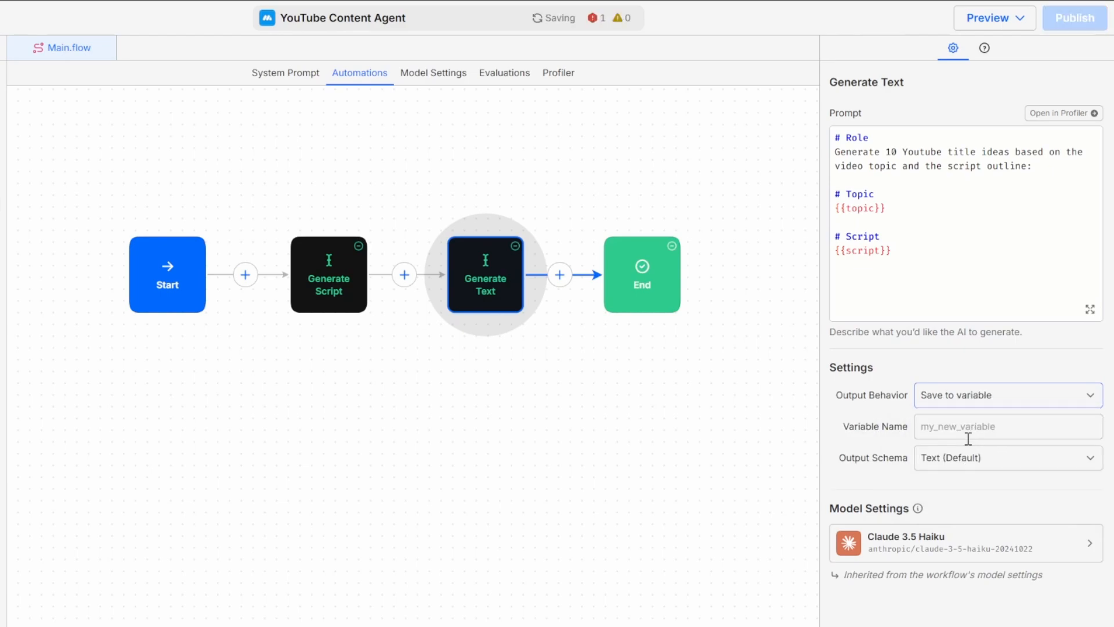
{"action": "type", "text": "titles"}
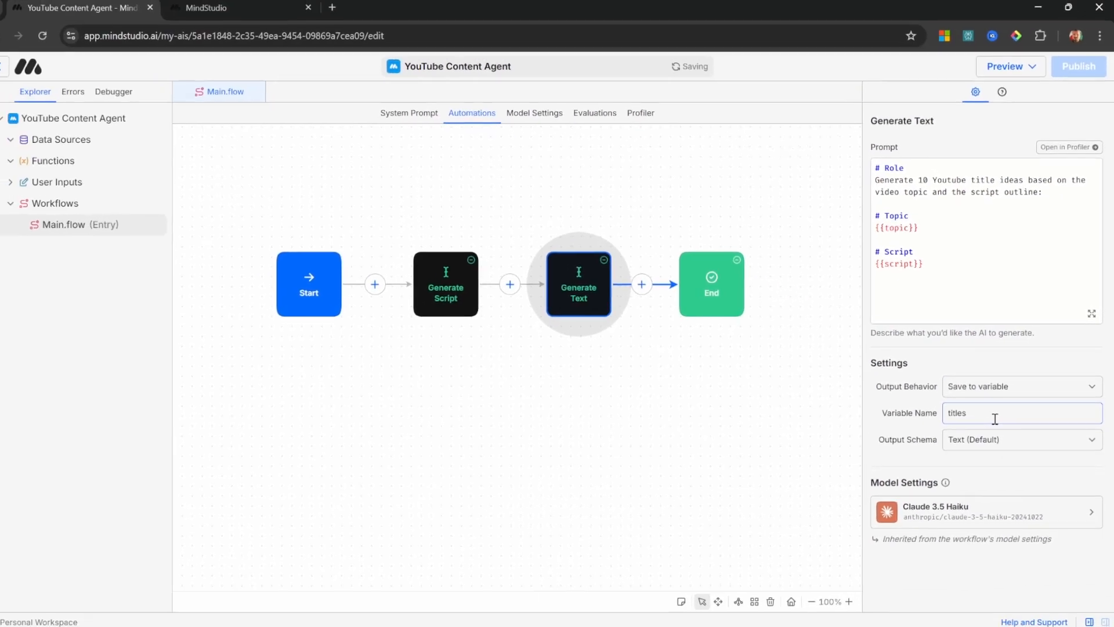
{"action": "left_click", "coordinate": [562, 395]}
Step: Rename the title-generating Generate Text block as Generate Titles
{"action": "right_click", "coordinate": [579, 282]}
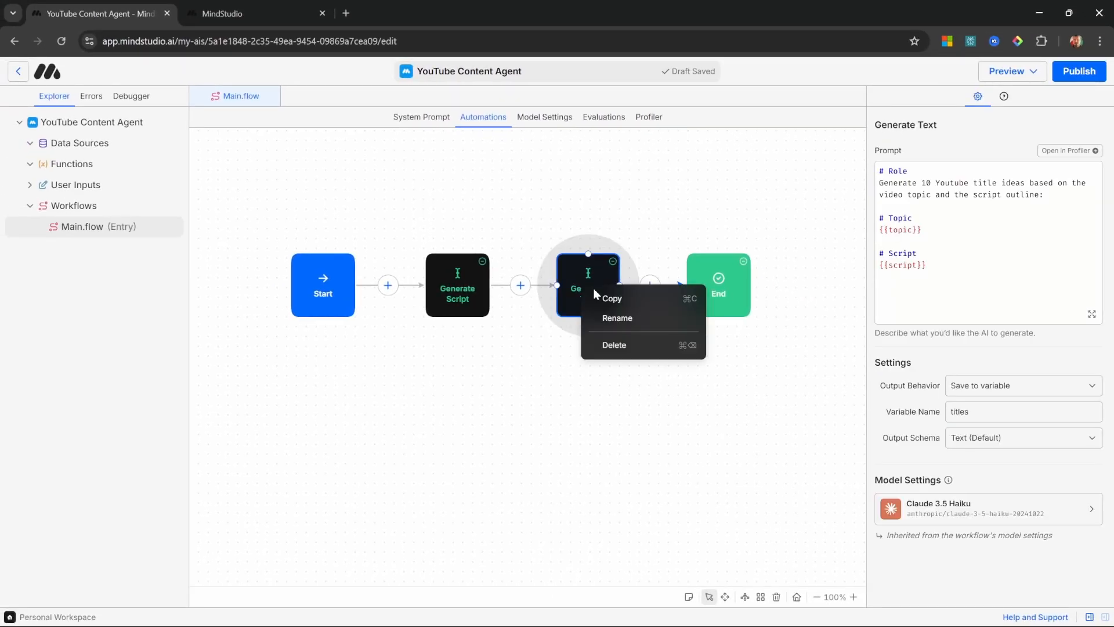
{"action": "left_click", "coordinate": [619, 318]}
{"action": "type", "text": "Generate Titles"}
{"action": "key", "text": "Return"}
Step: Add a second JSON output entry to the End block with key titles and value {{titles}}
{"action": "left_click_drag", "start_coordinate": [641, 306], "coordinate": [587, 311]}
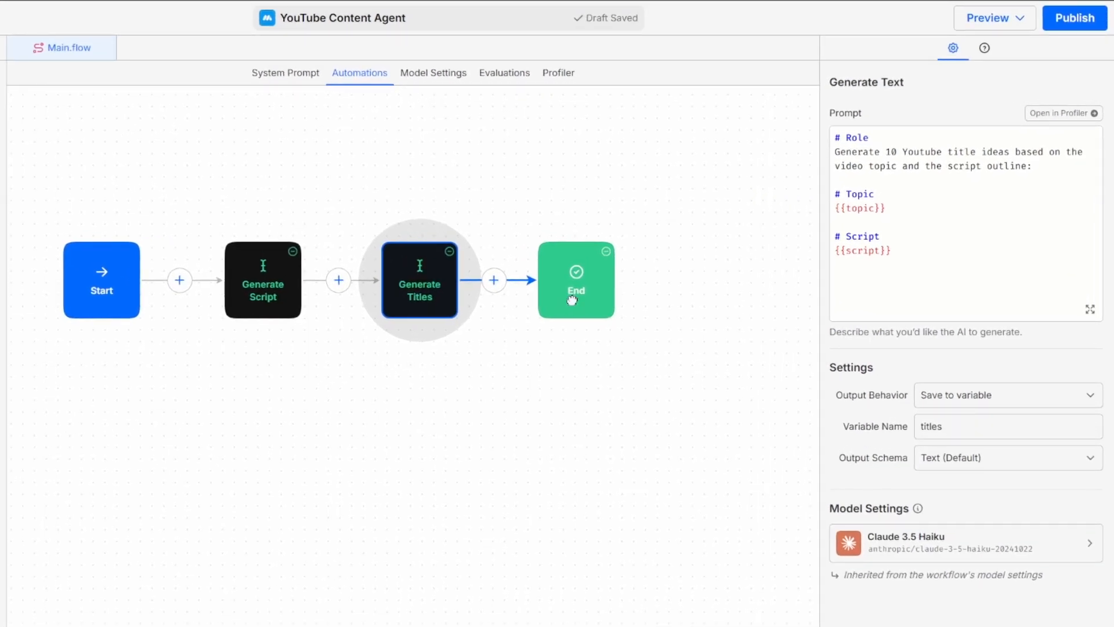
{"action": "left_click", "coordinate": [572, 300]}
{"action": "left_click", "coordinate": [946, 223]}
{"action": "left_click", "coordinate": [947, 223]}
{"action": "type", "text": "titles"}
{"action": "key", "text": "Tab"}
{"action": "type", "text": "{{titles}}"}
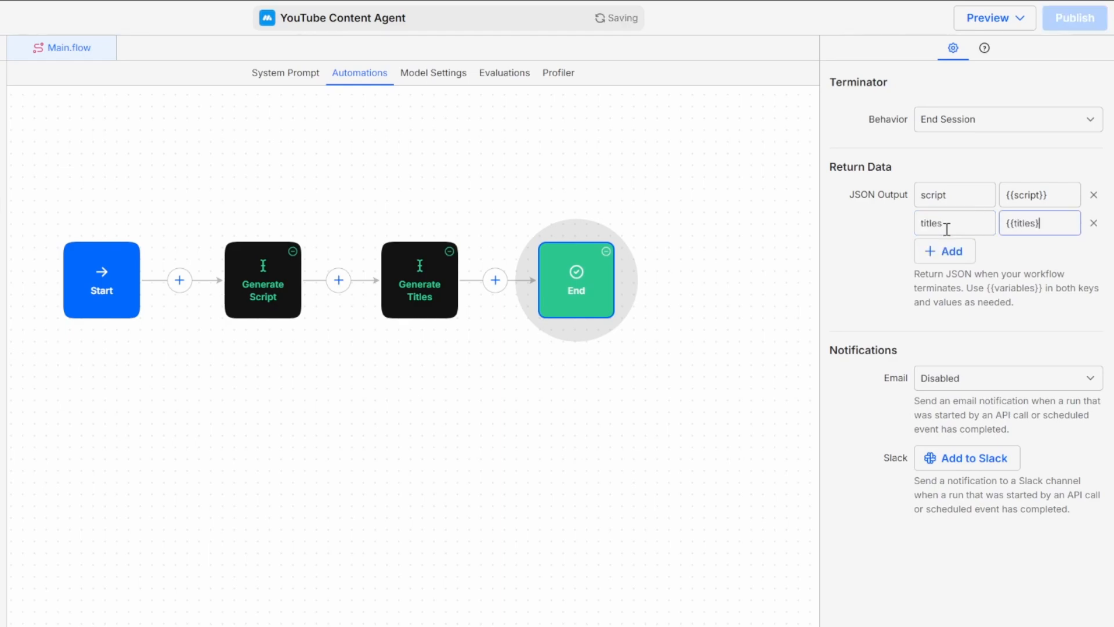
Step: Run an API test request on the draft's Main.flow with the topic "Automating business processes using AI Agents."
{"action": "left_click", "coordinate": [995, 18]}
{"action": "left_click", "coordinate": [1022, 143]}
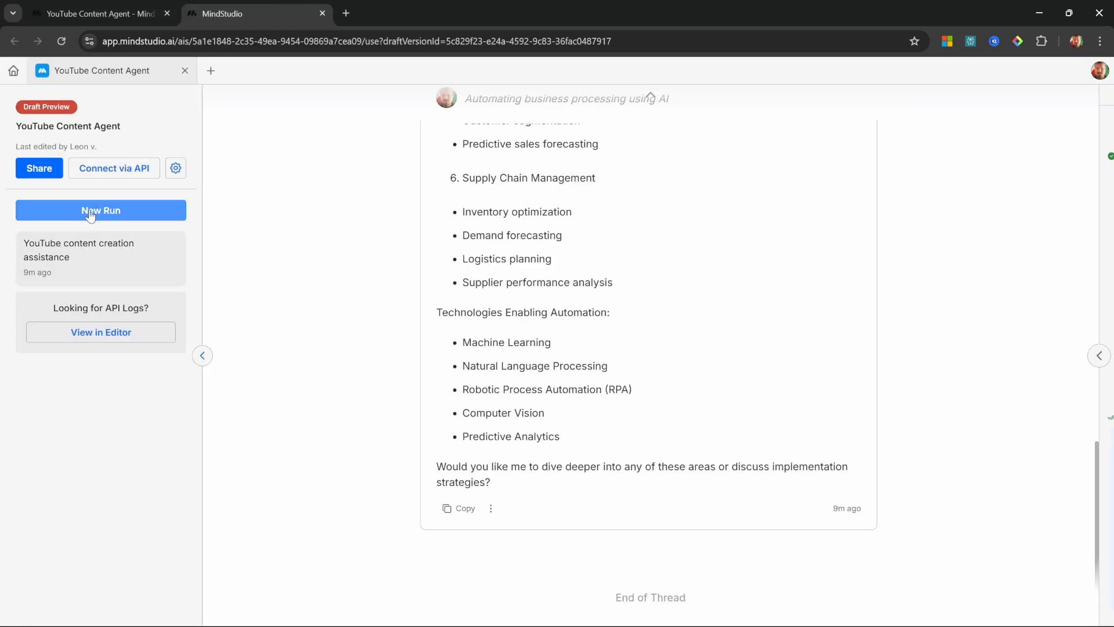
{"action": "left_click", "coordinate": [123, 169]}
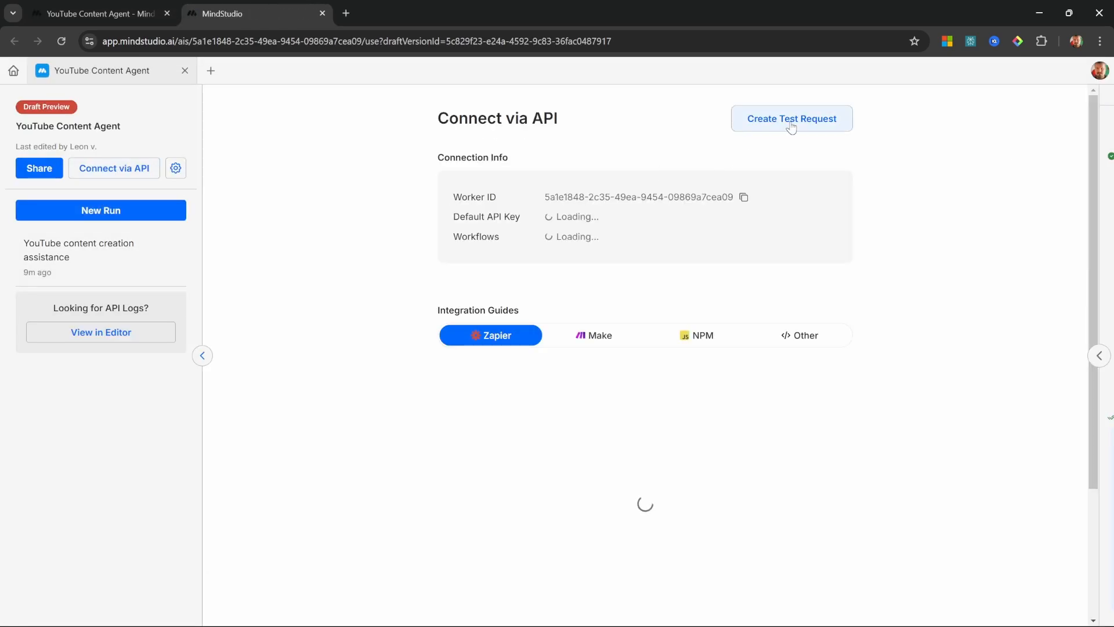
{"action": "left_click", "coordinate": [790, 126]}
{"action": "left_click", "coordinate": [230, 361]}
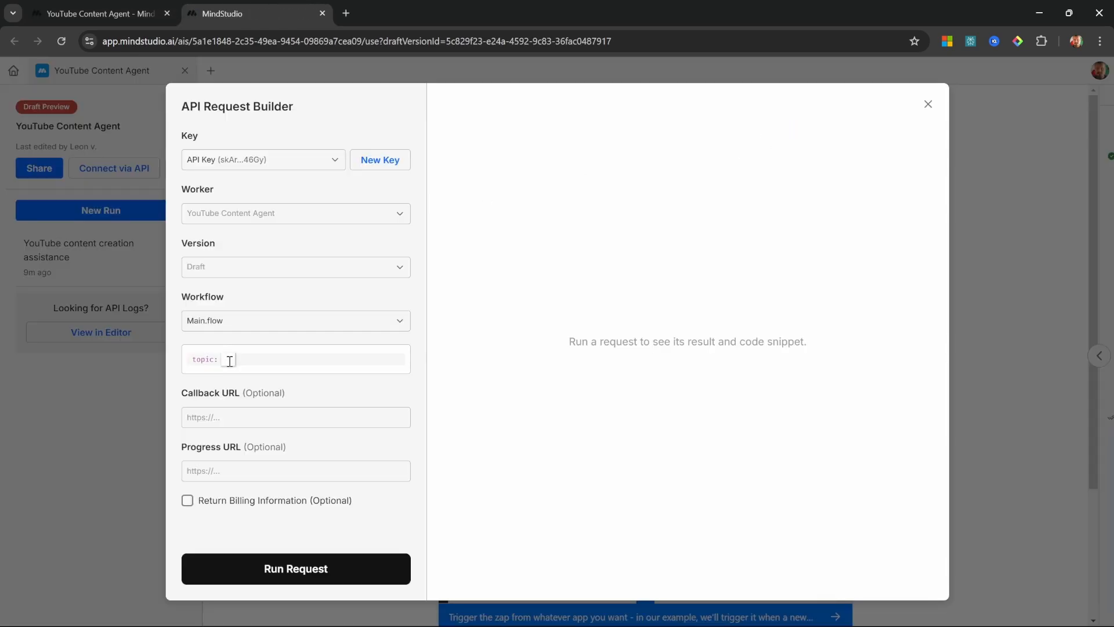
{"action": "type", "text": "Automating business processes using AI Agents."}
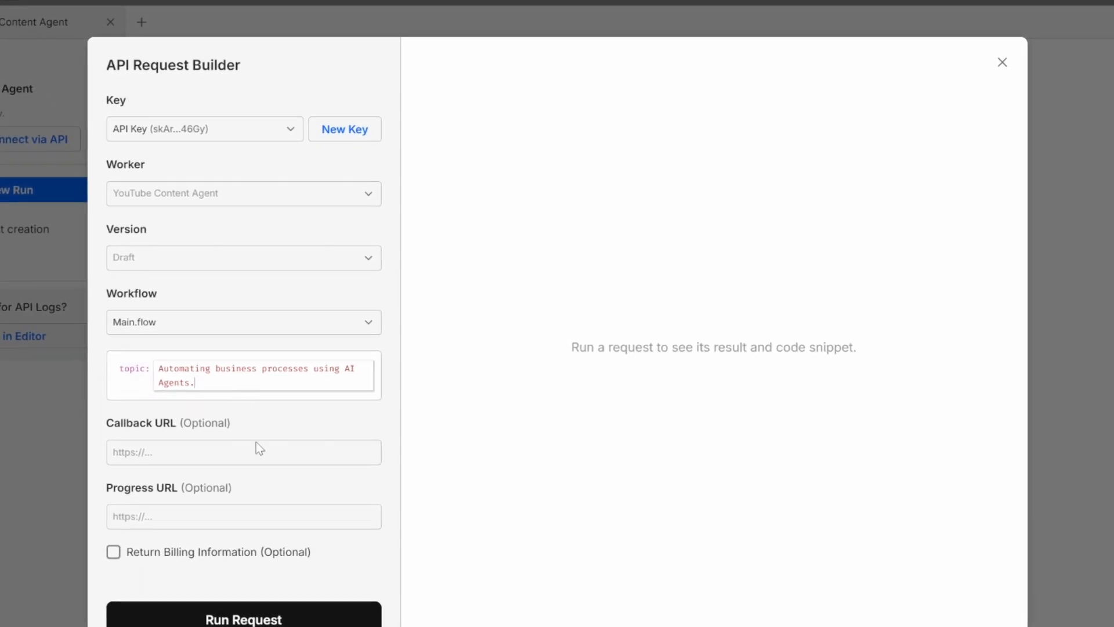
{"action": "left_click", "coordinate": [273, 615]}
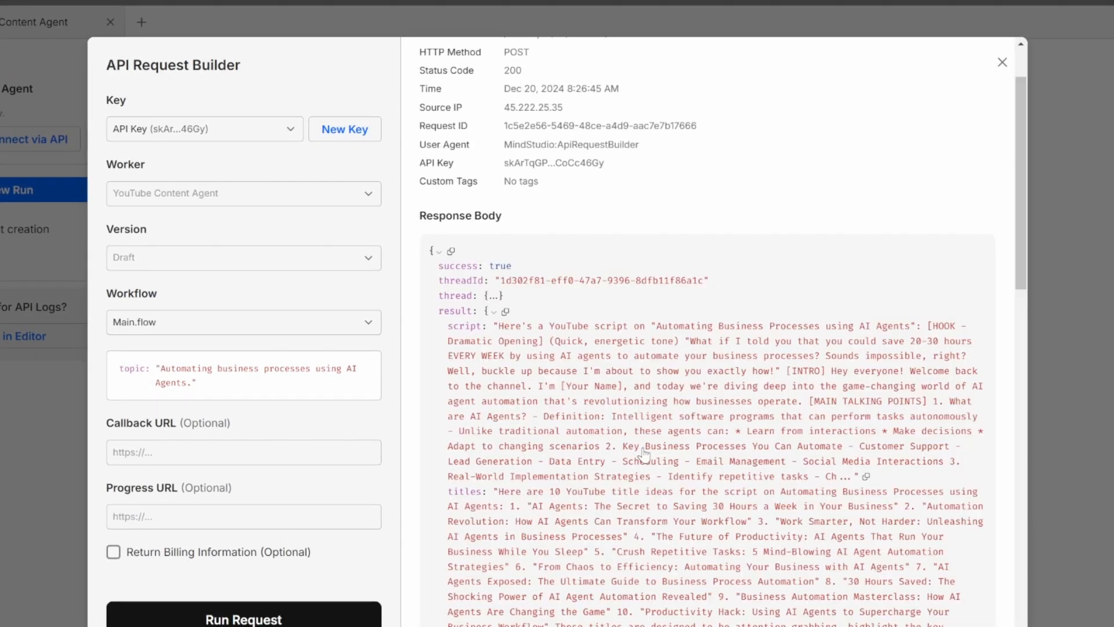
Step: Read the script and titles results in the test request's response body
{"action": "scroll", "coordinate": [641, 452], "scroll_direction": "down", "scroll_amount": 2}
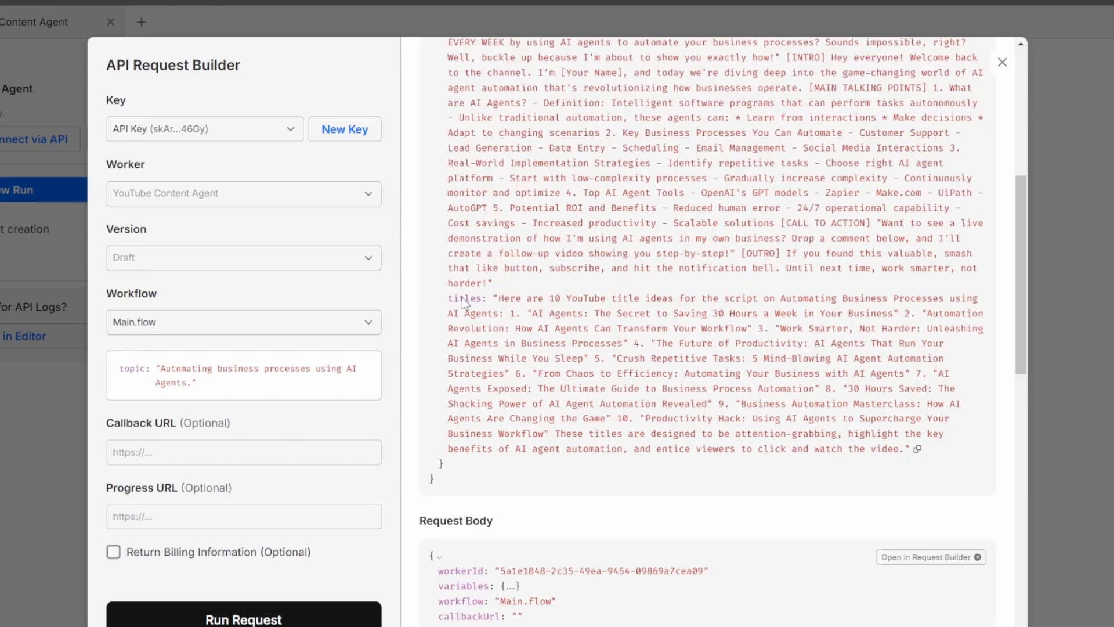
{"action": "double_click", "coordinate": [463, 298]}
{"action": "left_click", "coordinate": [462, 298]}
{"action": "left_click", "coordinate": [464, 303]}
{"action": "left_click", "coordinate": [1106, 401]}
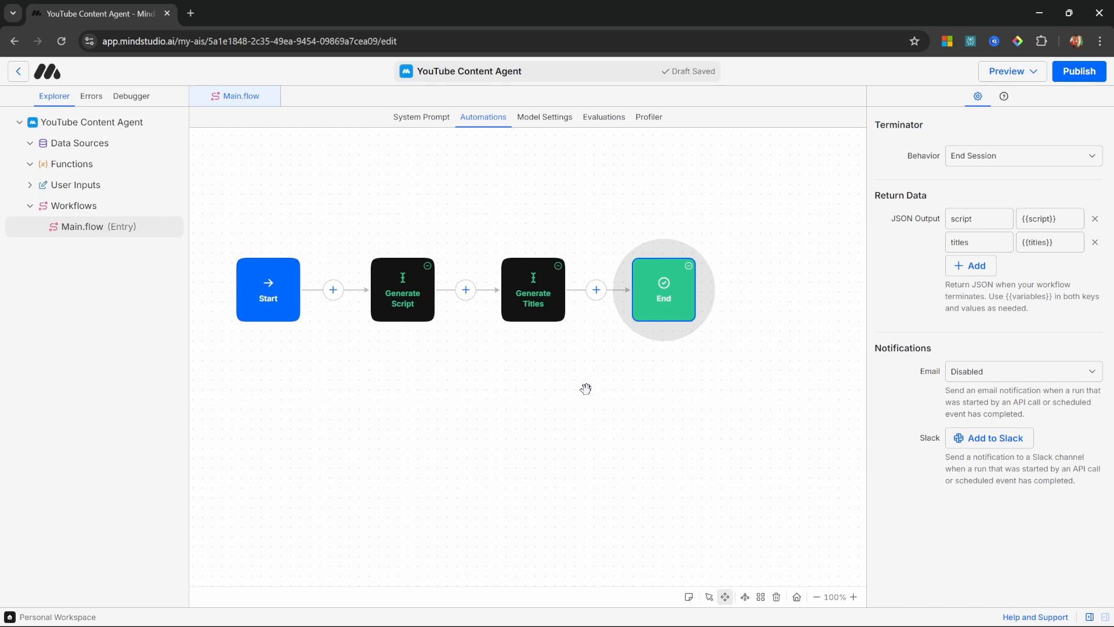
Step: Add a Generate Image block between Generate Titles and End with the example prompt "A dog running in the field"
{"action": "left_click", "coordinate": [596, 290]}
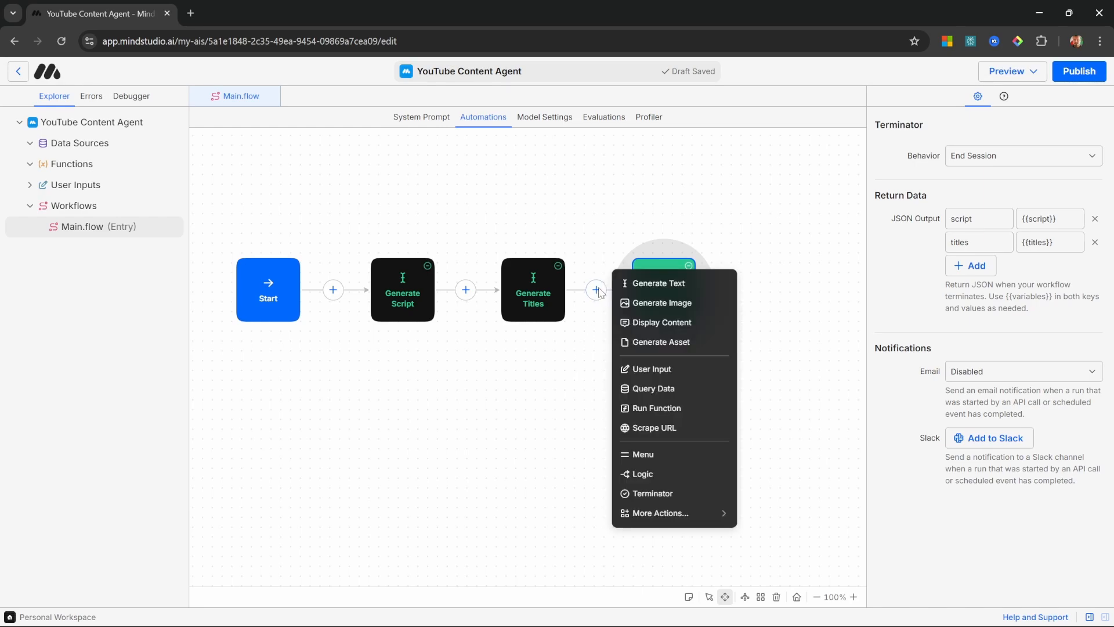
{"action": "left_click", "coordinate": [678, 303]}
{"action": "left_click", "coordinate": [945, 213]}
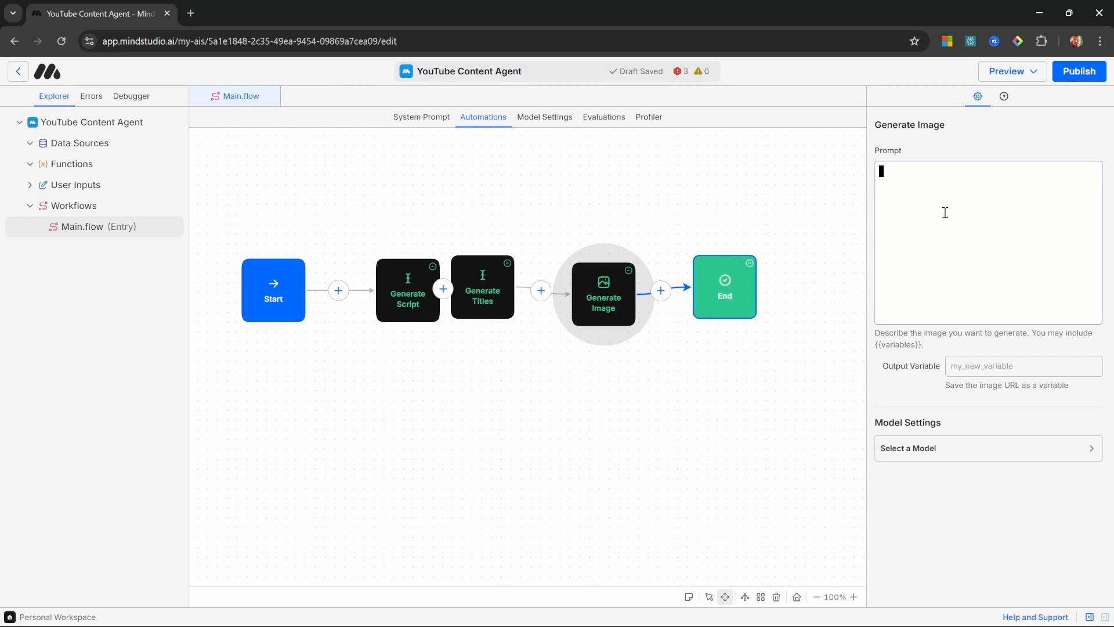
{"action": "type", "text": "A dog running in the field"}
{"action": "double_click", "coordinate": [1060, 186]}
{"action": "mouse_move", "coordinate": [1048, 176]}
{"action": "left_mouse_down"}
{"action": "mouse_move", "coordinate": [848, 171]}
{"action": "mouse_move", "coordinate": [1045, 181]}
{"action": "left_mouse_up"}
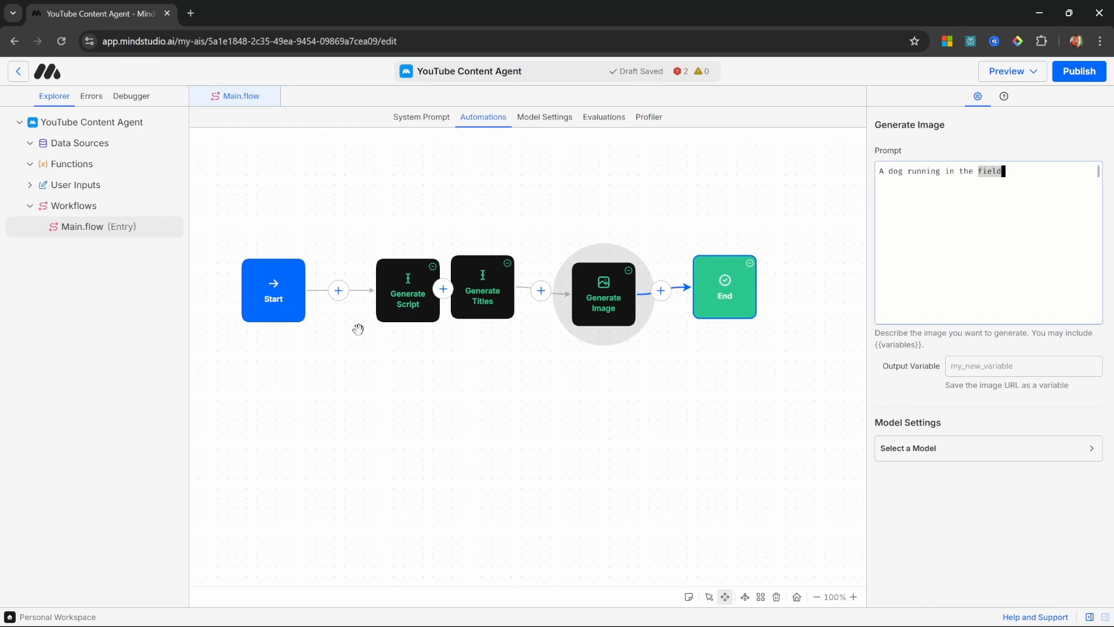
Step: Rearrange the blocks to make room and insert a Generate Text block between Generate Titles and Generate Image
{"action": "left_click", "coordinate": [592, 313]}
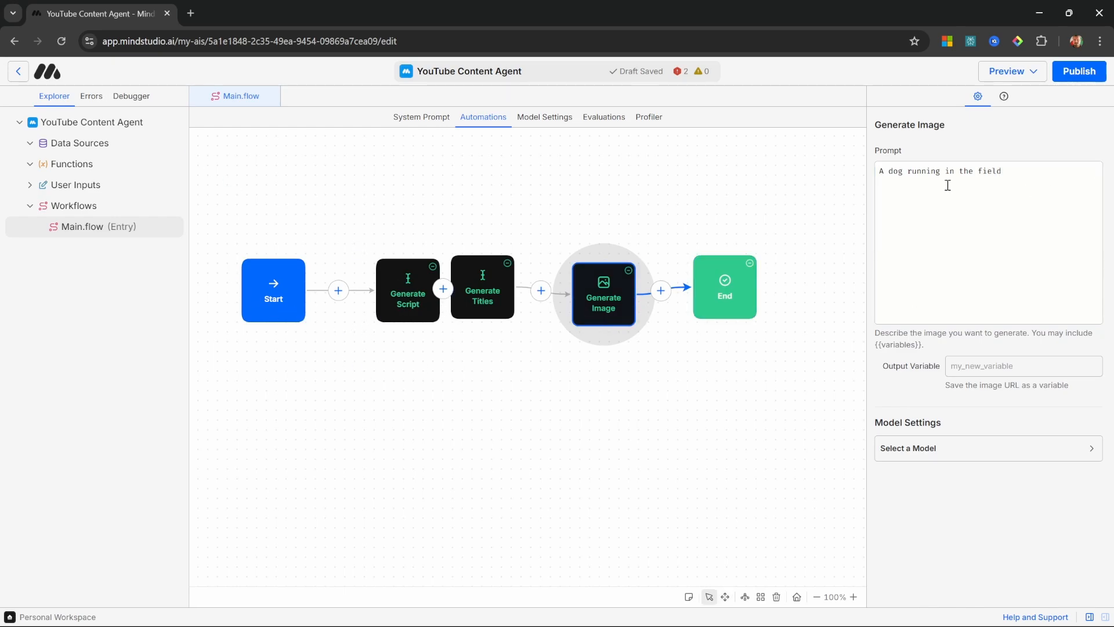
{"action": "left_click_drag", "start_coordinate": [408, 296], "coordinate": [384, 296]}
{"action": "left_click_drag", "start_coordinate": [488, 292], "coordinate": [479, 292]}
{"action": "left_click_drag", "start_coordinate": [603, 293], "coordinate": [628, 320]}
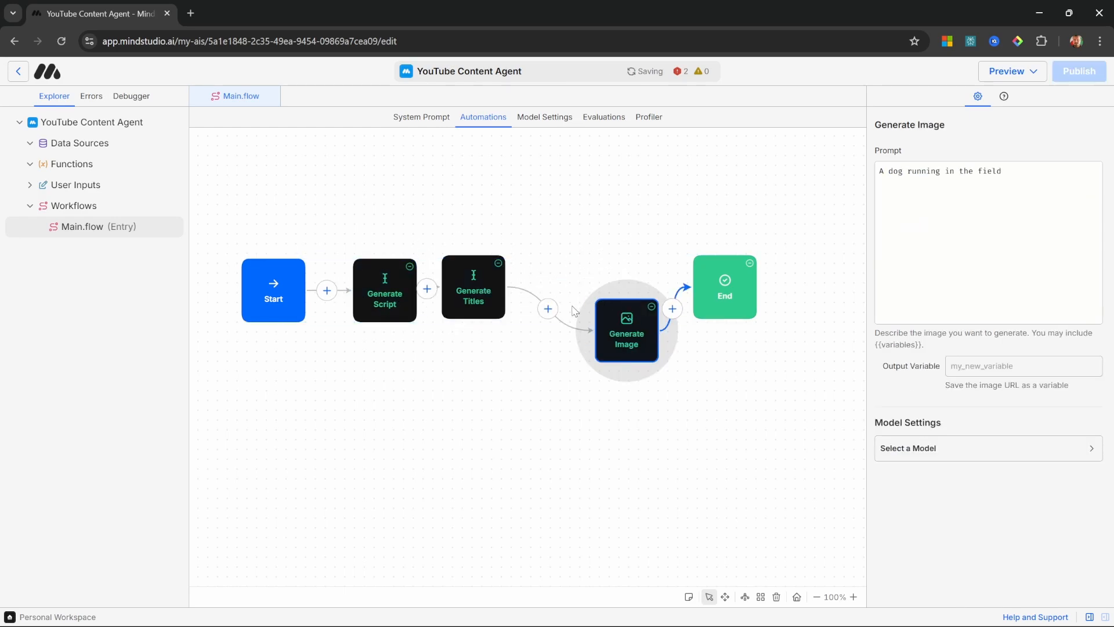
{"action": "left_click", "coordinate": [548, 308]}
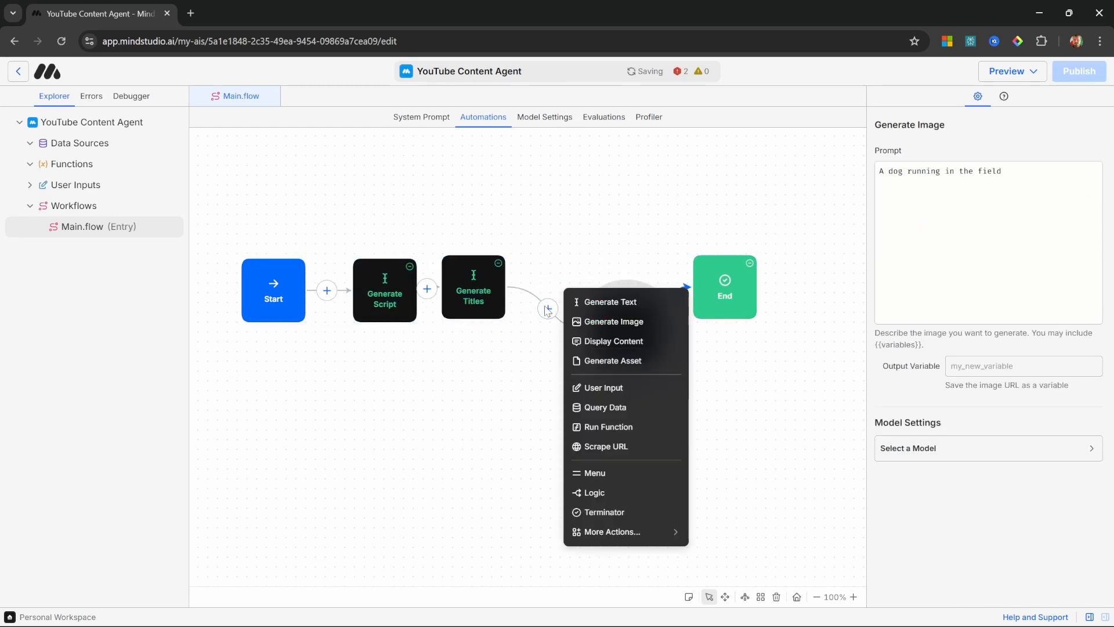
{"action": "left_click", "coordinate": [603, 301]}
{"action": "left_click_drag", "start_coordinate": [639, 448], "coordinate": [608, 319]}
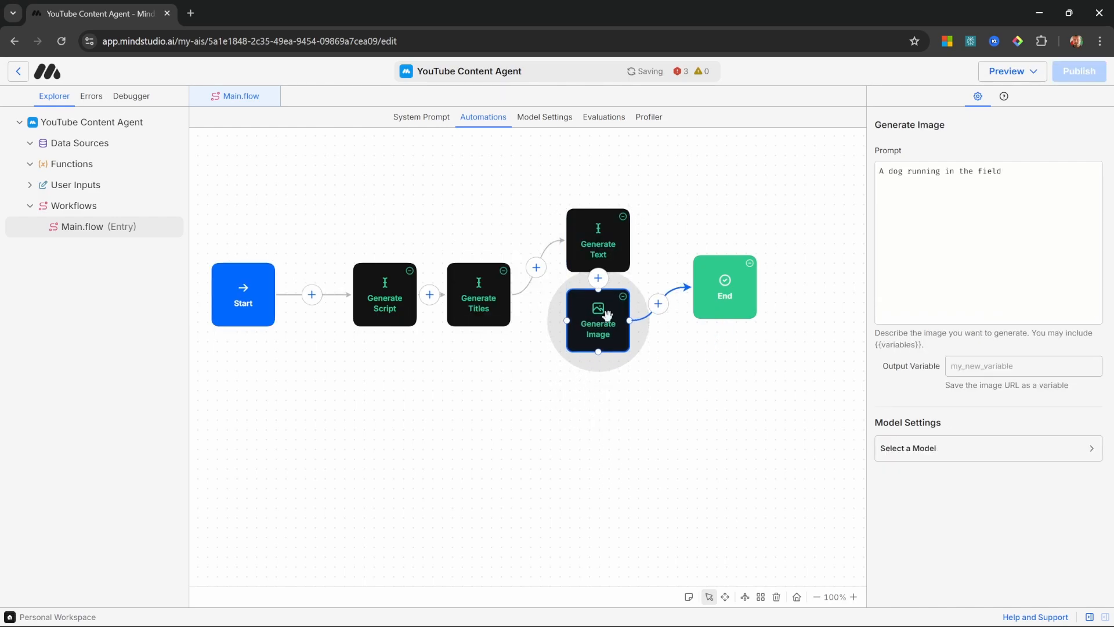
Step: Paste a prompt into the new Generate Text block for creating an AI image generator prompt from {{topic}}, {{titles}} and {{script}}
{"action": "left_click", "coordinate": [610, 244]}
{"action": "left_click", "coordinate": [1062, 218]}
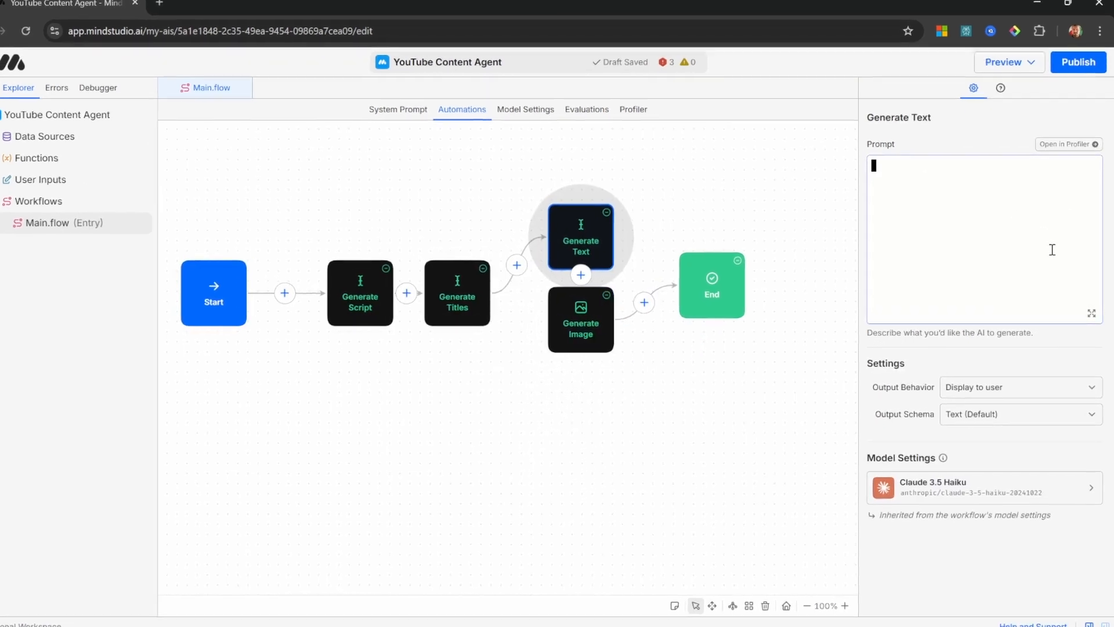
{"action": "key", "text": "ctrl+v"}
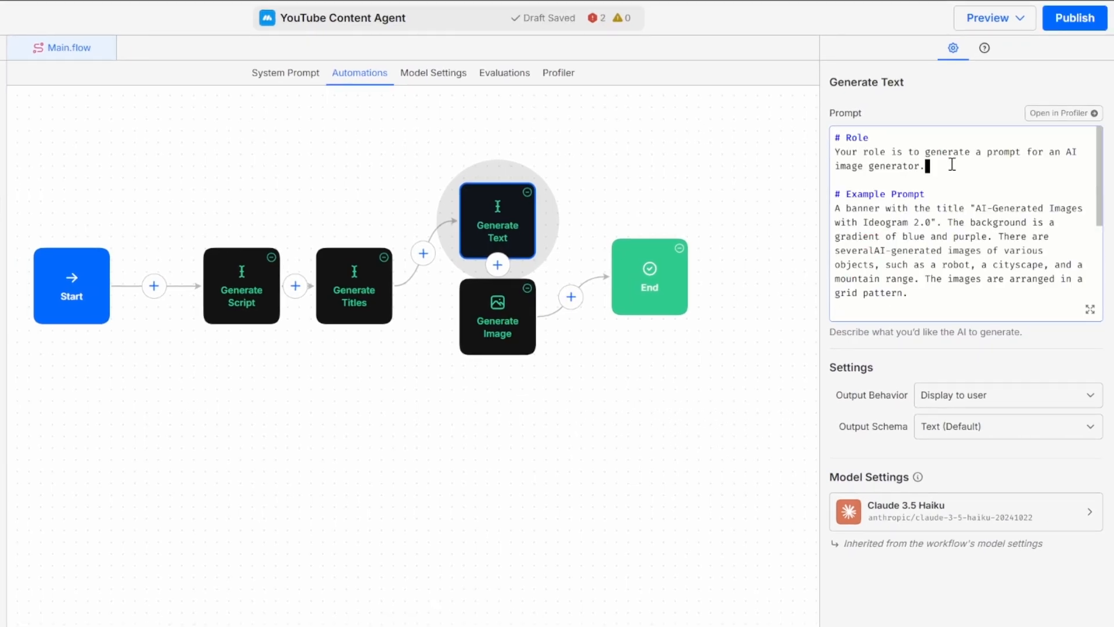
Step: Open the prompt in the full-size editor and review its role and example prompt sections
{"action": "double_click", "coordinate": [993, 196]}
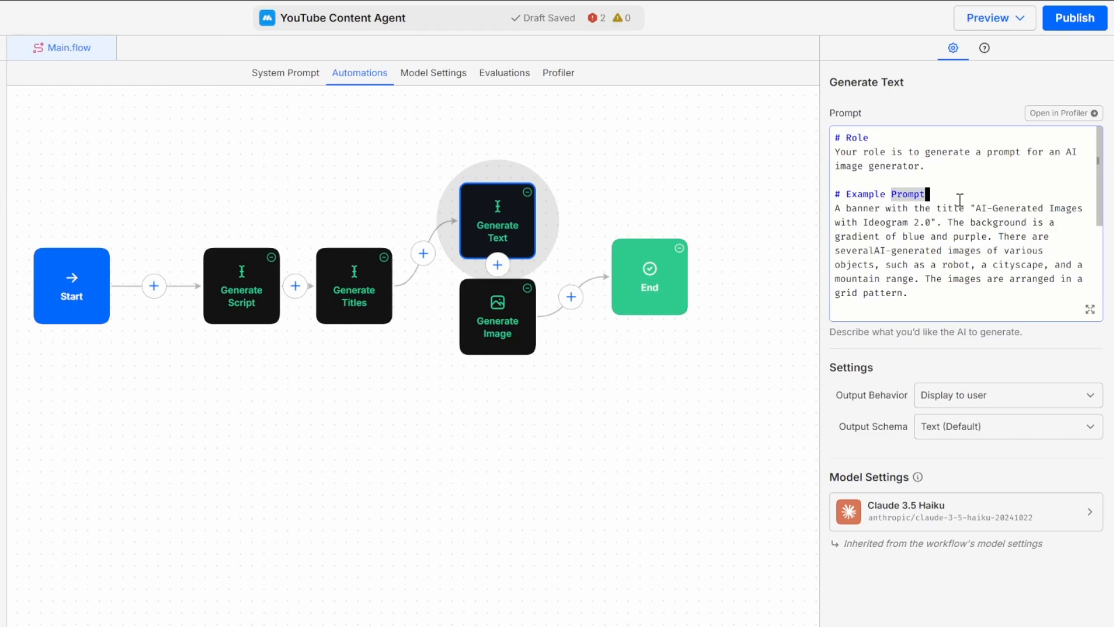
{"action": "left_click", "coordinate": [1091, 309]}
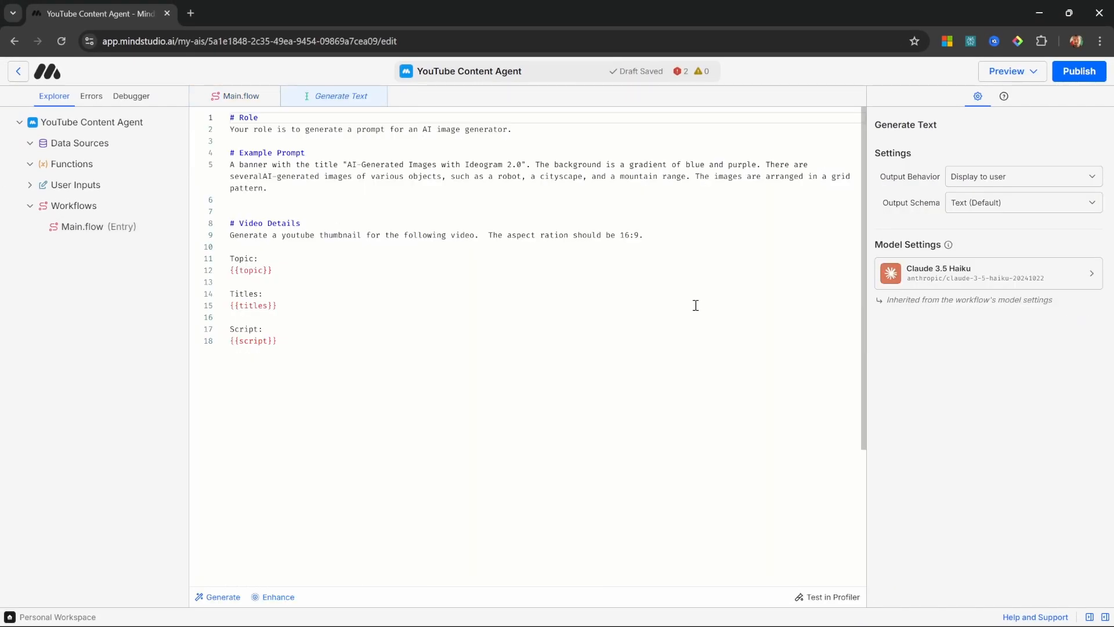
{"action": "left_click", "coordinate": [568, 307]}
{"action": "key", "text": "Down"}
{"action": "key", "text": "Down"}
{"action": "key", "text": "Down"}
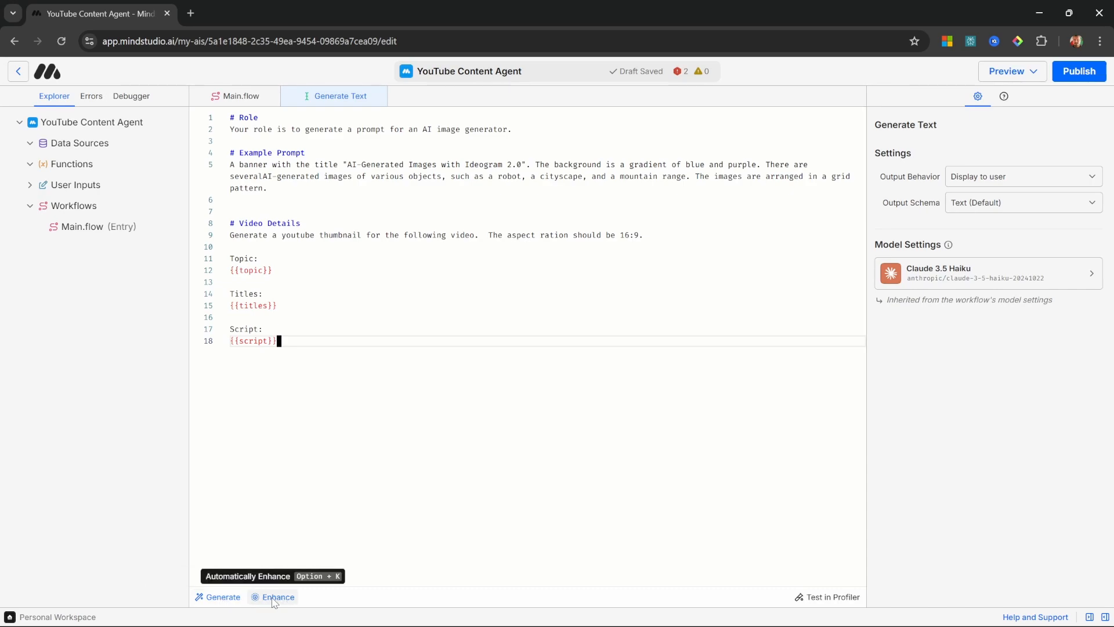
{"action": "left_click_drag", "start_coordinate": [290, 189], "coordinate": [231, 165]}
{"action": "left_click", "coordinate": [296, 191]}
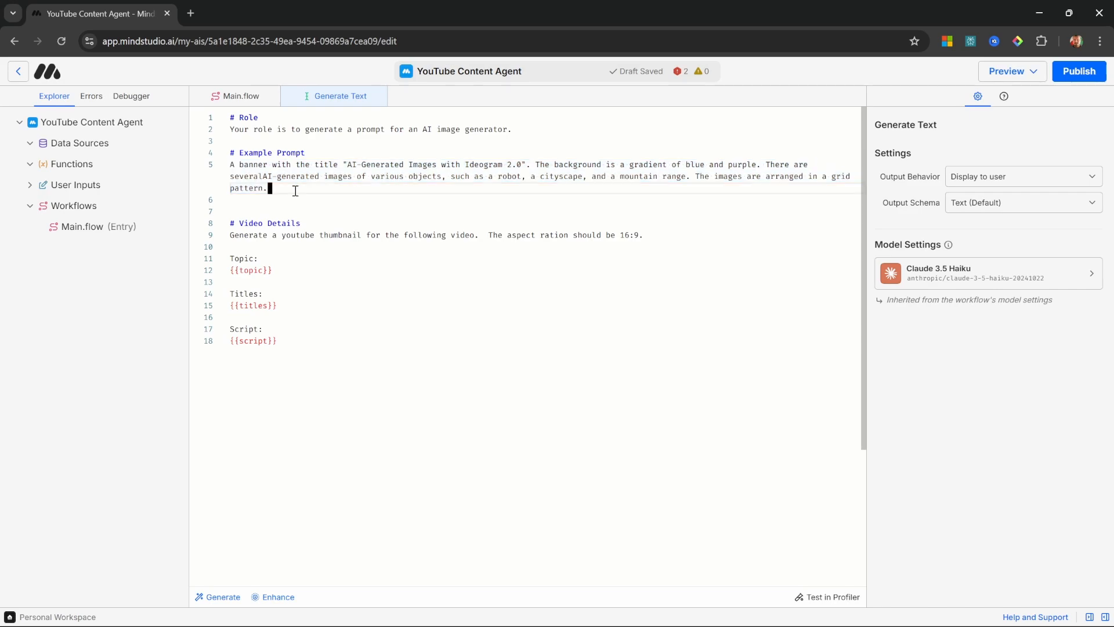
Step: Review the Video Details instructions and the topic, titles and script variables, and return to the workflow canvas
{"action": "left_click", "coordinate": [369, 255]}
{"action": "left_click", "coordinate": [236, 235]}
{"action": "left_click_drag", "start_coordinate": [237, 235], "coordinate": [390, 242]}
{"action": "left_click", "coordinate": [391, 255]}
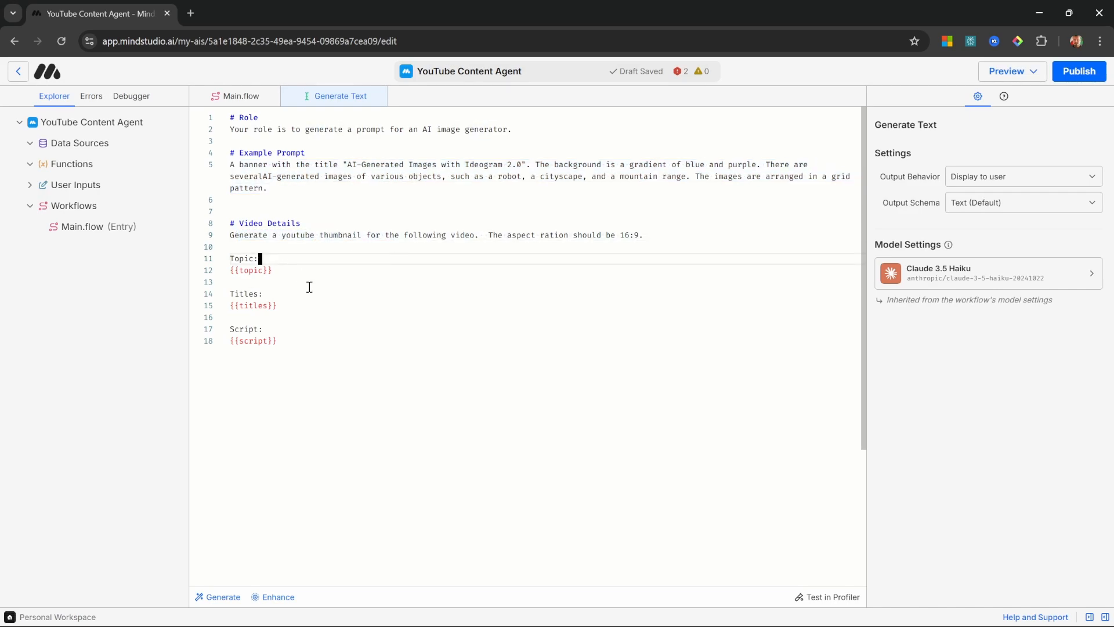
{"action": "left_click_drag", "start_coordinate": [308, 285], "coordinate": [230, 259]}
{"action": "left_click", "coordinate": [297, 308]}
{"action": "left_click_drag", "start_coordinate": [313, 312], "coordinate": [230, 294]}
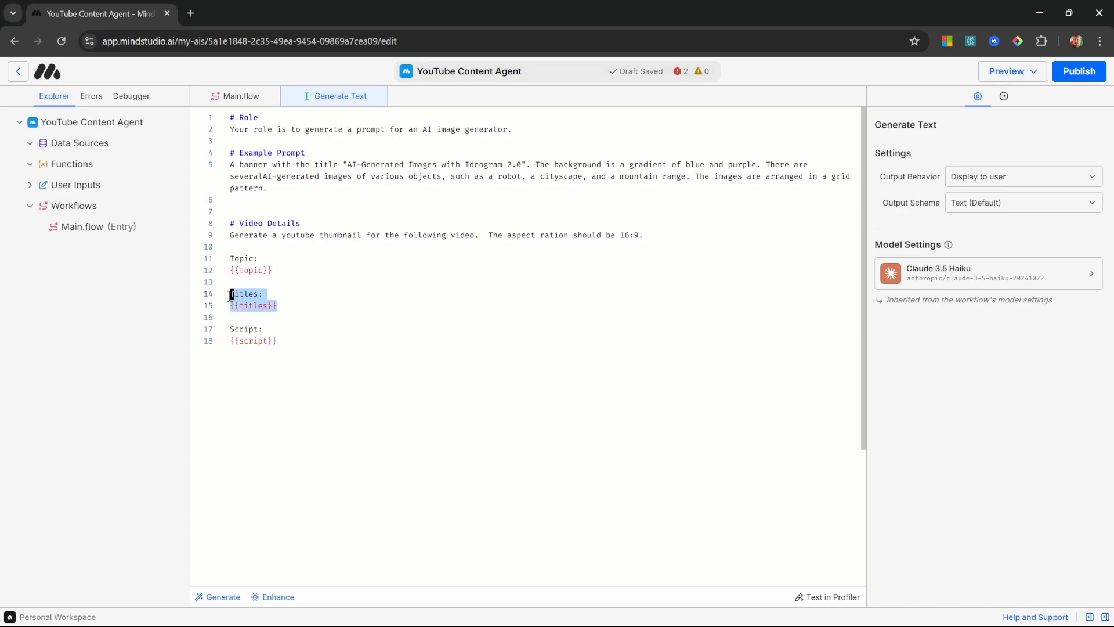
{"action": "left_click", "coordinate": [303, 324]}
{"action": "left_click_drag", "start_coordinate": [319, 349], "coordinate": [224, 328]}
{"action": "left_click", "coordinate": [310, 339]}
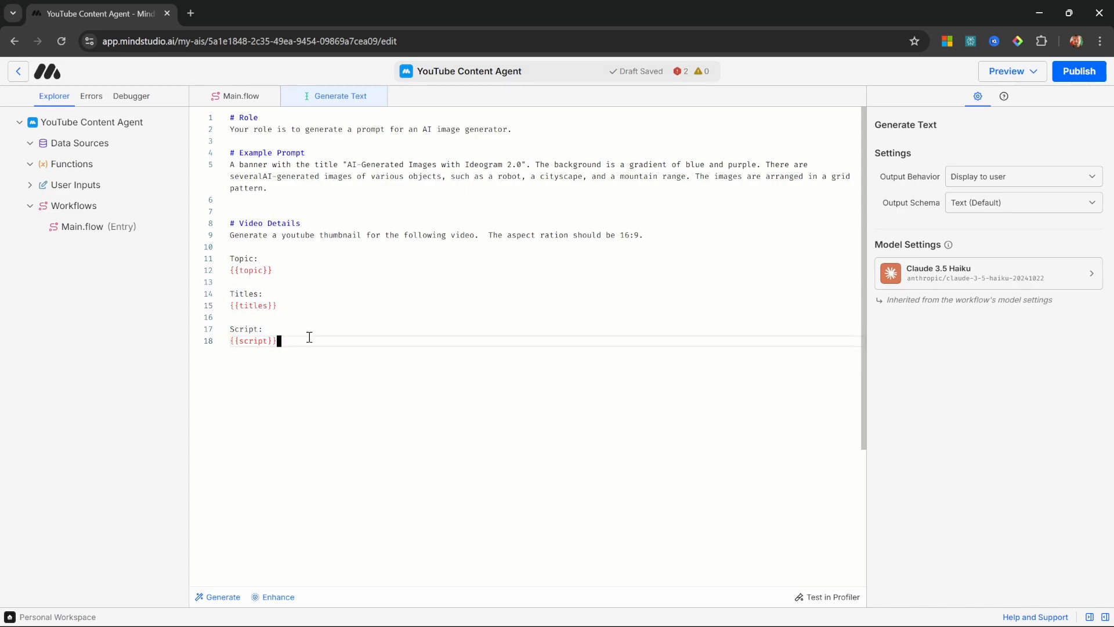
{"action": "left_click", "coordinate": [296, 306]}
{"action": "left_click", "coordinate": [305, 350]}
{"action": "key", "text": "Escape"}
Step: Save the new Generate Text block's output to a variable named prompt
{"action": "left_click", "coordinate": [978, 386]}
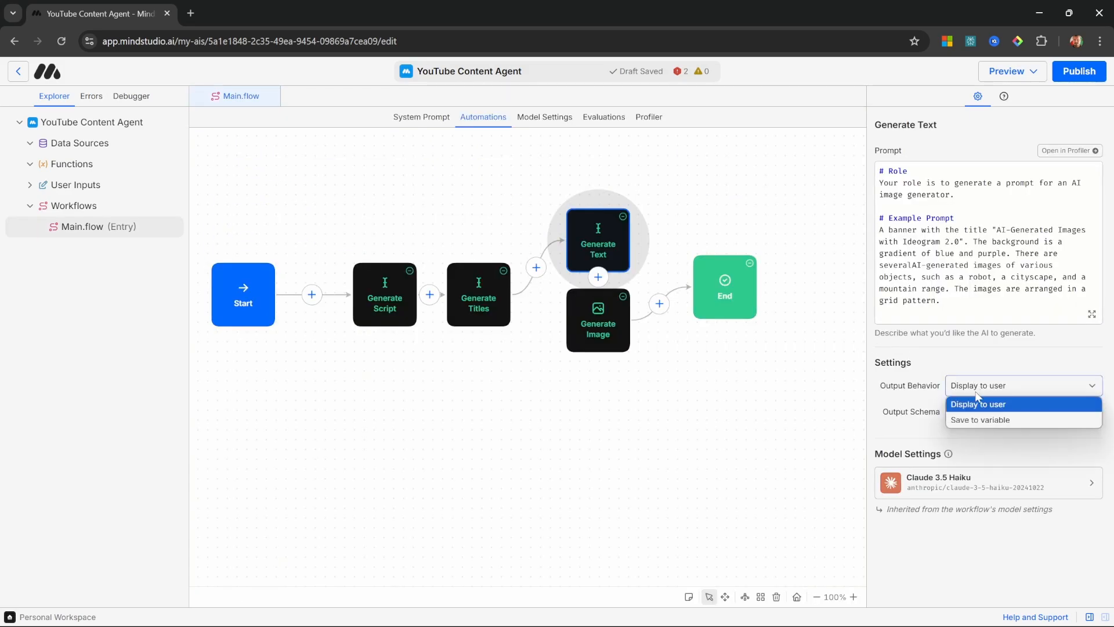
{"action": "left_click", "coordinate": [999, 419]}
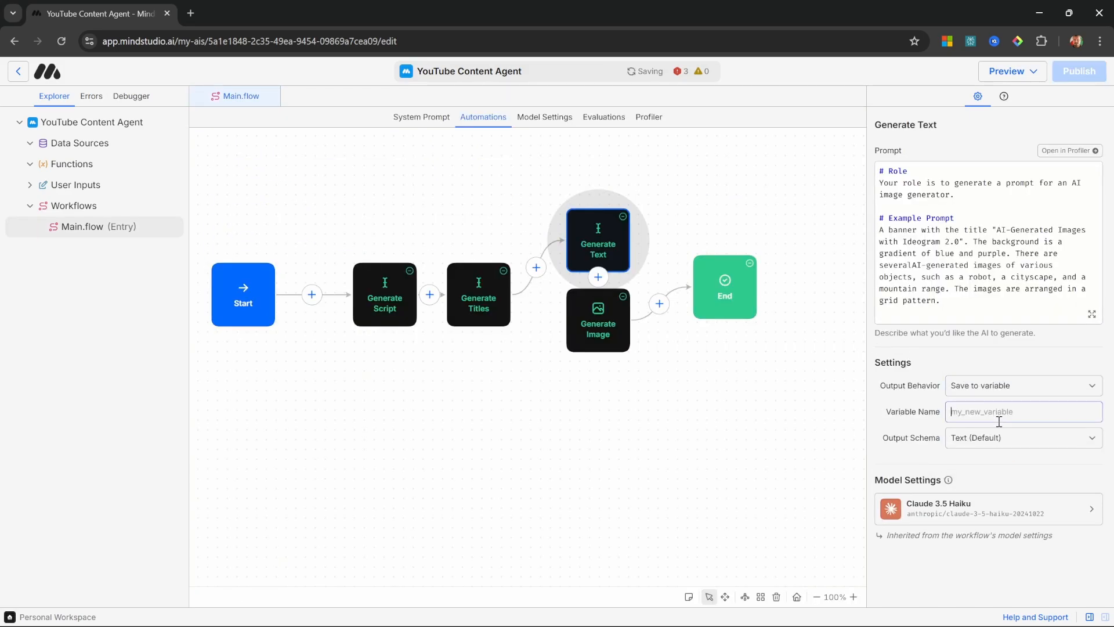
{"action": "left_click", "coordinate": [999, 421]}
{"action": "type", "text": "prompt"}
Step: Replace the Generate Image block's example prompt with {{prompt}}
{"action": "left_click", "coordinate": [602, 321]}
{"action": "triple_click", "coordinate": [1034, 208]}
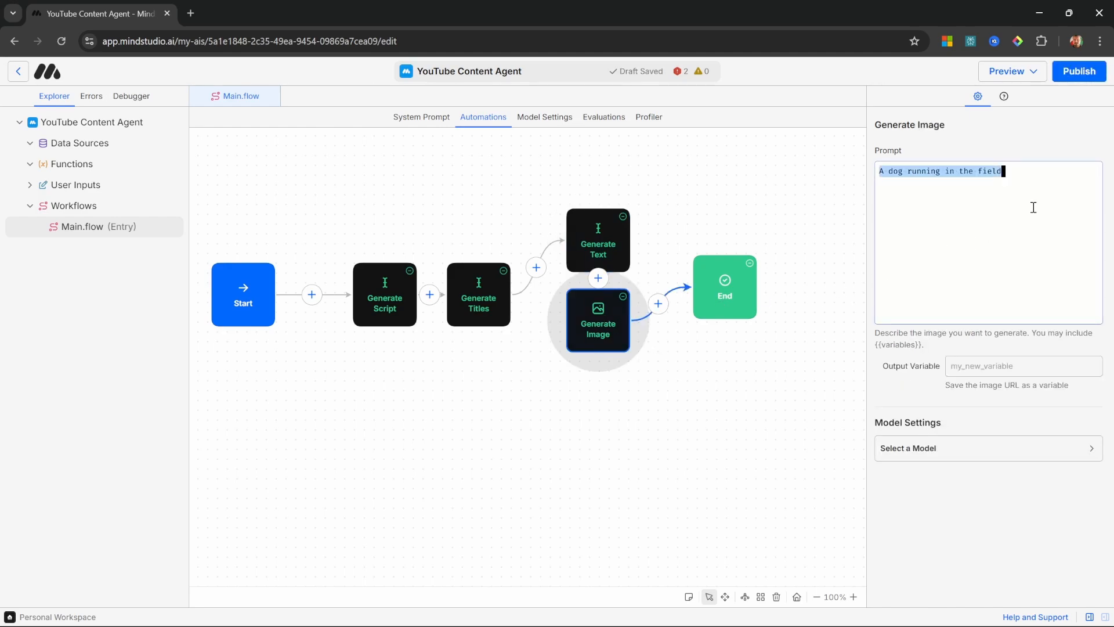
{"action": "key", "text": "BackSpace"}
{"action": "type", "text": "{{prompt}}"}
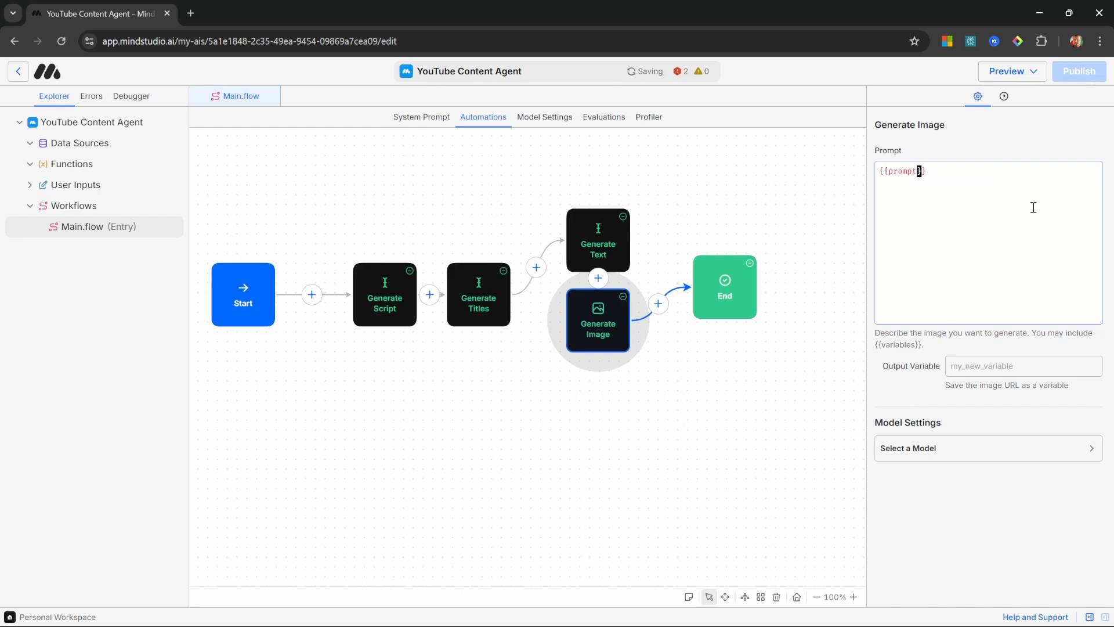
Step: Rename the Generate Text block above Generate Image as Generate Prompt
{"action": "left_click", "coordinate": [606, 231]}
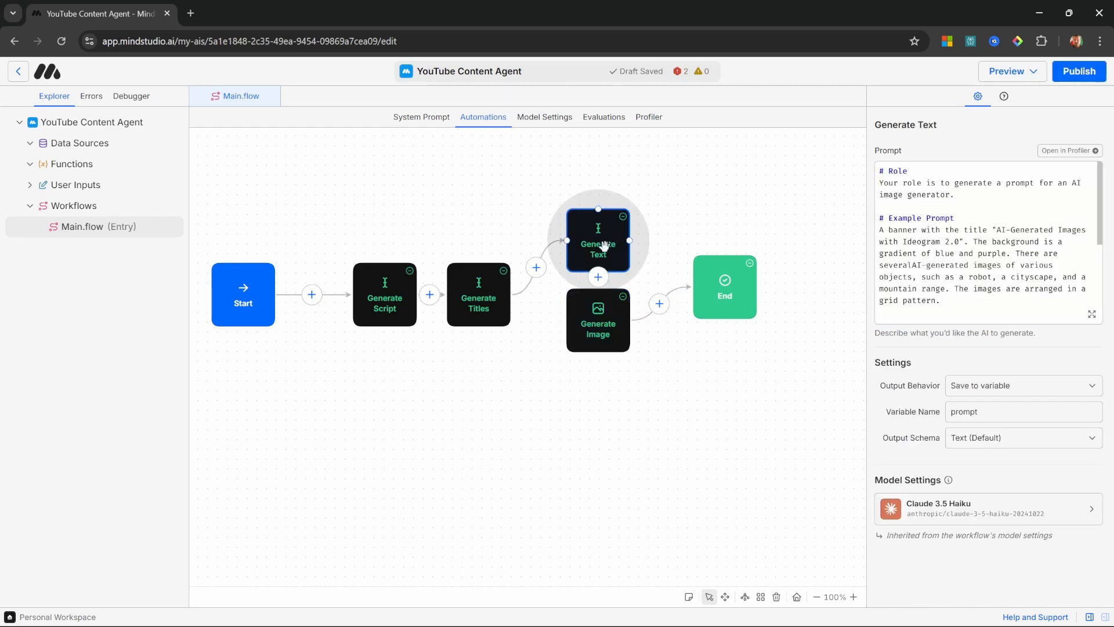
{"action": "right_click", "coordinate": [607, 230]}
{"action": "left_click", "coordinate": [650, 266]}
{"action": "type", "text": "Generate Prompt"}
{"action": "left_click", "coordinate": [605, 325]}
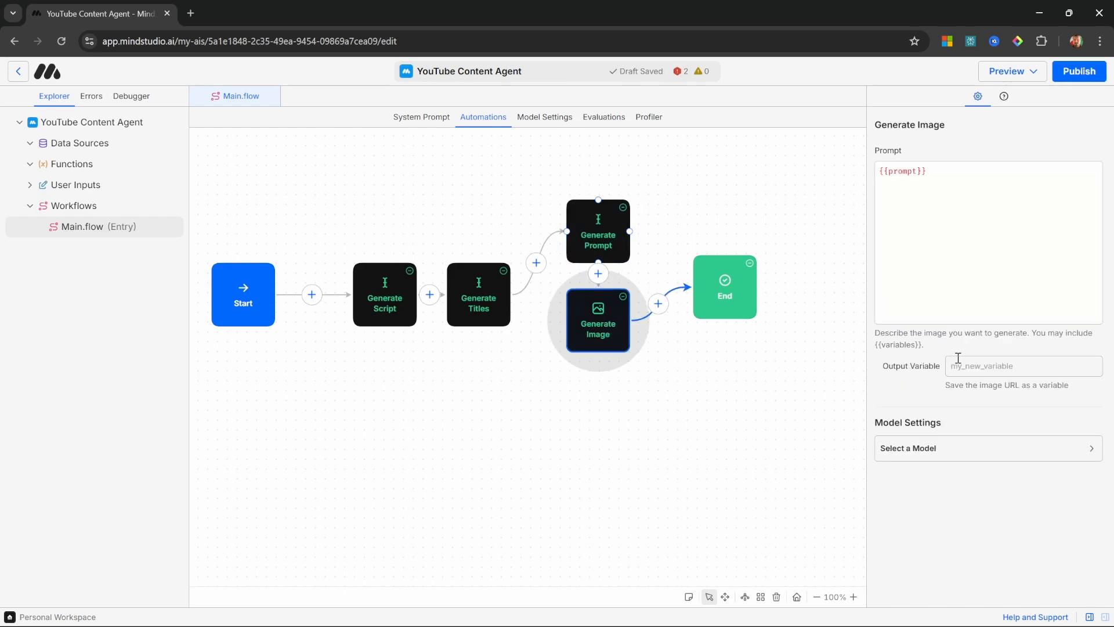
Step: Choose Ideogram V2 as the Generate Image block's model
{"action": "left_click", "coordinate": [957, 447]}
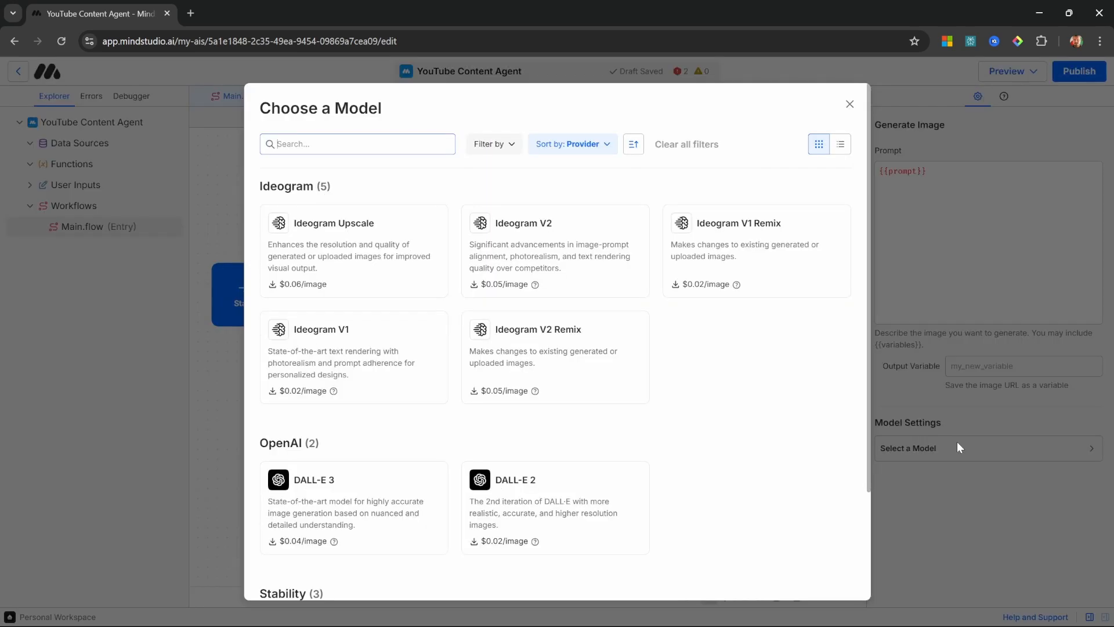
{"action": "mouse_move", "coordinate": [523, 237]}
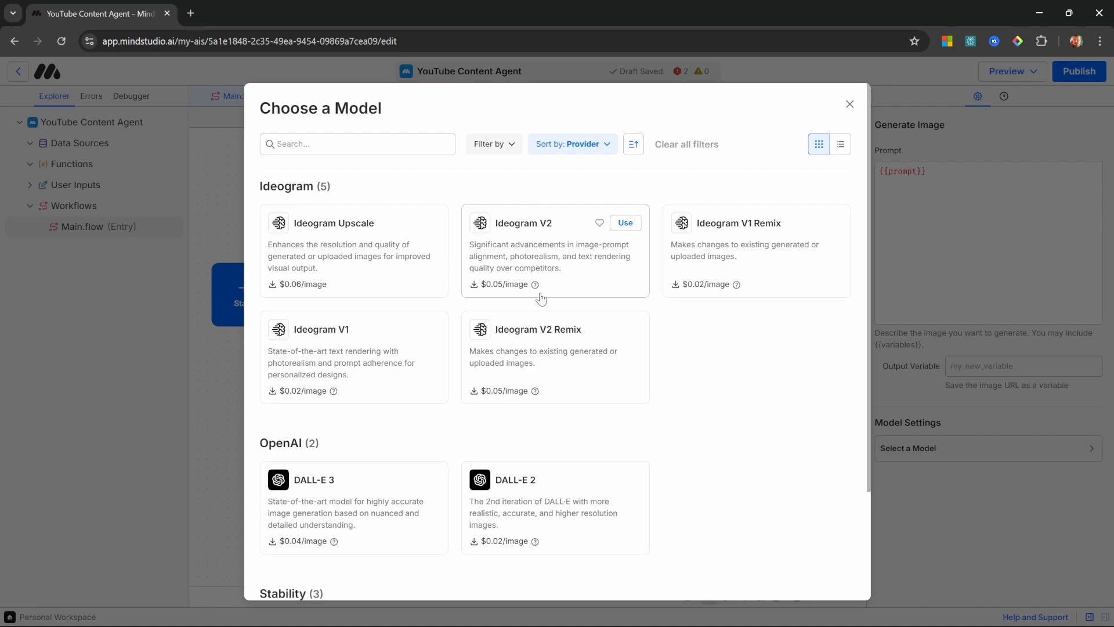
{"action": "left_click", "coordinate": [559, 256]}
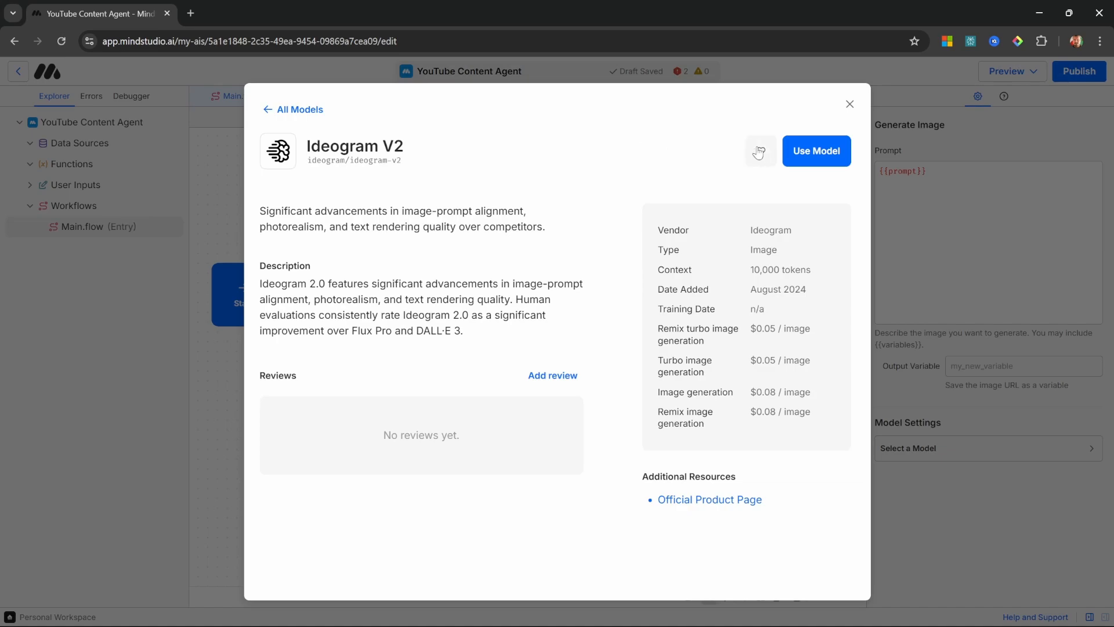
{"action": "left_click", "coordinate": [828, 150]}
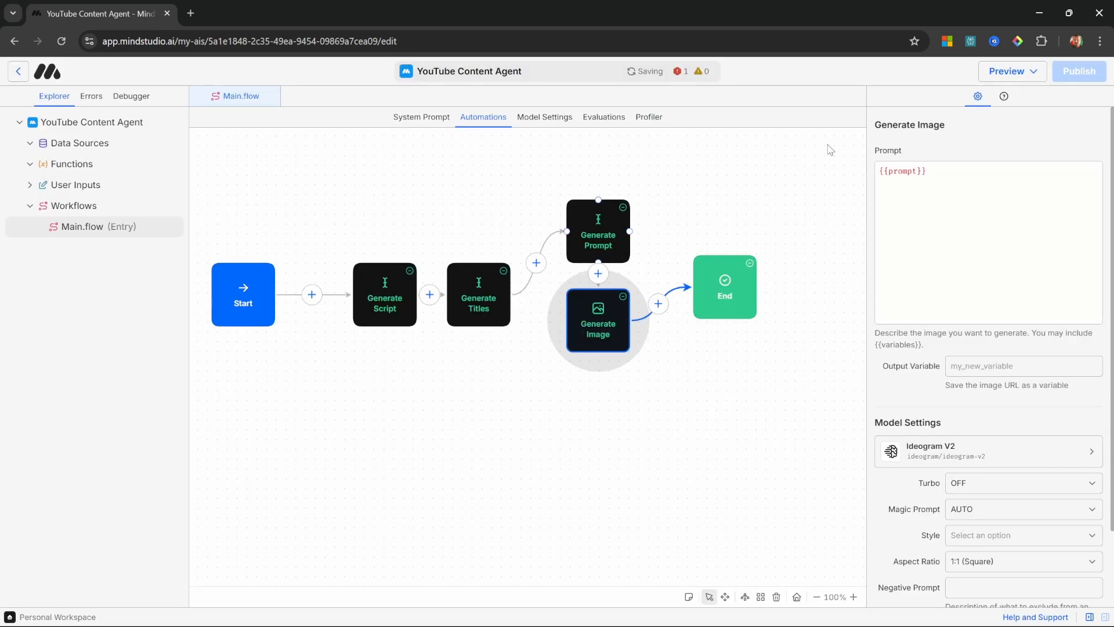
Step: Save the Generate Image block's output to a variable named thumbnail and choose a widescreen aspect ratio
{"action": "left_click", "coordinate": [1013, 367]}
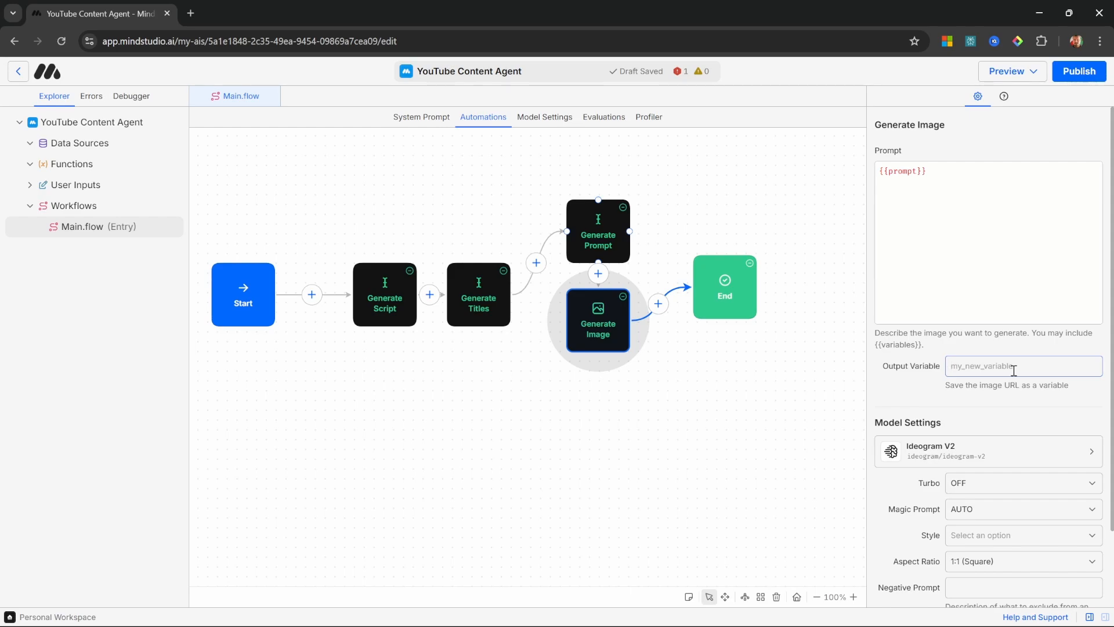
{"action": "type", "text": "thumbnail"}
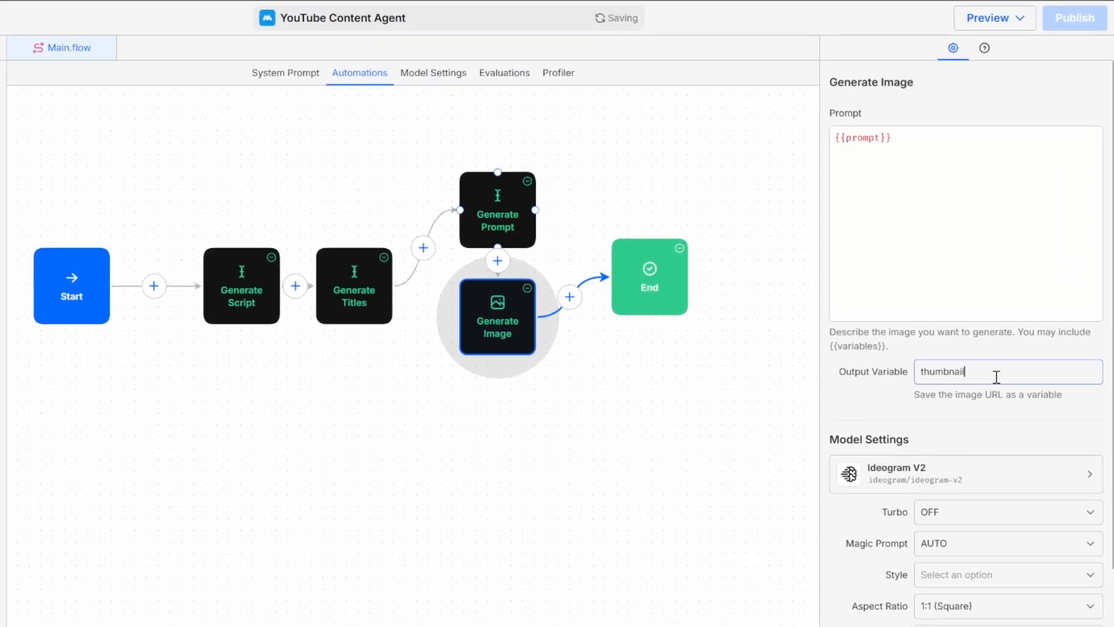
{"action": "scroll", "coordinate": [952, 394], "scroll_direction": "down", "scroll_amount": 2}
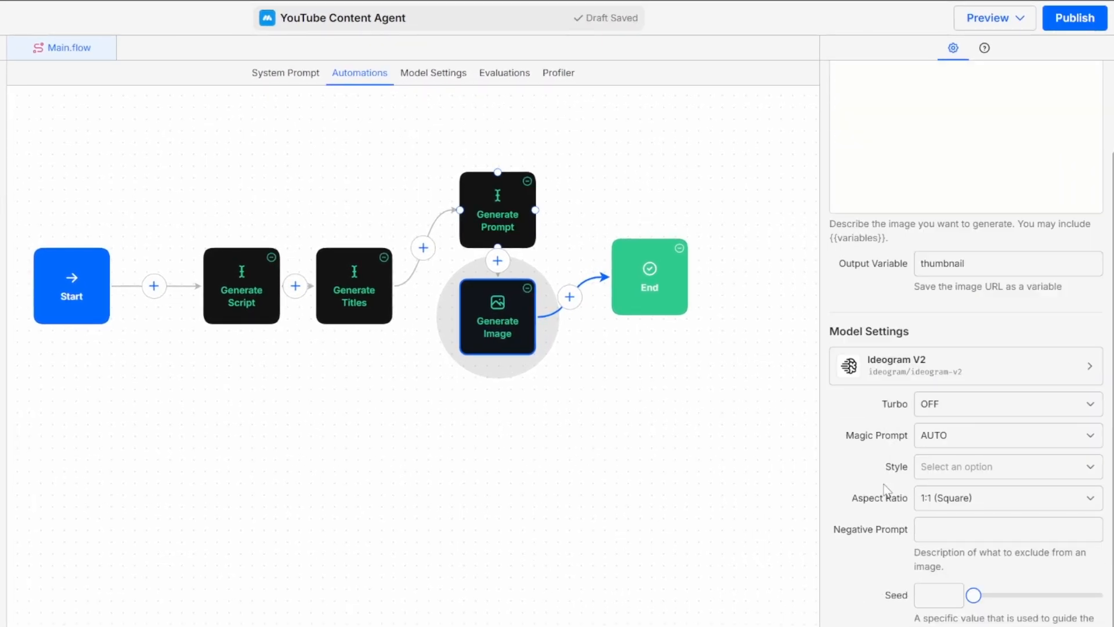
{"action": "left_click", "coordinate": [969, 500]}
{"action": "left_click", "coordinate": [960, 418]}
Step: Add a thumbnail key with the value {{thumbnail}} to the End block's JSON output
{"action": "left_click", "coordinate": [657, 283]}
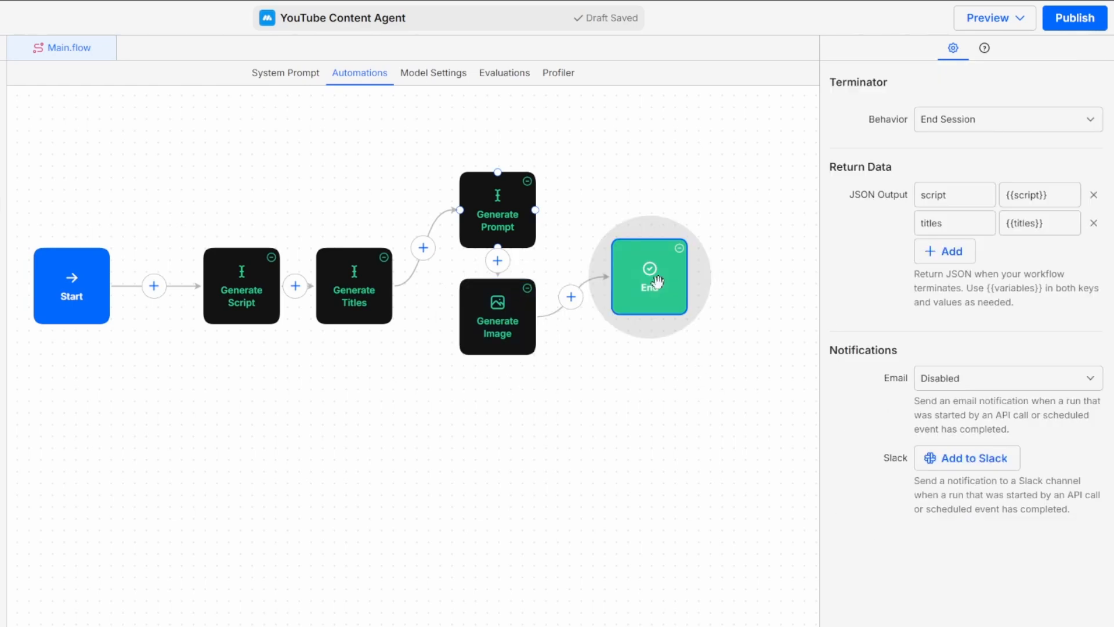
{"action": "left_click", "coordinate": [951, 256]}
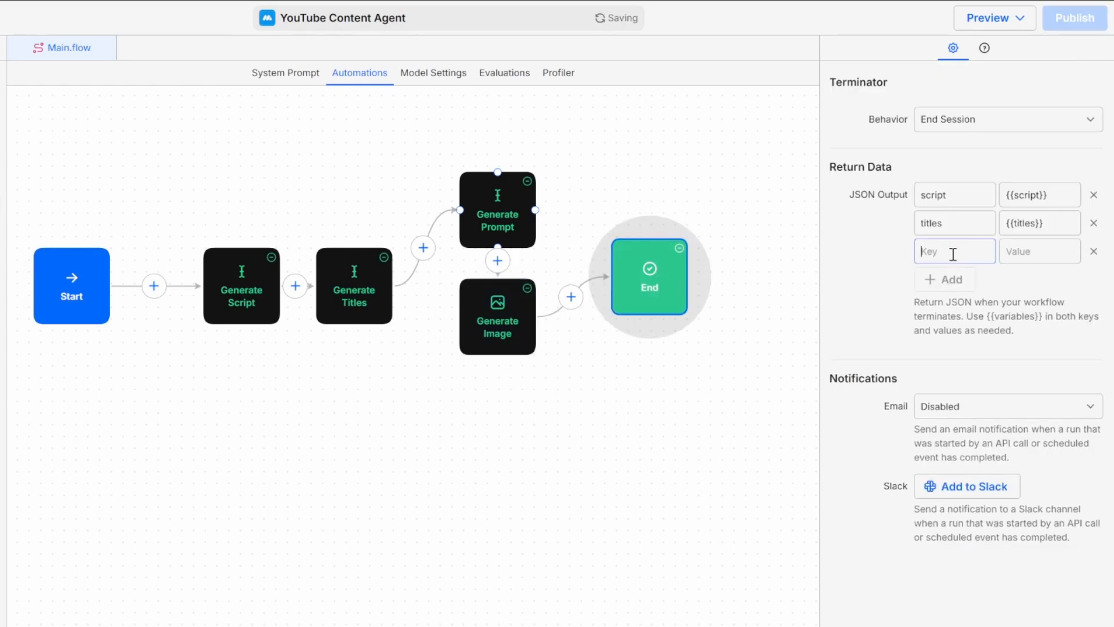
{"action": "type", "text": "thumbnail"}
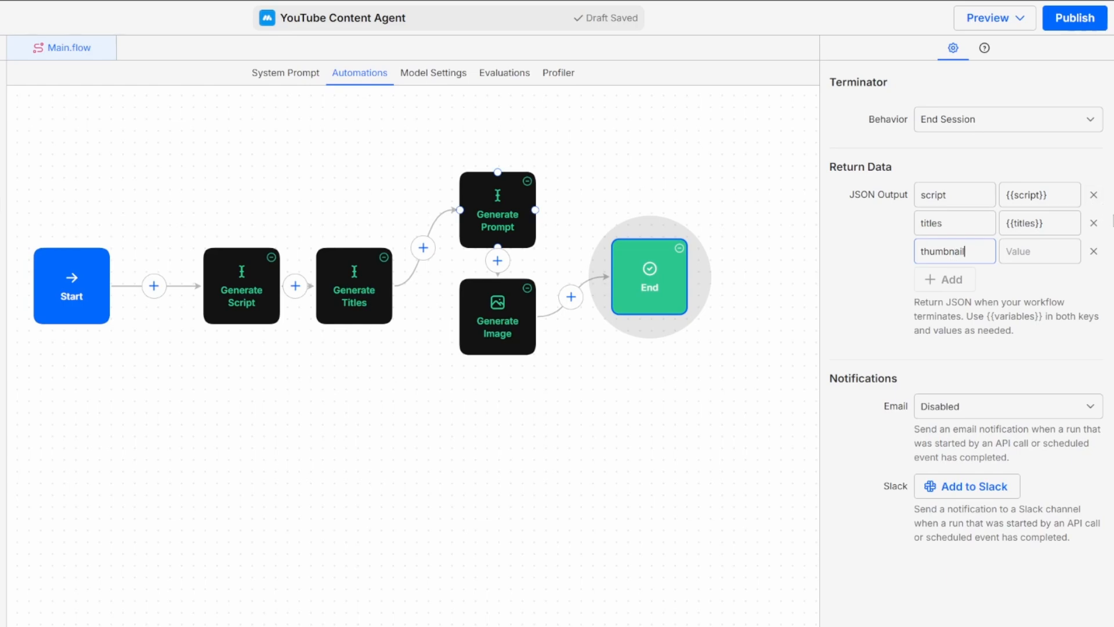
{"action": "left_click", "coordinate": [1044, 254]}
{"action": "type", "text": "{{"}
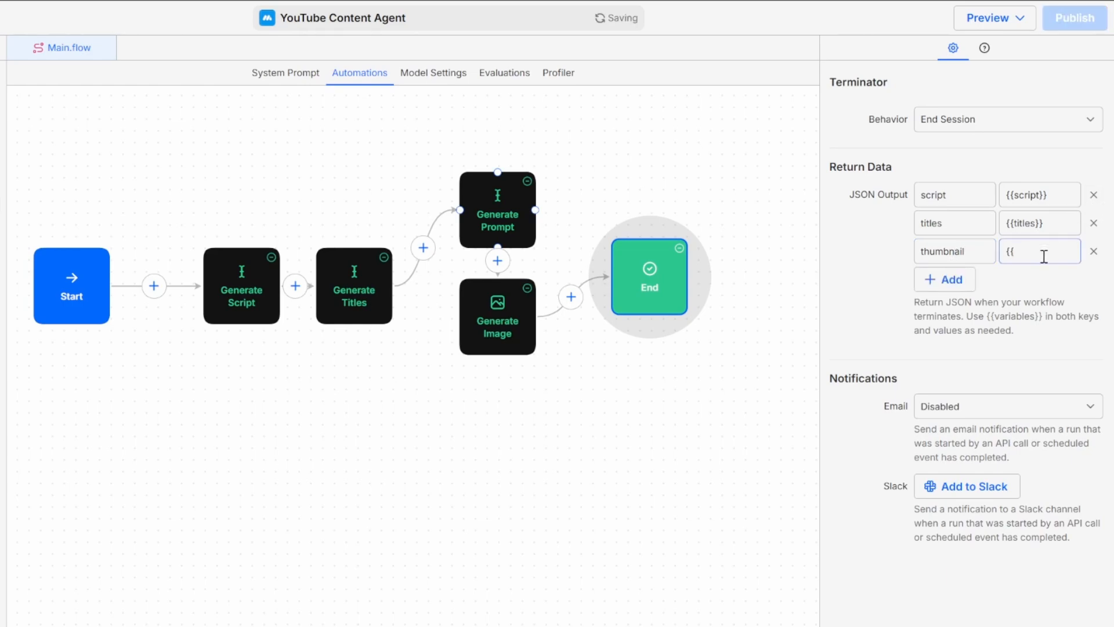
{"action": "type", "text": "thumbnail}}"}
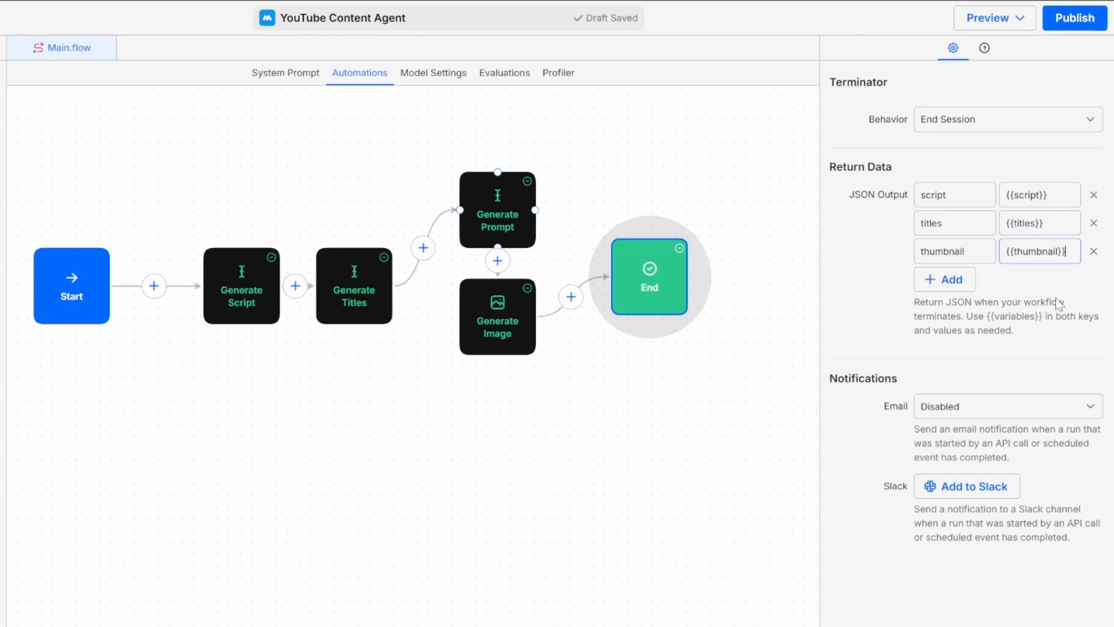
{"action": "left_click", "coordinate": [972, 252]}
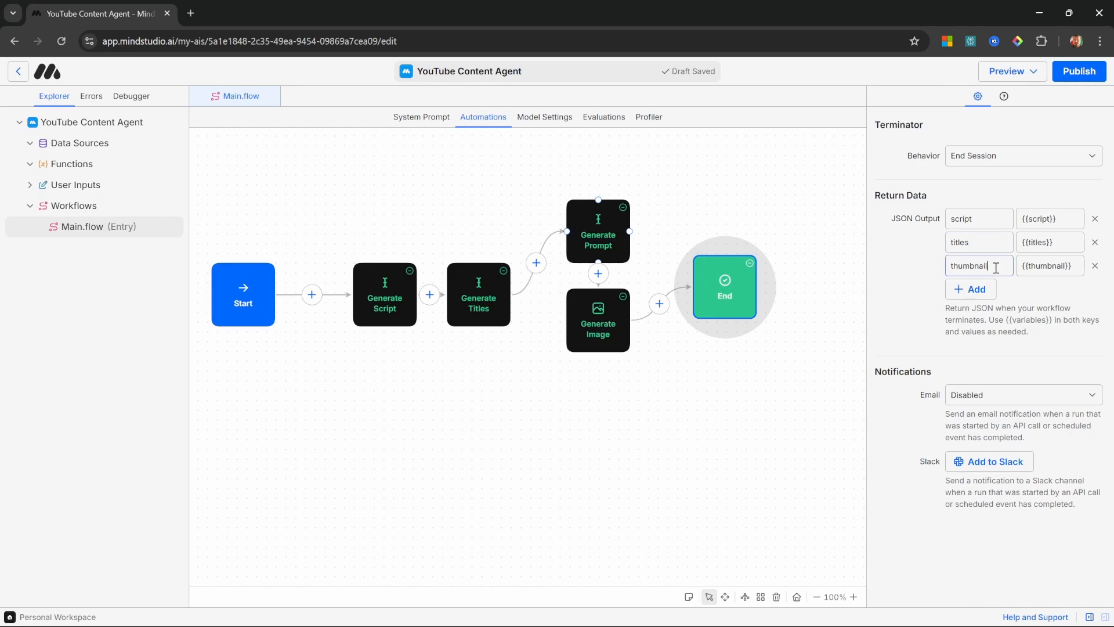
Step: Run Main.flow in the debugger with the topic "Automating business processes using AI Agents."
{"action": "left_click", "coordinate": [1037, 78]}
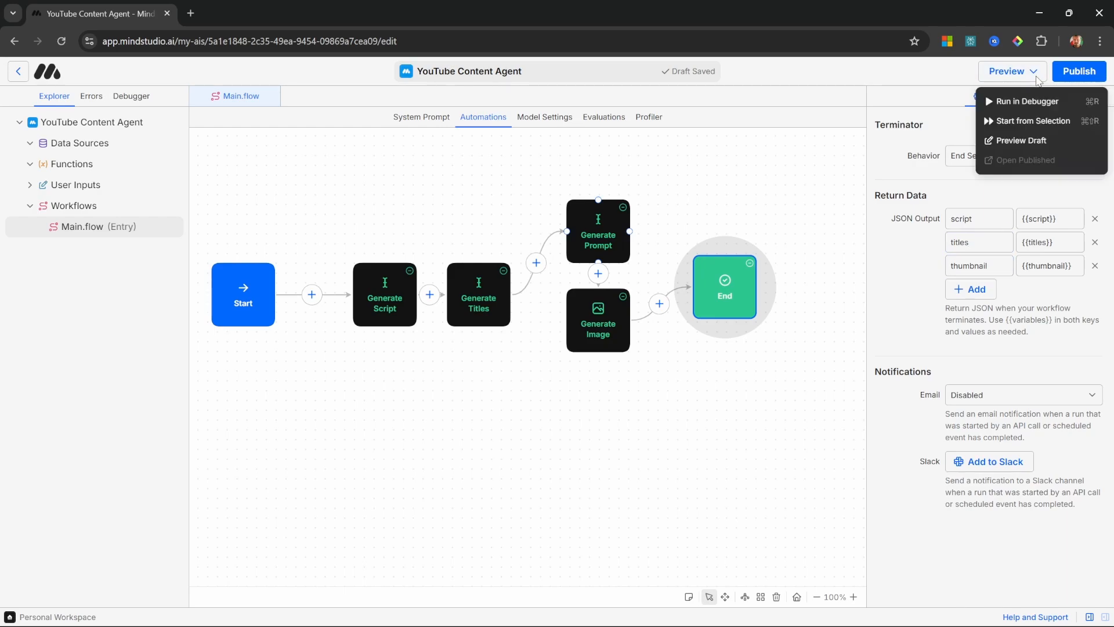
{"action": "left_click", "coordinate": [1039, 106]}
{"action": "triple_click", "coordinate": [543, 344]}
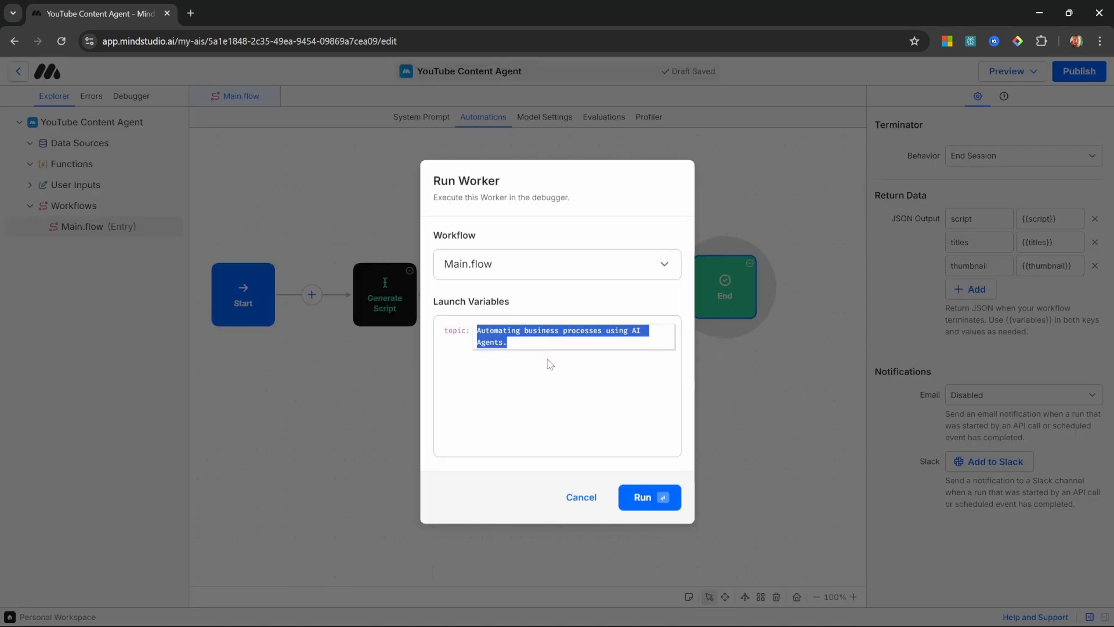
{"action": "left_click", "coordinate": [550, 363]}
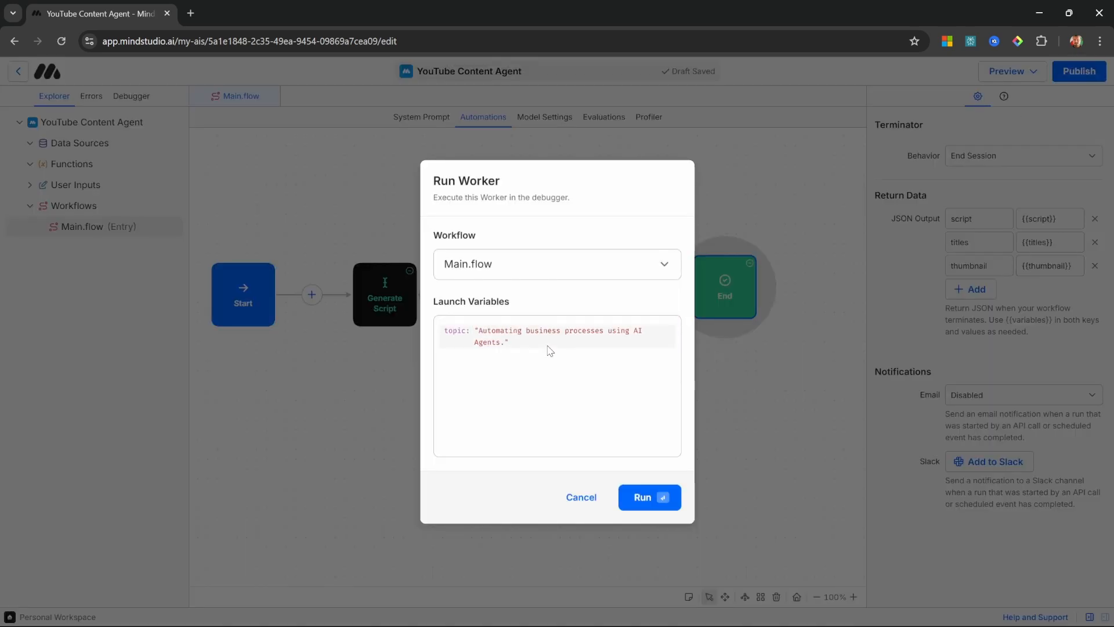
{"action": "left_click", "coordinate": [656, 498]}
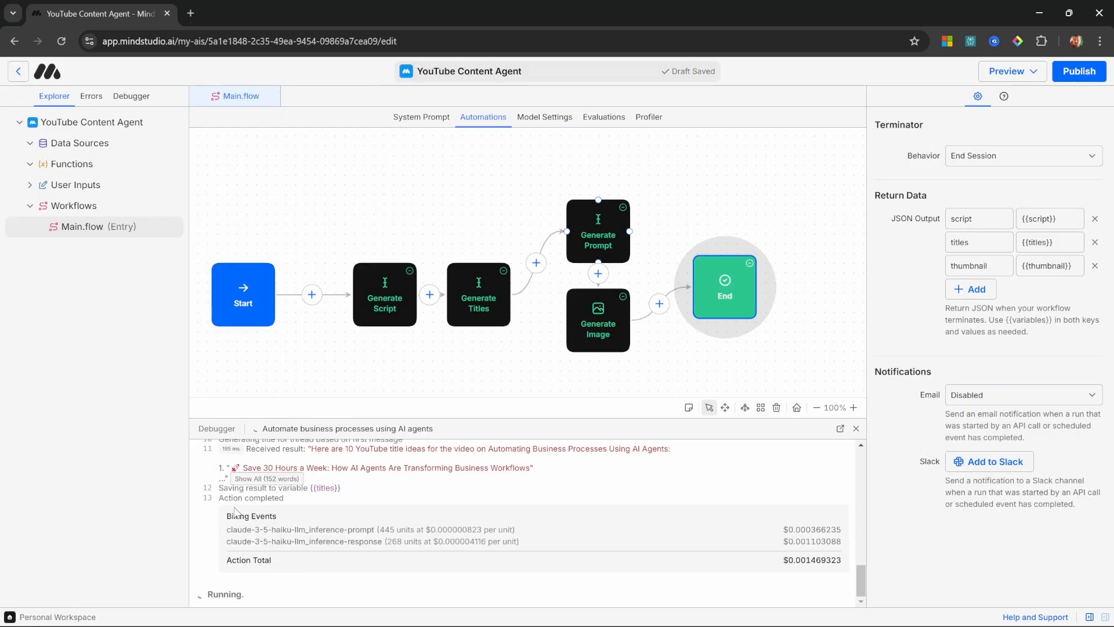
Step: Examine the returned script, titles and full-size thumbnail image in the run log, then close the debugger
{"action": "left_click_drag", "start_coordinate": [226, 517], "coordinate": [294, 522]}
{"action": "left_click", "coordinate": [296, 525]}
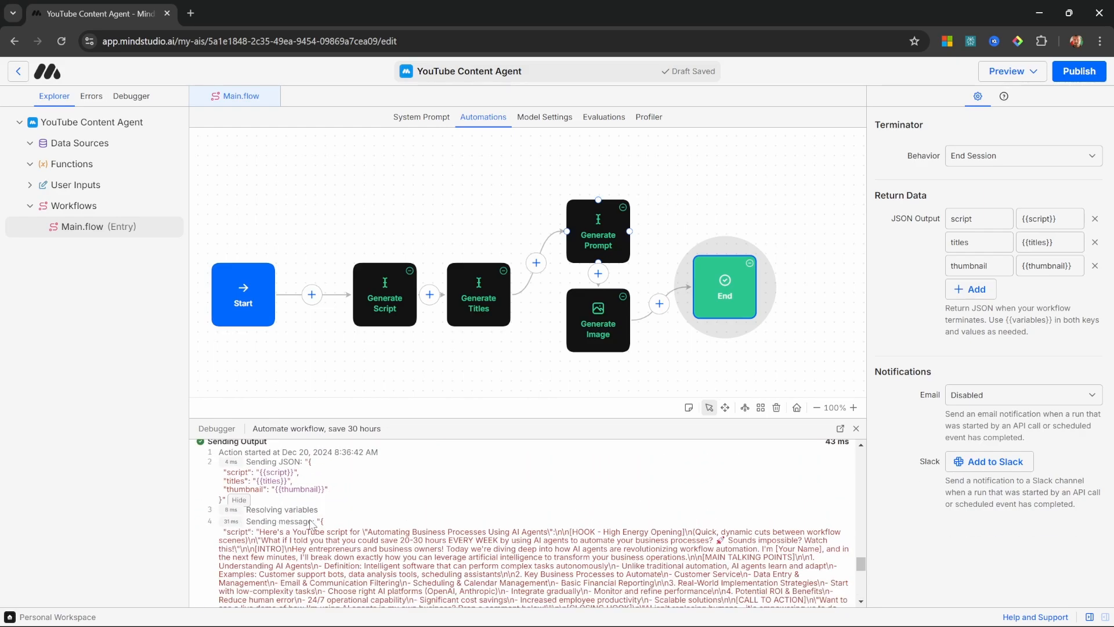
{"action": "scroll", "coordinate": [323, 525], "scroll_direction": "down", "scroll_amount": 2}
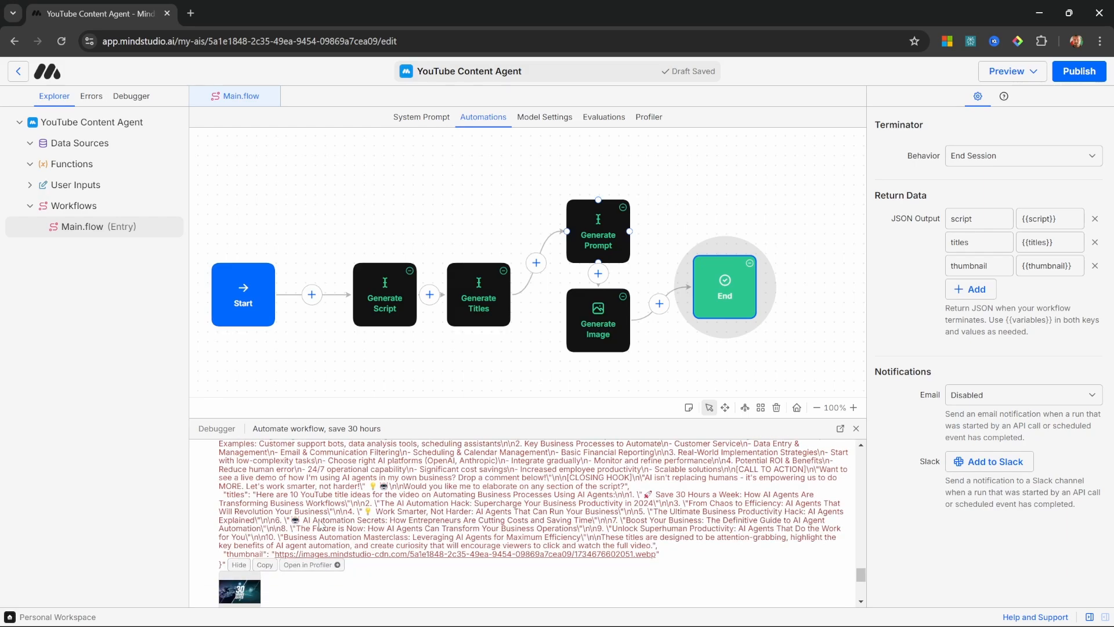
{"action": "scroll", "coordinate": [282, 505], "scroll_direction": "down", "scroll_amount": 1}
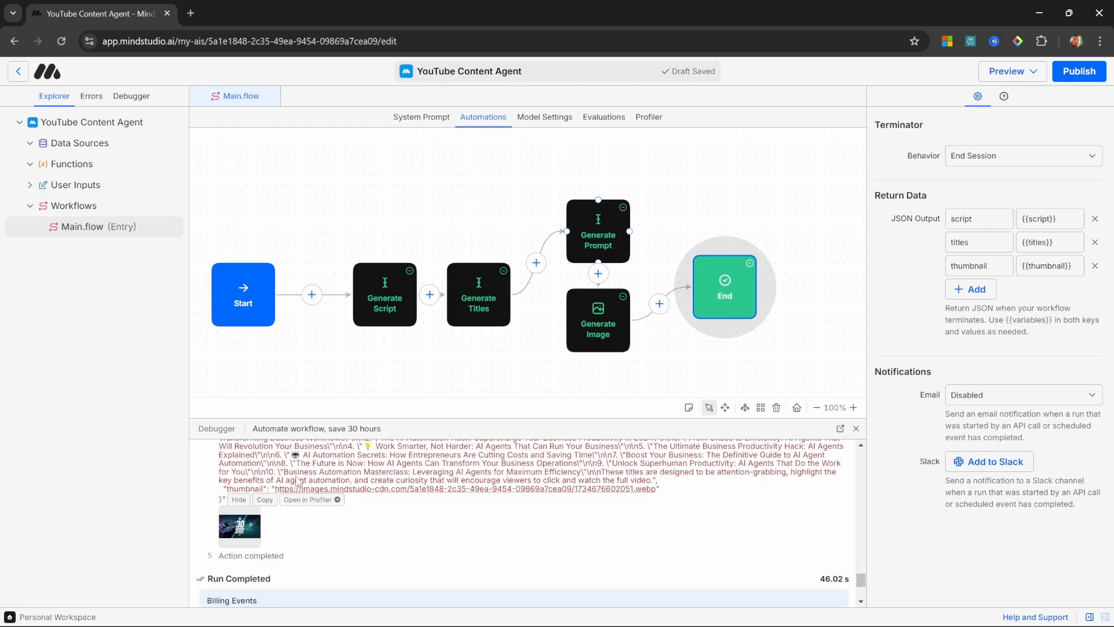
{"action": "left_click", "coordinate": [234, 535]}
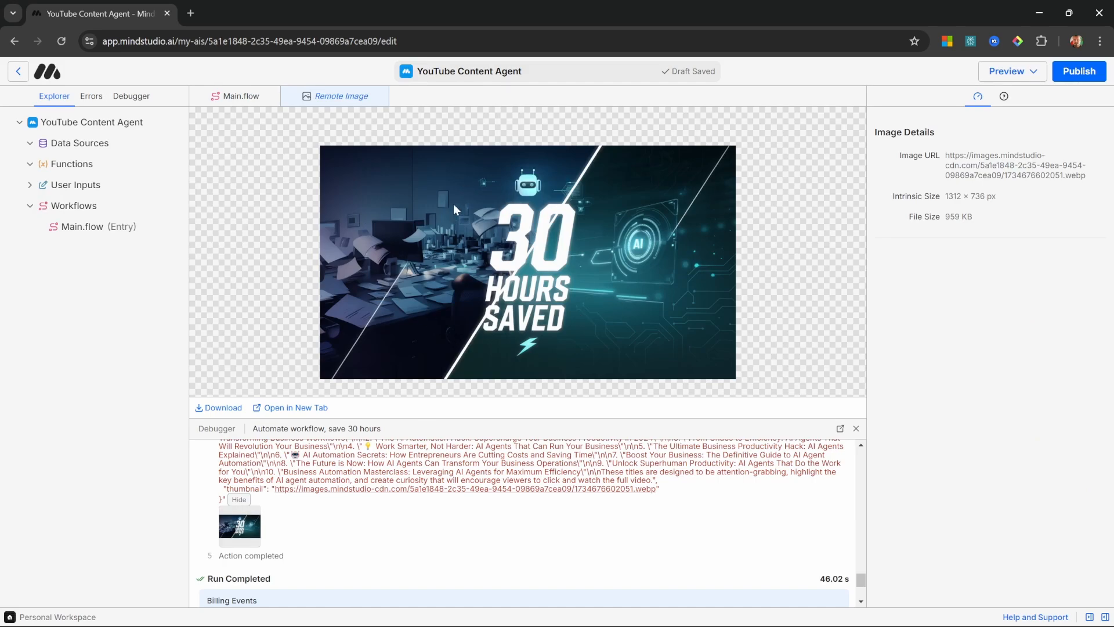
{"action": "left_click", "coordinate": [290, 96]}
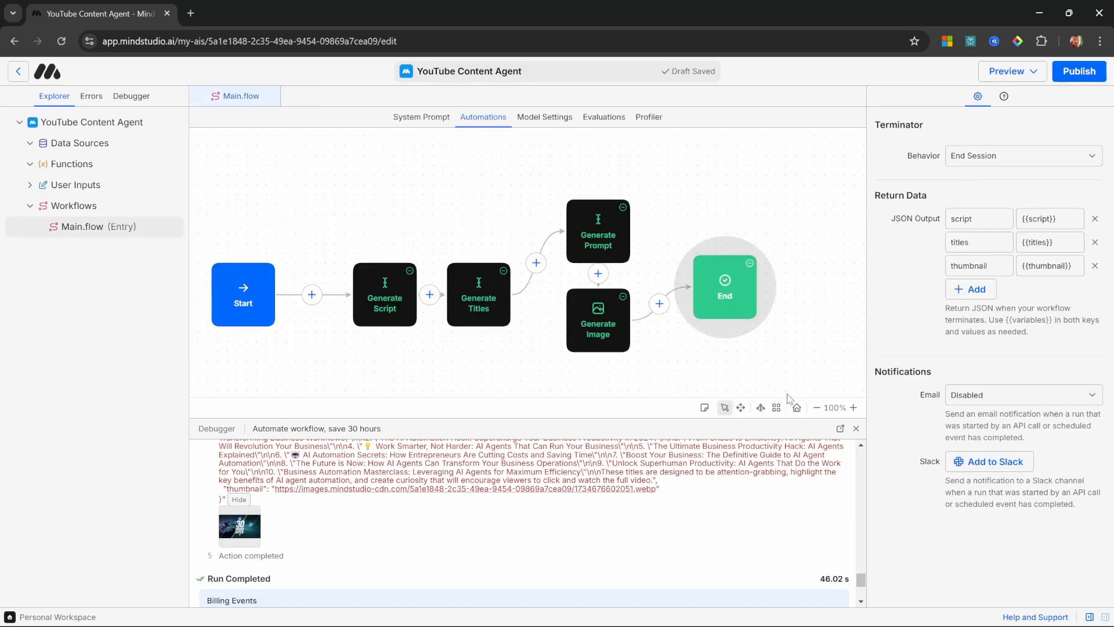
{"action": "left_click", "coordinate": [856, 429]}
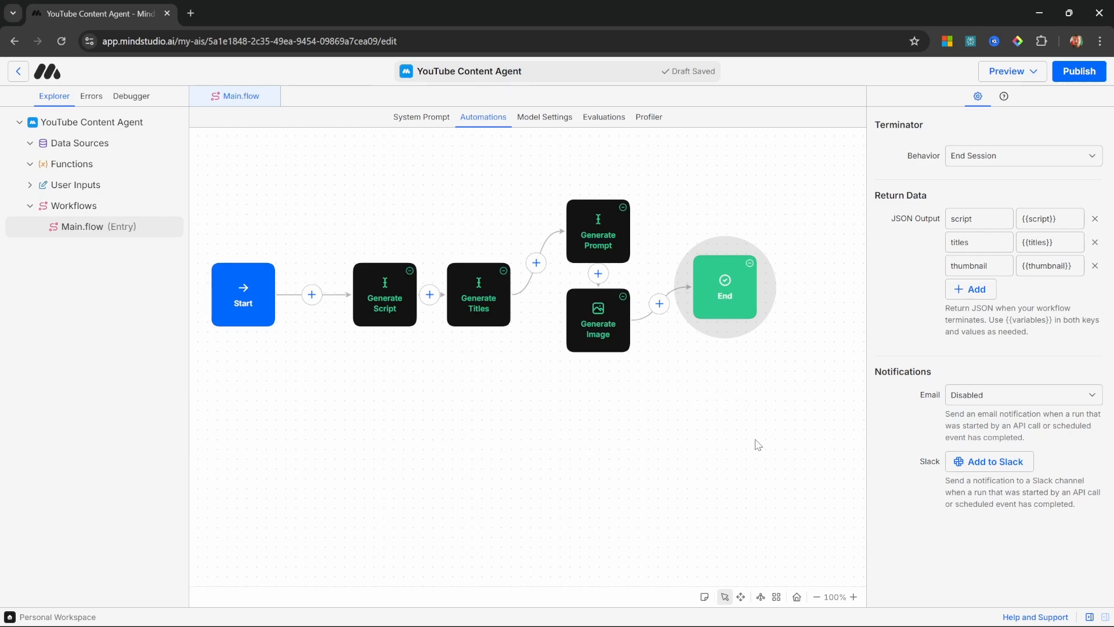
Step: Move the End block farther from Generate Image and insert a Generate Asset block between them
{"action": "scroll", "coordinate": [645, 407], "scroll_direction": "right", "scroll_amount": 5}
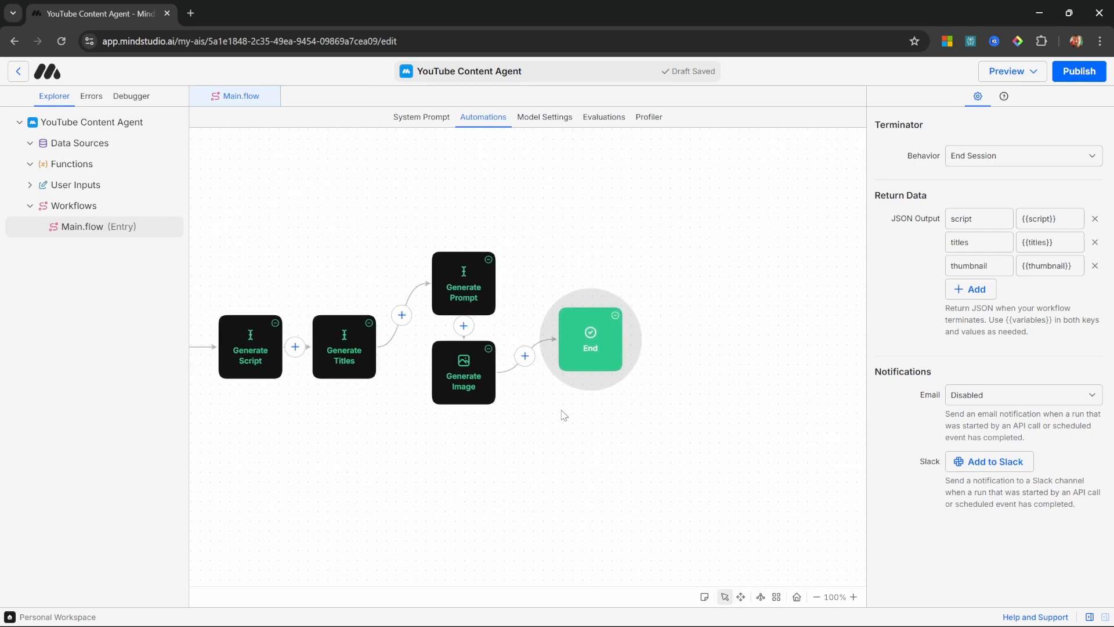
{"action": "left_click_drag", "start_coordinate": [598, 353], "coordinate": [740, 341]}
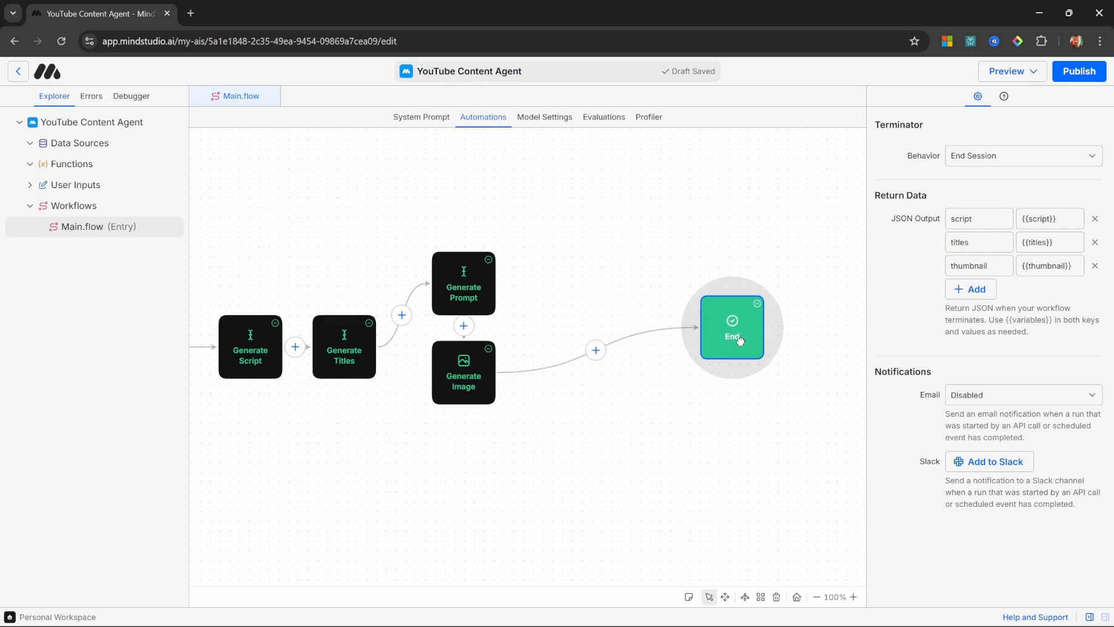
{"action": "left_click", "coordinate": [597, 350]}
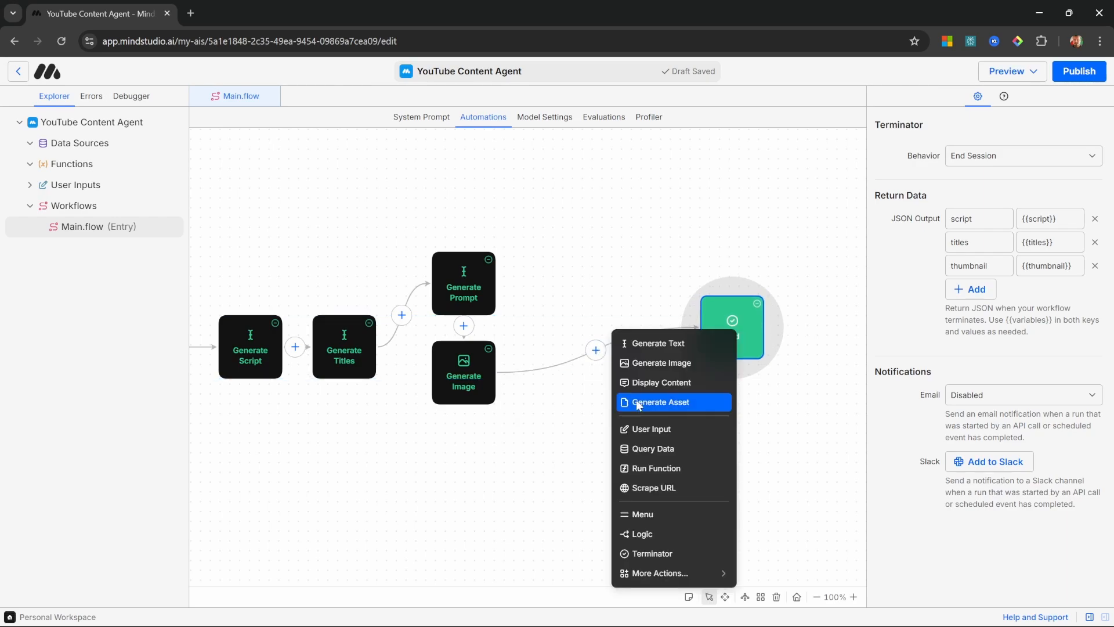
{"action": "left_click", "coordinate": [660, 402]}
Step: Fill the Generate Asset source document with Titles, Script Outline and Thumbnail Idea headings followed by {{titles}}, {{script}} and {{thumbnail}} respectively
{"action": "left_click", "coordinate": [975, 207]}
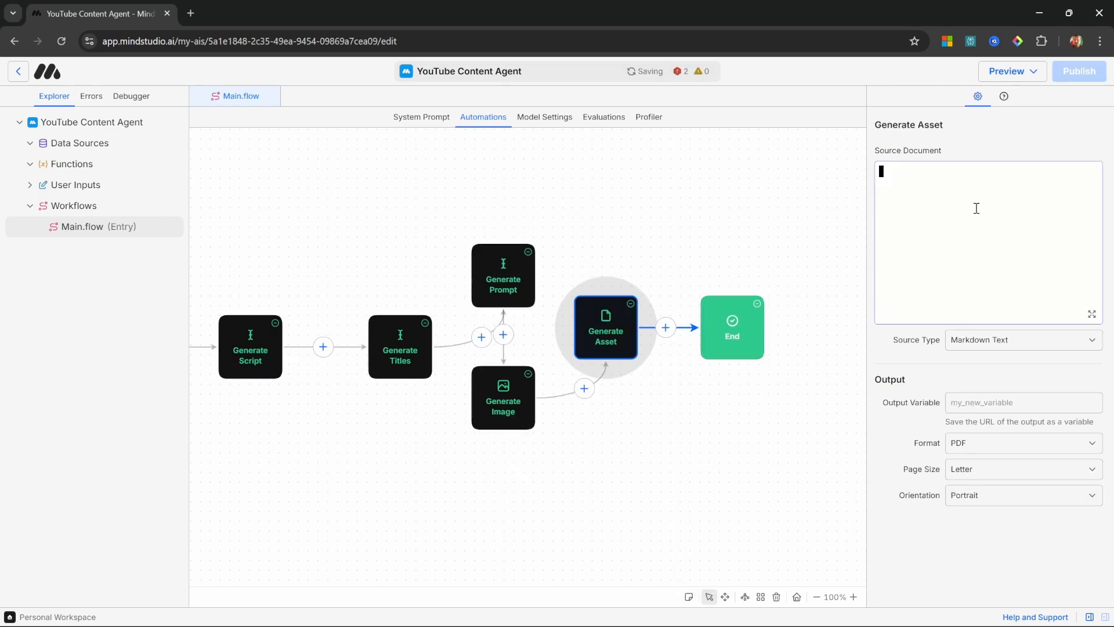
{"action": "type", "text": "# Titles {{titles}}  # Script Outline {{script}}  # Thumbnail Idea {{thumbnail}}"}
{"action": "left_click", "coordinate": [1000, 232]}
{"action": "left_click", "coordinate": [974, 183]}
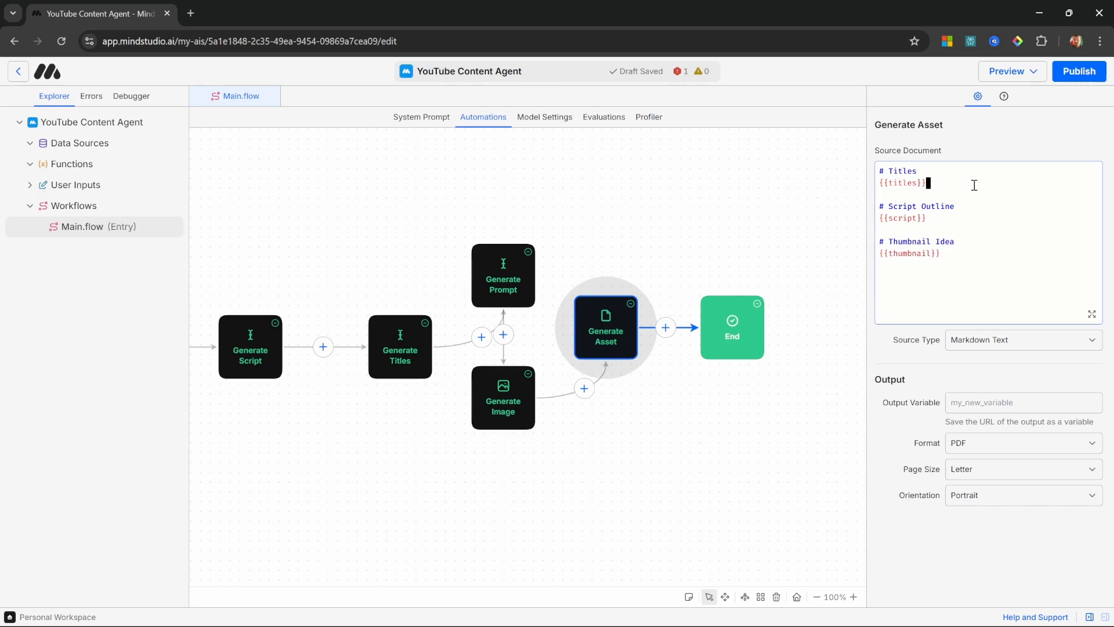
{"action": "left_click_drag", "start_coordinate": [974, 185], "coordinate": [860, 170]}
{"action": "double_click", "coordinate": [998, 213]}
{"action": "left_click_drag", "start_coordinate": [967, 227], "coordinate": [858, 203]}
{"action": "left_click_drag", "start_coordinate": [943, 255], "coordinate": [863, 243]}
{"action": "left_click", "coordinate": [990, 251]}
Step: Save the Generate Asset output to a variable named pdf, with PDF as the format
{"action": "left_click", "coordinate": [991, 404]}
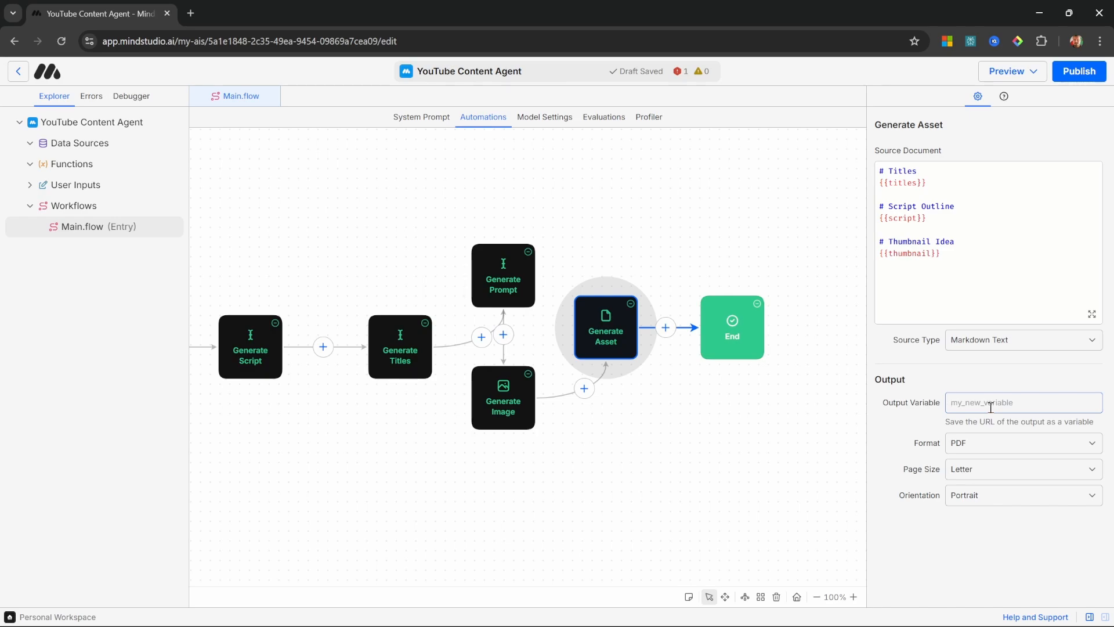
{"action": "type", "text": "pdf"}
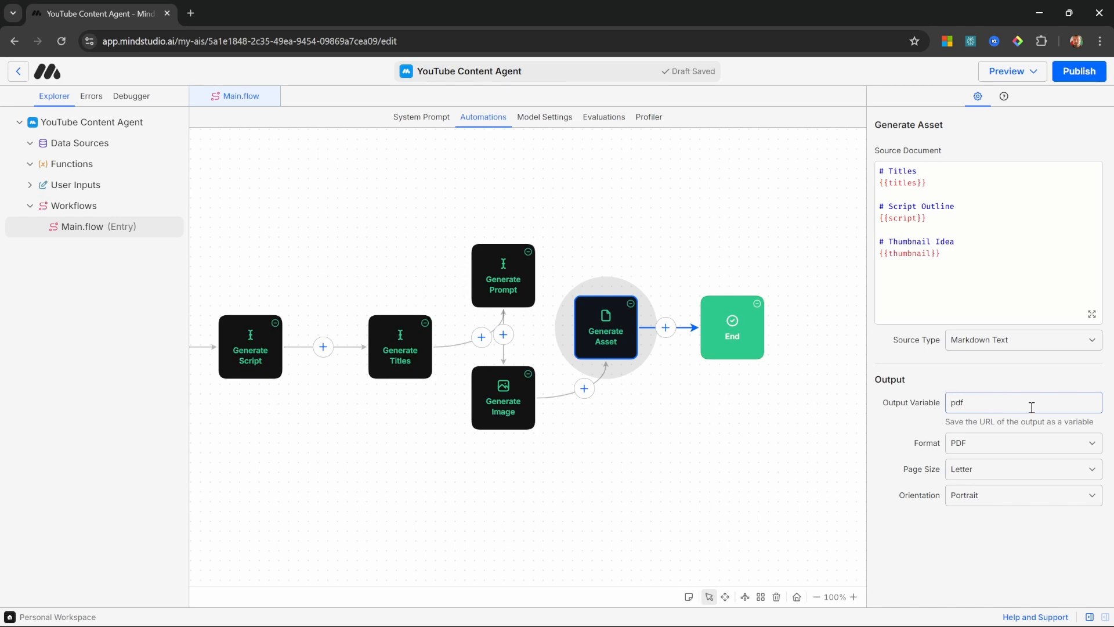
{"action": "left_click", "coordinate": [971, 445]}
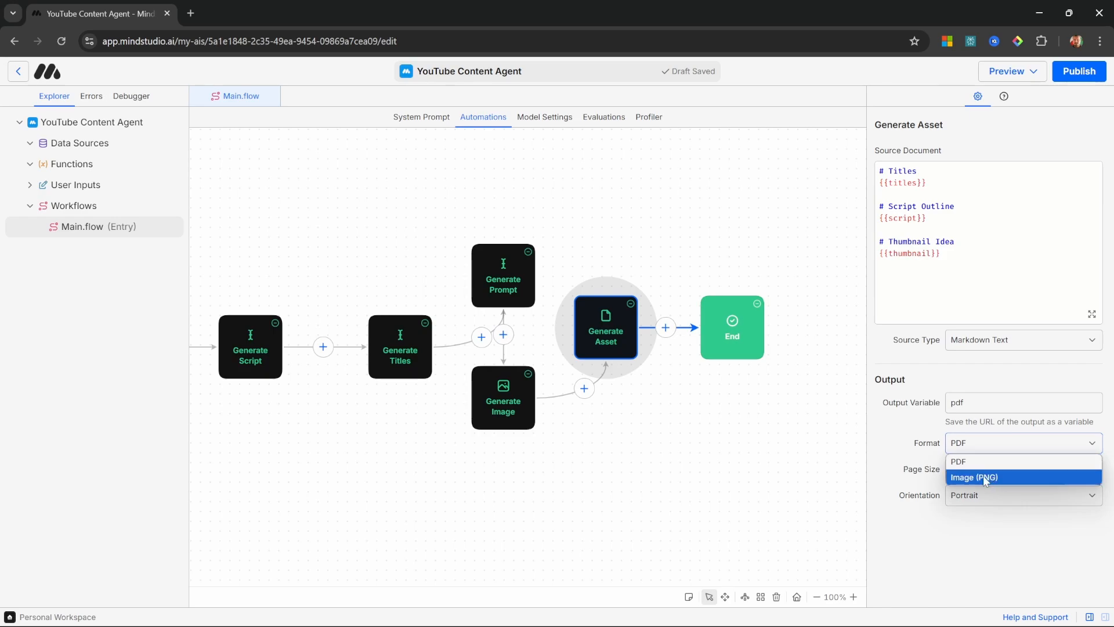
{"action": "left_click", "coordinate": [983, 462]}
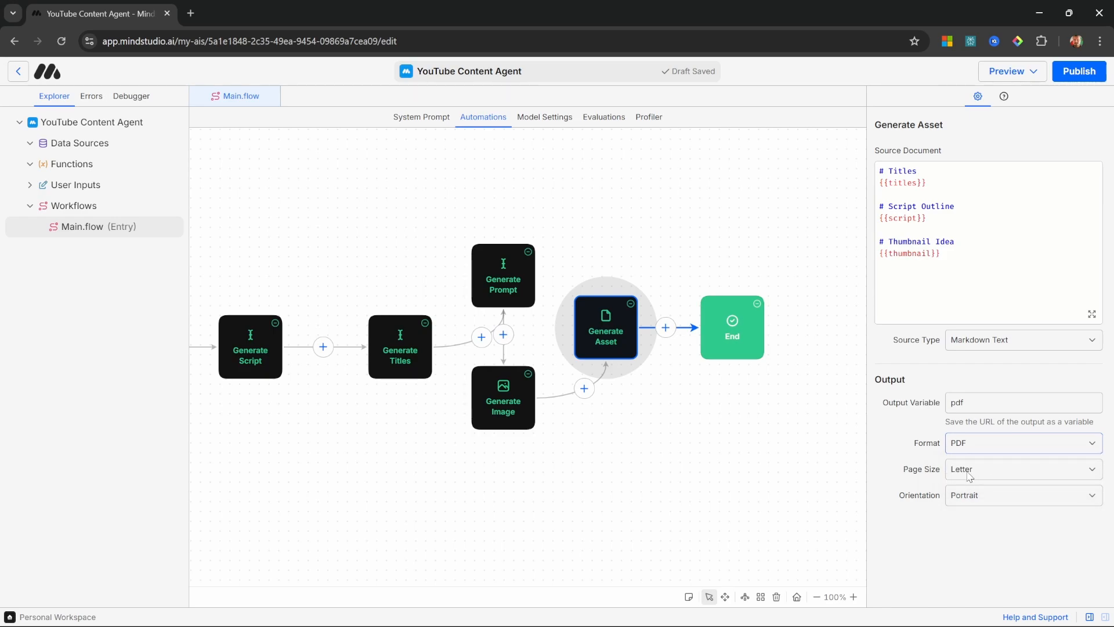
{"action": "left_click", "coordinate": [928, 500]}
Step: Add a report key with the value {{pdf}} to the End block's JSON output
{"action": "left_click", "coordinate": [732, 335]}
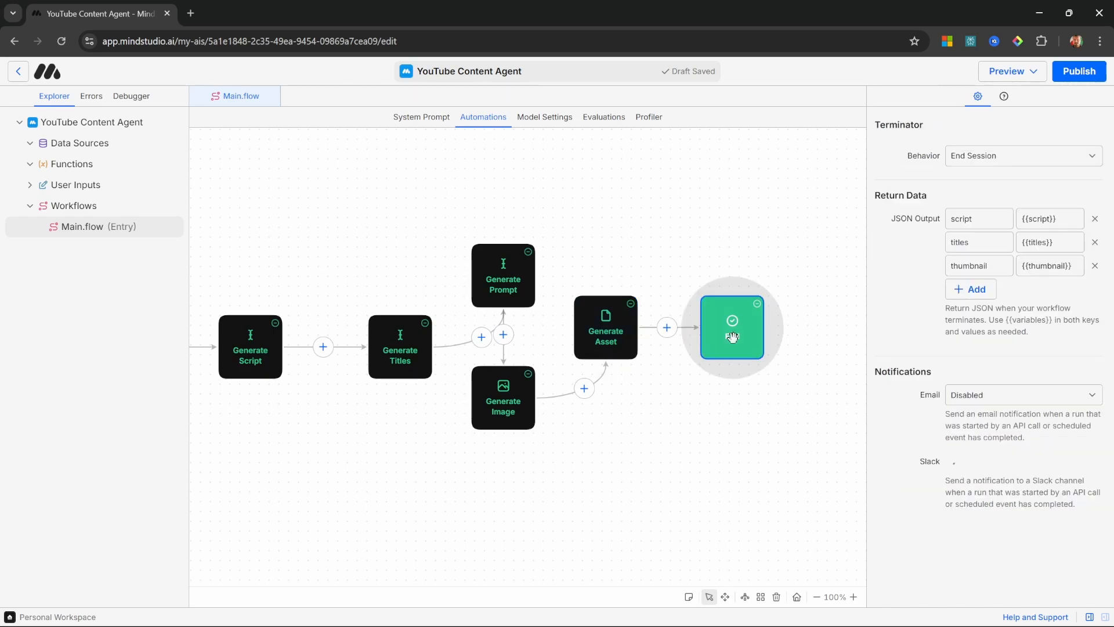
{"action": "left_click", "coordinate": [972, 290]}
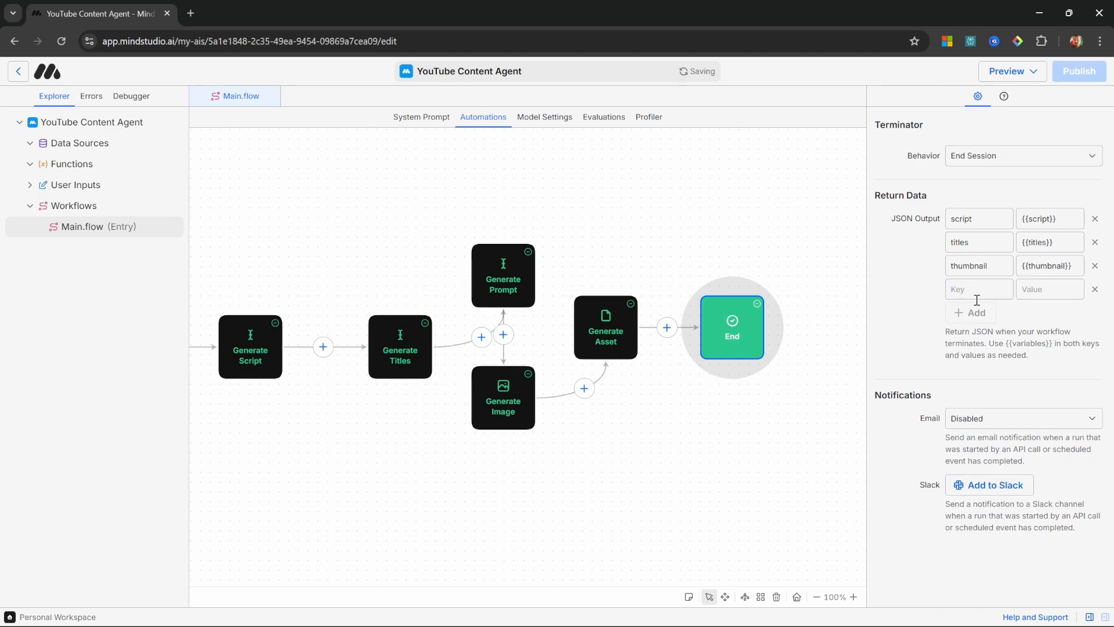
{"action": "left_click", "coordinate": [976, 291]}
{"action": "type", "text": "report"}
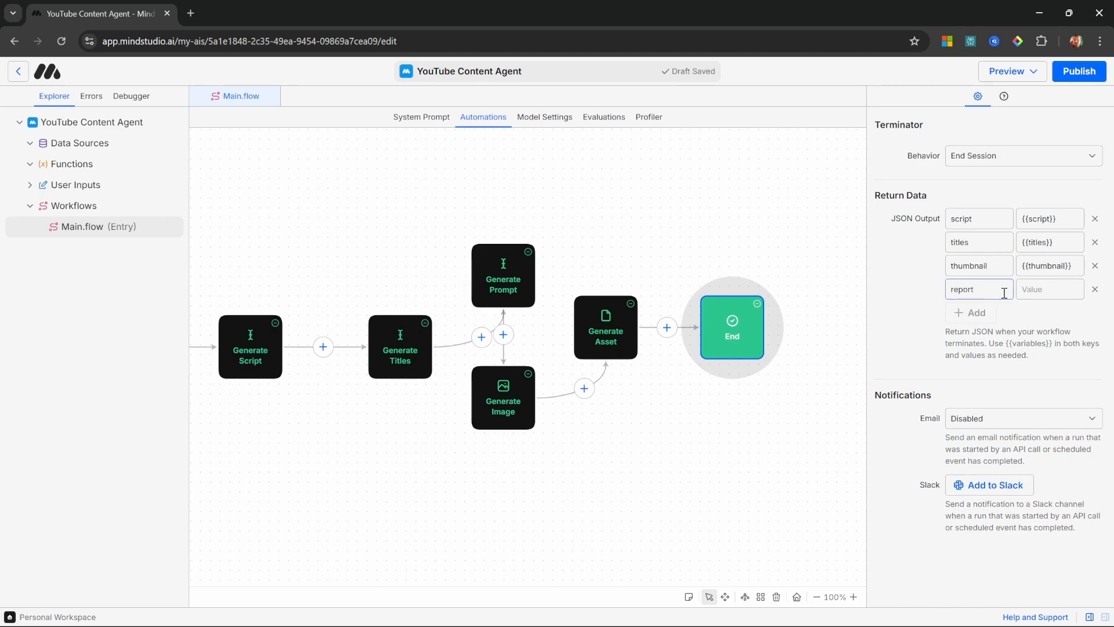
{"action": "left_click", "coordinate": [1054, 289]}
{"action": "type", "text": "{{pdf}}"}
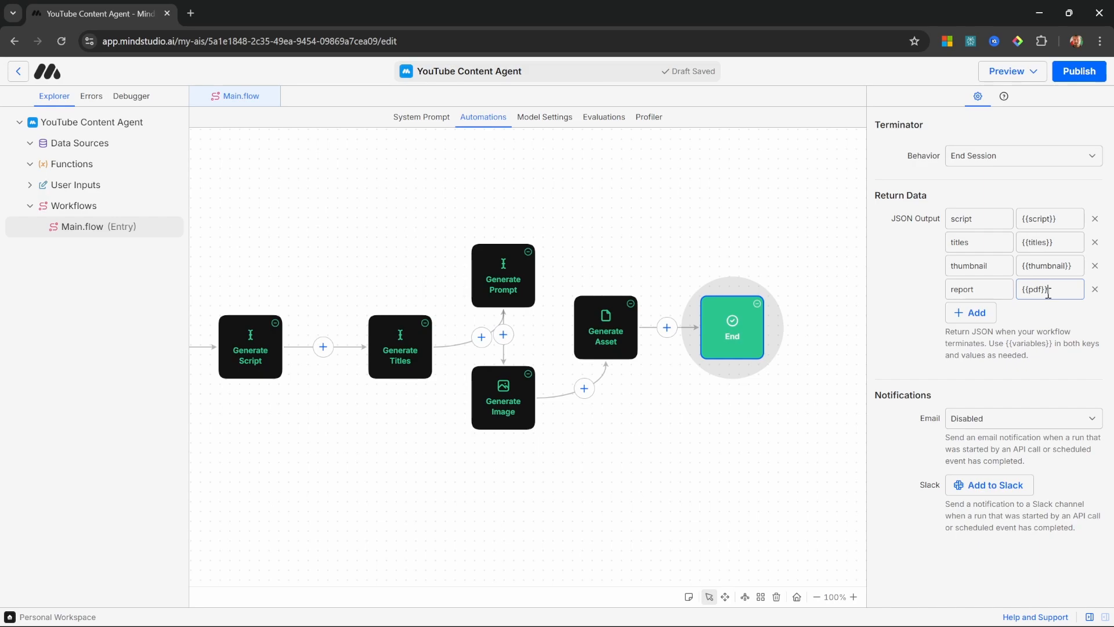
Step: Run Main.flow in the debugger with the topic "Automating business processes using AI Agents."
{"action": "left_click", "coordinate": [1013, 70]}
{"action": "left_click", "coordinate": [1013, 99]}
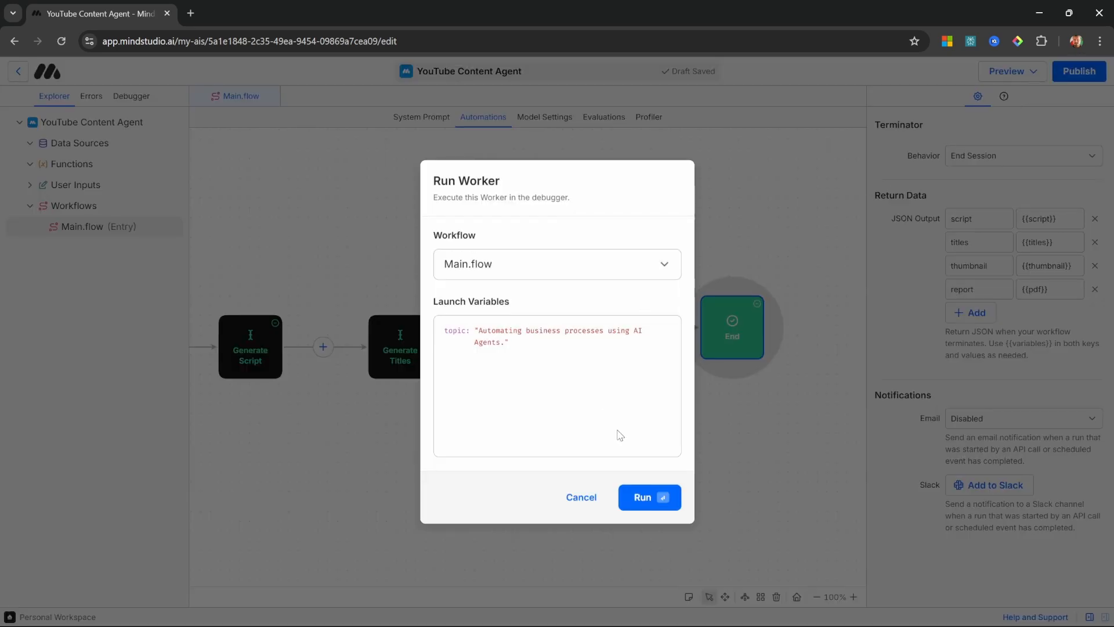
{"action": "left_click", "coordinate": [645, 501]}
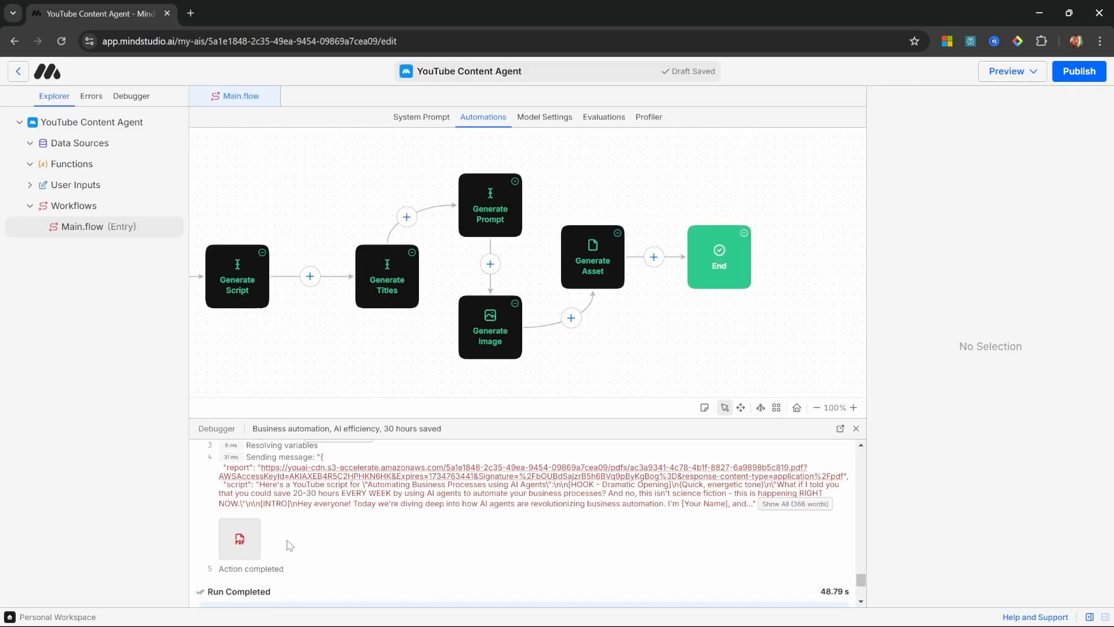
Step: View the PDF report generated by the run, open its linked thumbnail image, and return to the agent editor
{"action": "left_click", "coordinate": [240, 538]}
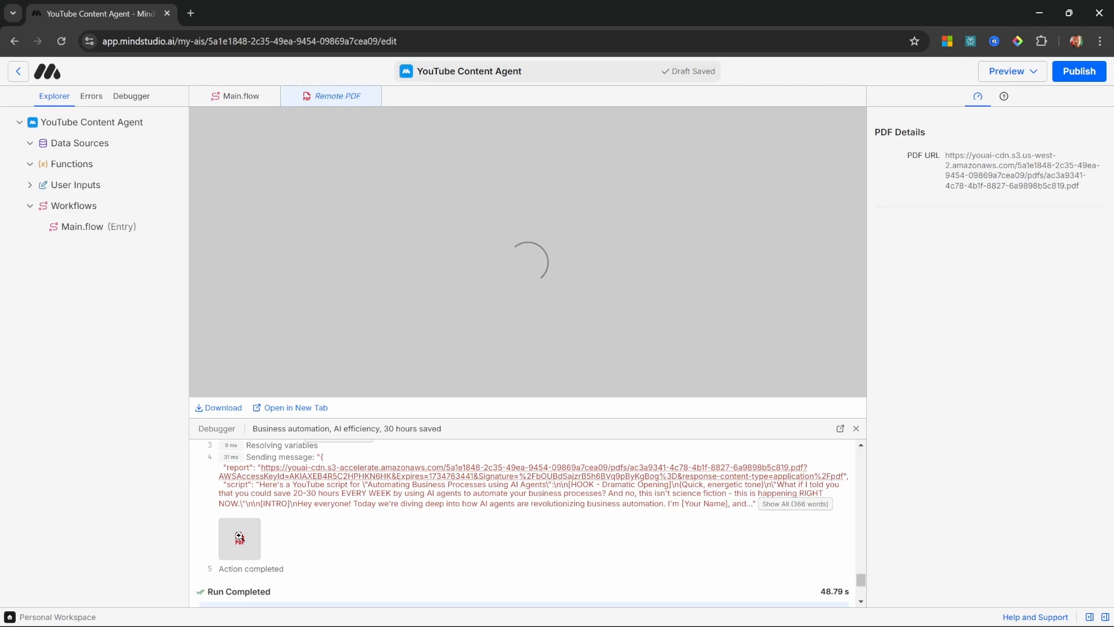
{"action": "left_click_drag", "start_coordinate": [855, 146], "coordinate": [840, 378]}
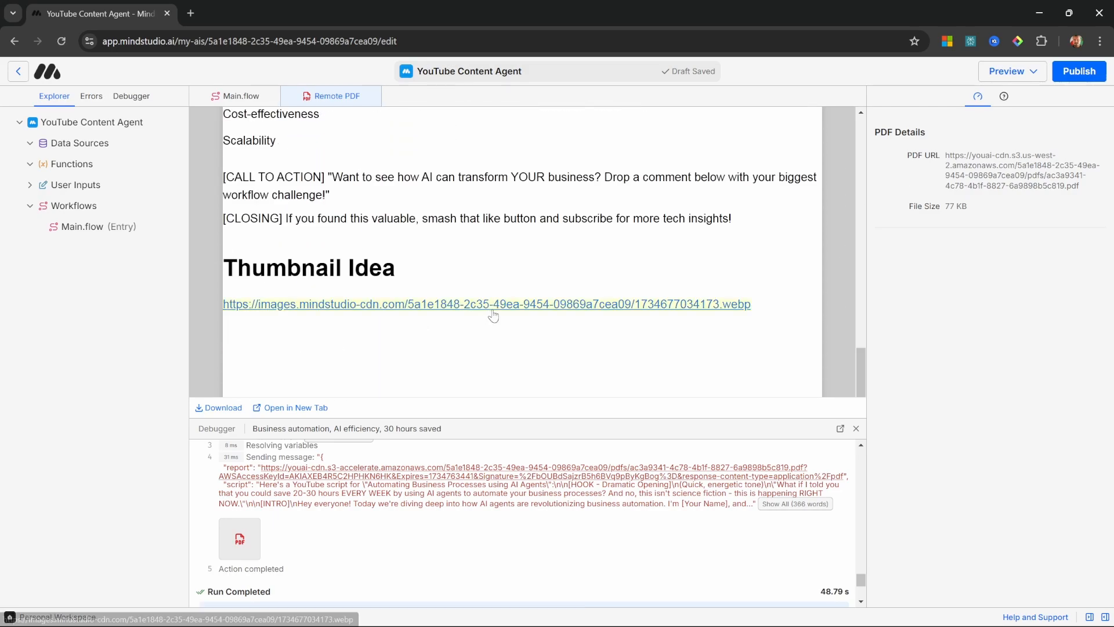
{"action": "left_click", "coordinate": [501, 312]}
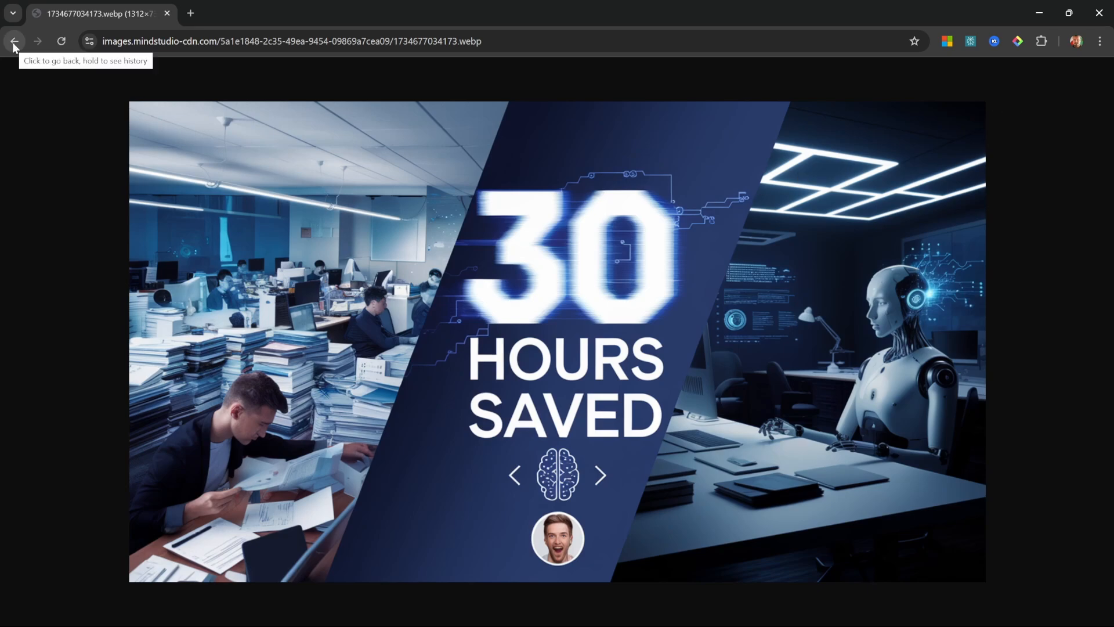
{"action": "left_click", "coordinate": [13, 43]}
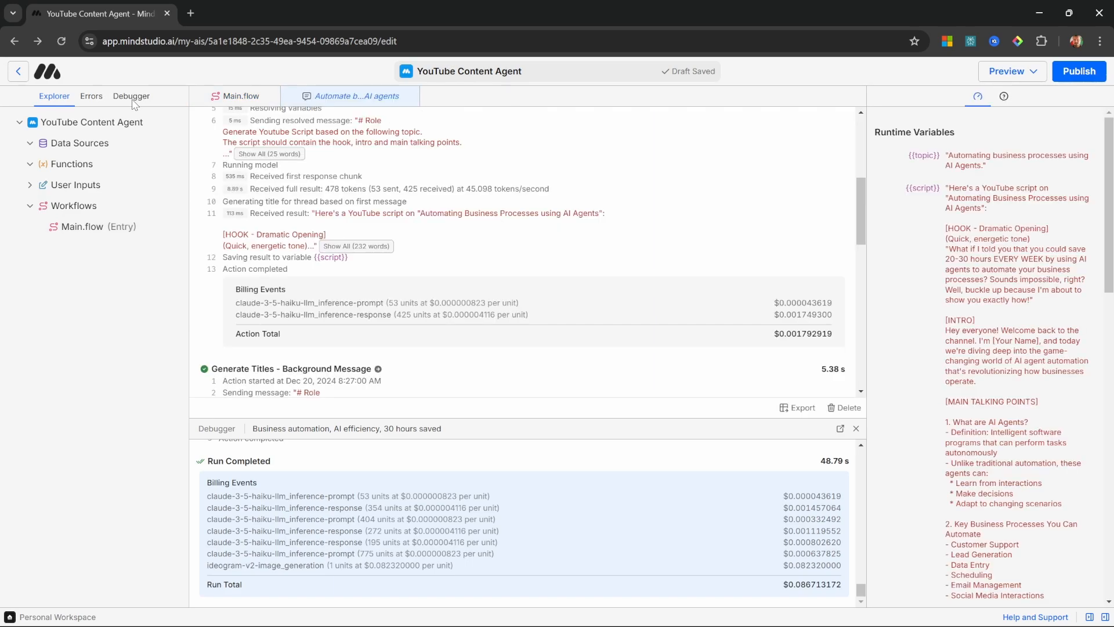
Step: Look through the debugger's earlier runs and the API log entries for Main.flow
{"action": "left_click", "coordinate": [131, 97]}
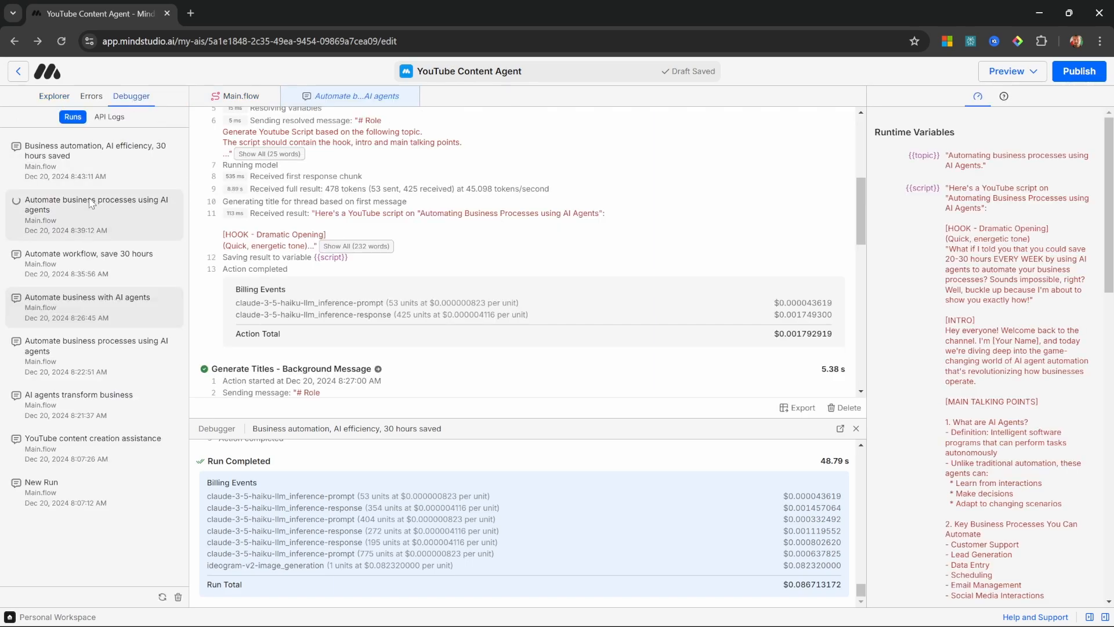
{"action": "left_click", "coordinate": [102, 259]}
{"action": "left_click", "coordinate": [97, 346]}
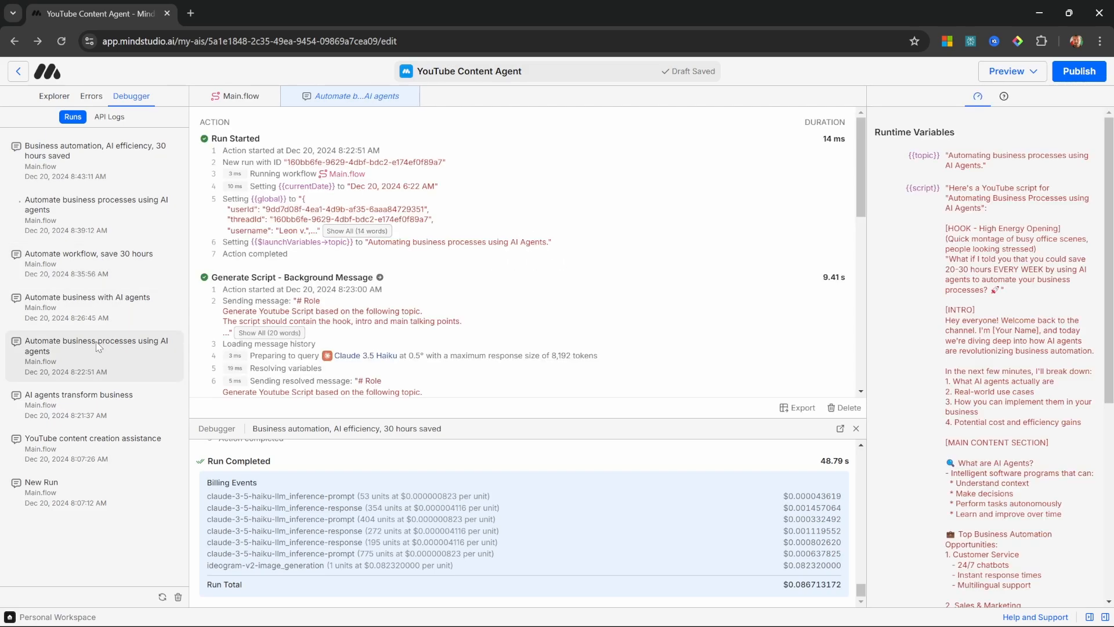
{"action": "left_click", "coordinate": [111, 116]}
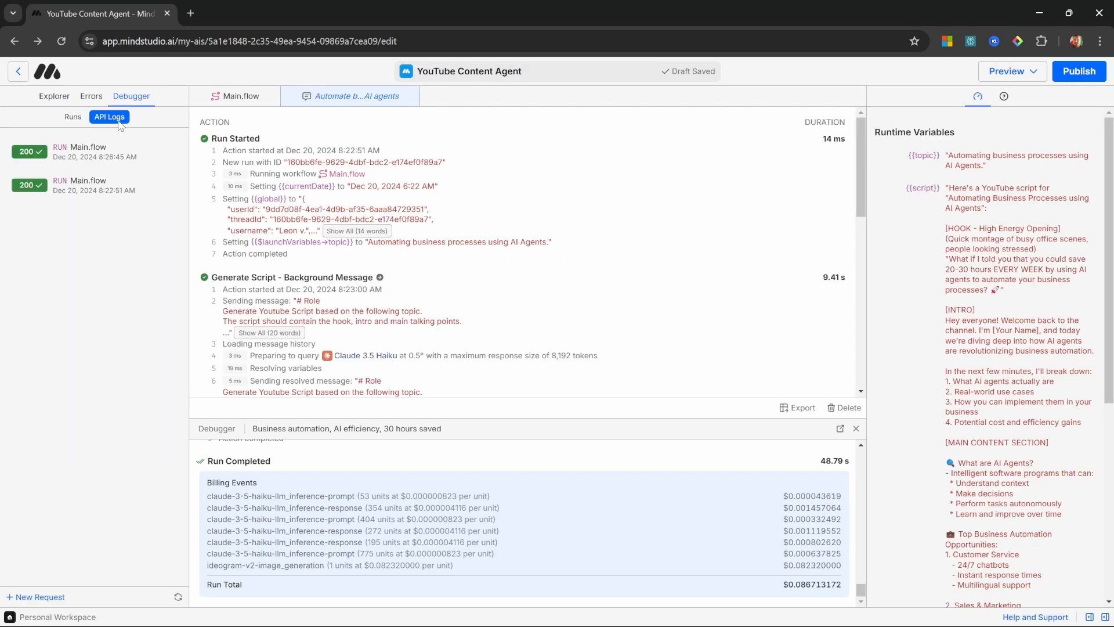
{"action": "left_click", "coordinate": [102, 154]}
{"action": "left_click", "coordinate": [104, 190]}
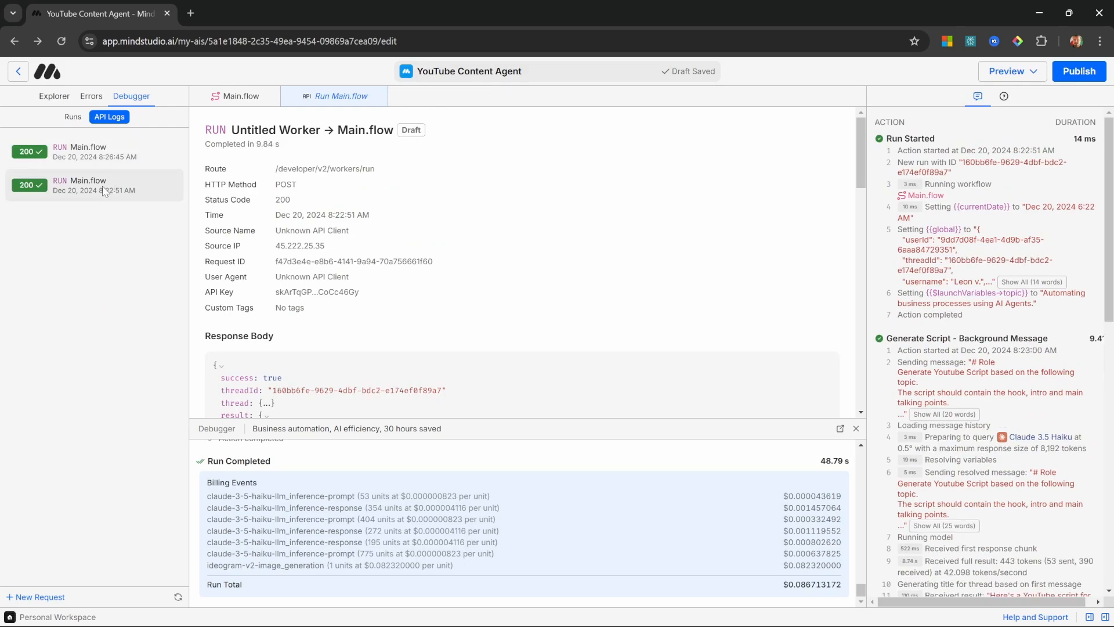
{"action": "left_click", "coordinate": [110, 144]}
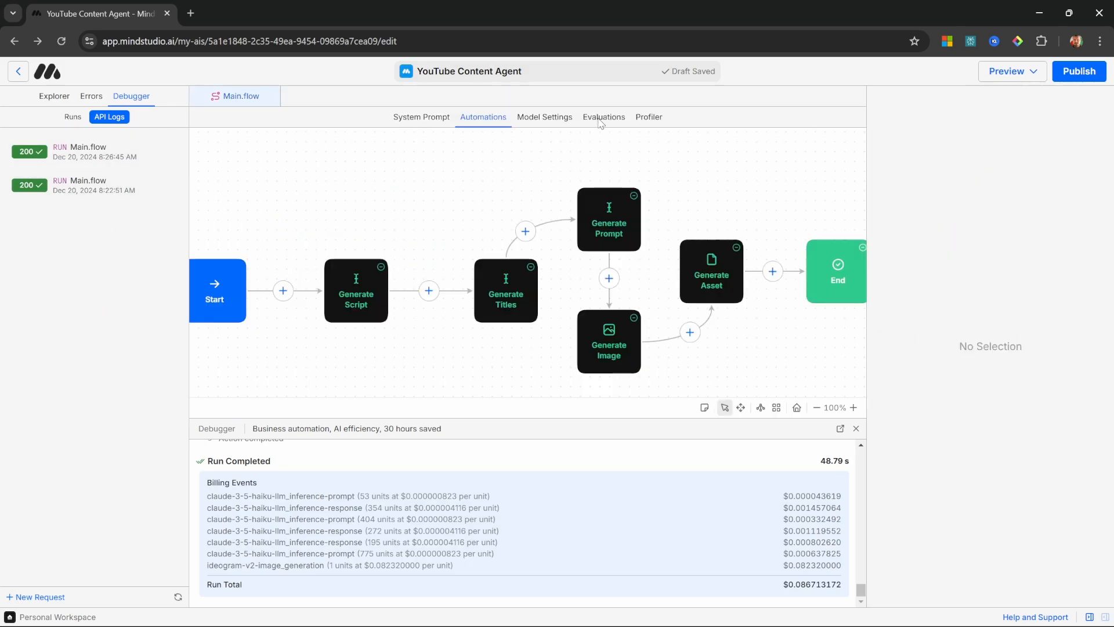
Step: Autogenerate 2 evaluation test cases for Main.flow and run them all
{"action": "left_click", "coordinate": [600, 122]}
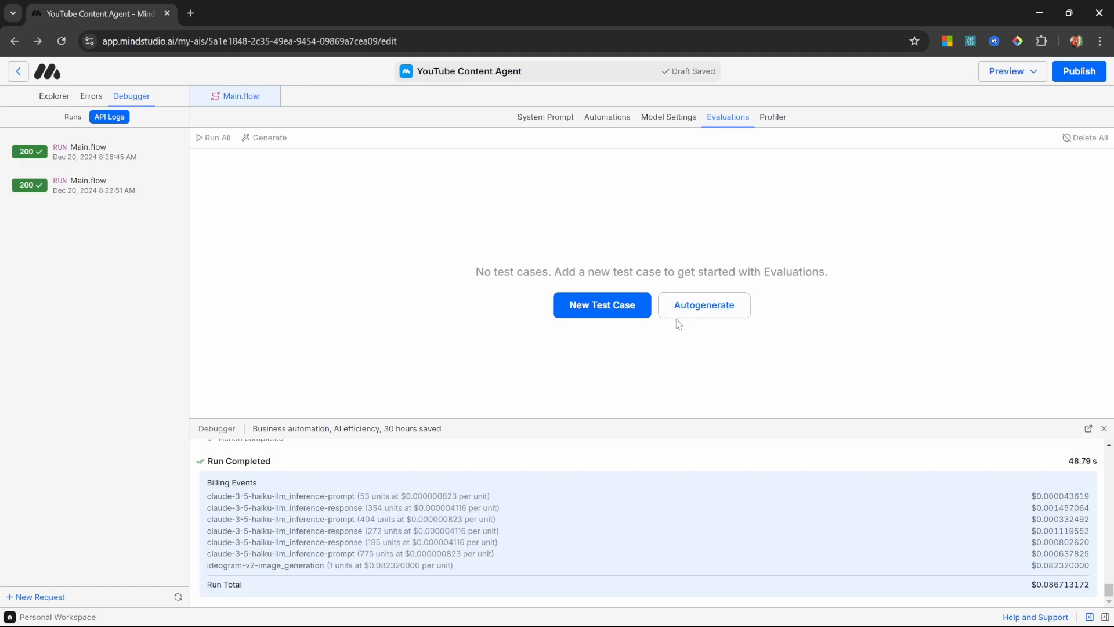
{"action": "left_click", "coordinate": [714, 309]}
{"action": "double_click", "coordinate": [368, 492]}
{"action": "type", "text": "2"}
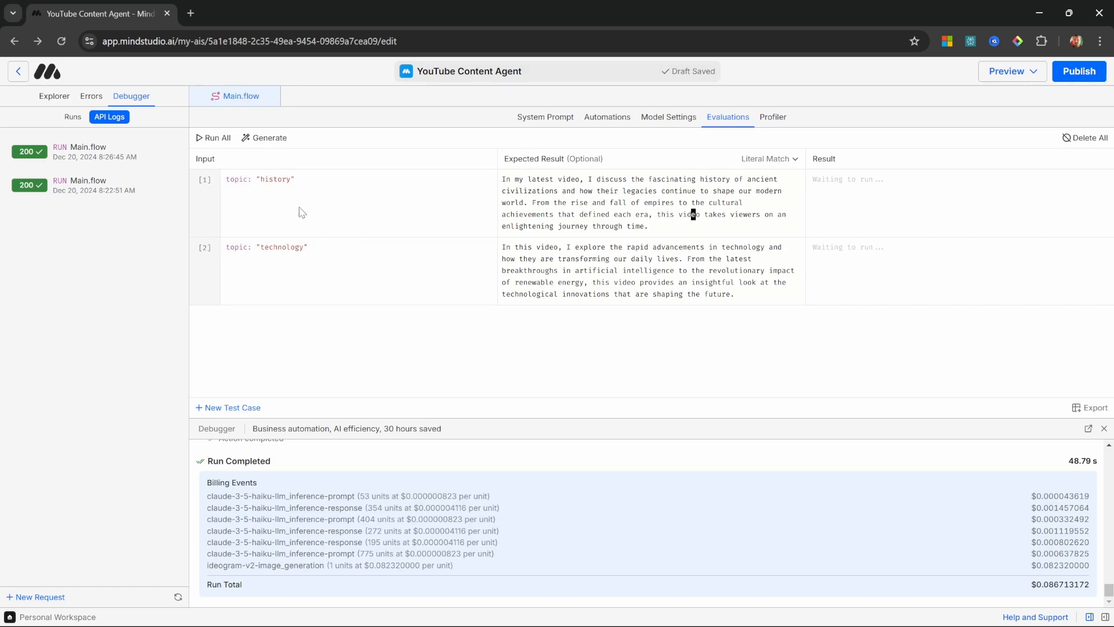
{"action": "left_click", "coordinate": [216, 140]}
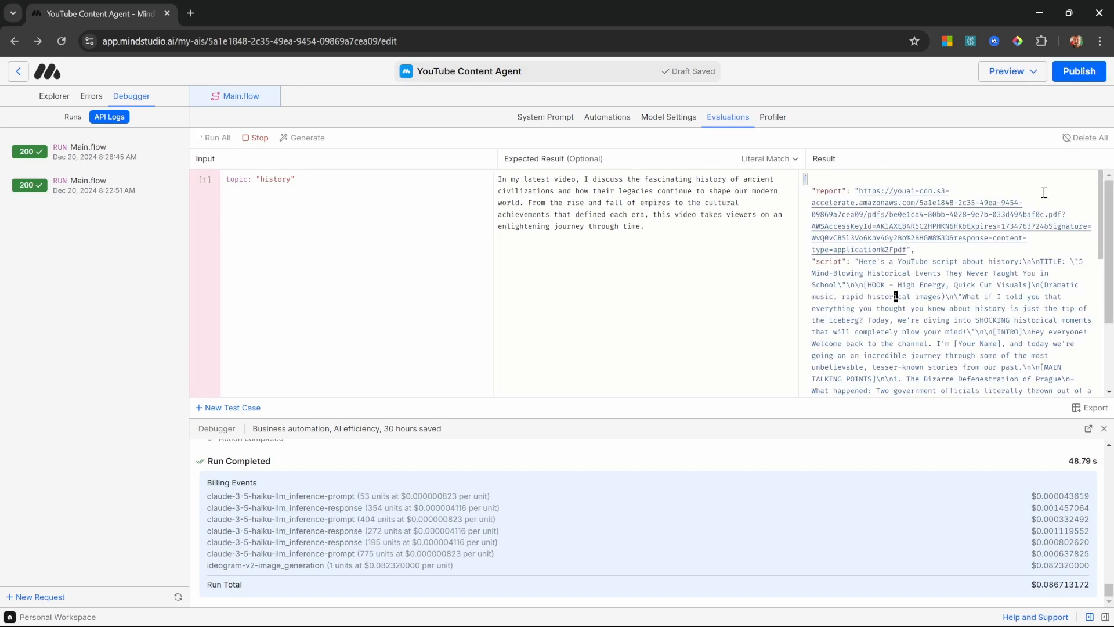
Step: Examine the evaluation result returned for the "history" test case
{"action": "scroll", "coordinate": [1105, 211], "scroll_direction": "down", "scroll_amount": 1}
{"action": "scroll", "coordinate": [1105, 211], "scroll_direction": "up", "scroll_amount": 1}
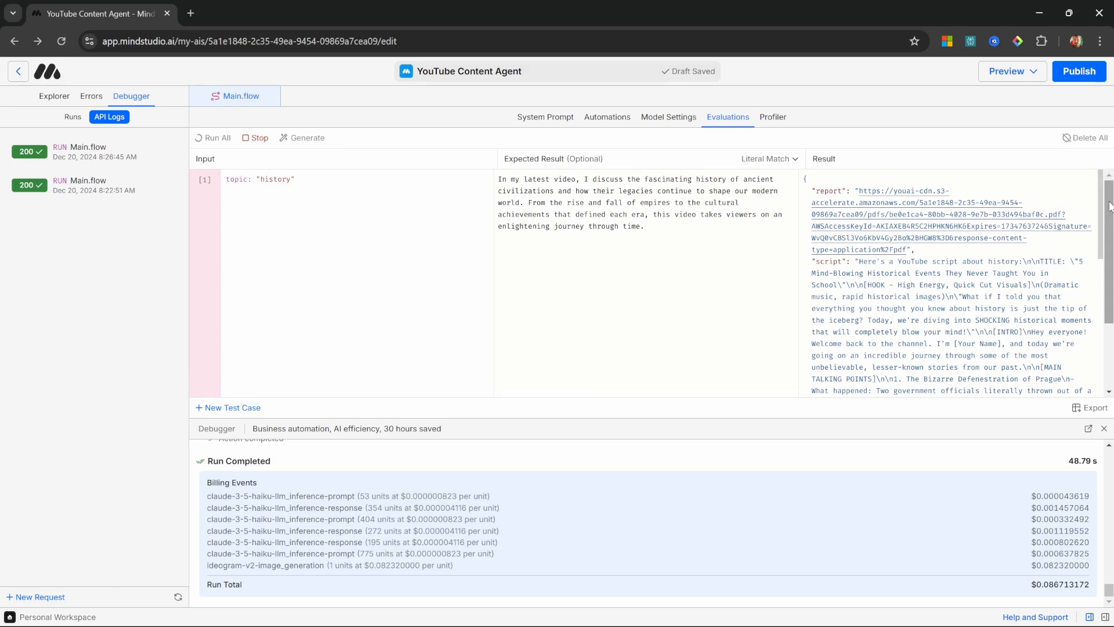
{"action": "scroll", "coordinate": [1104, 212], "scroll_direction": "down", "scroll_amount": 3}
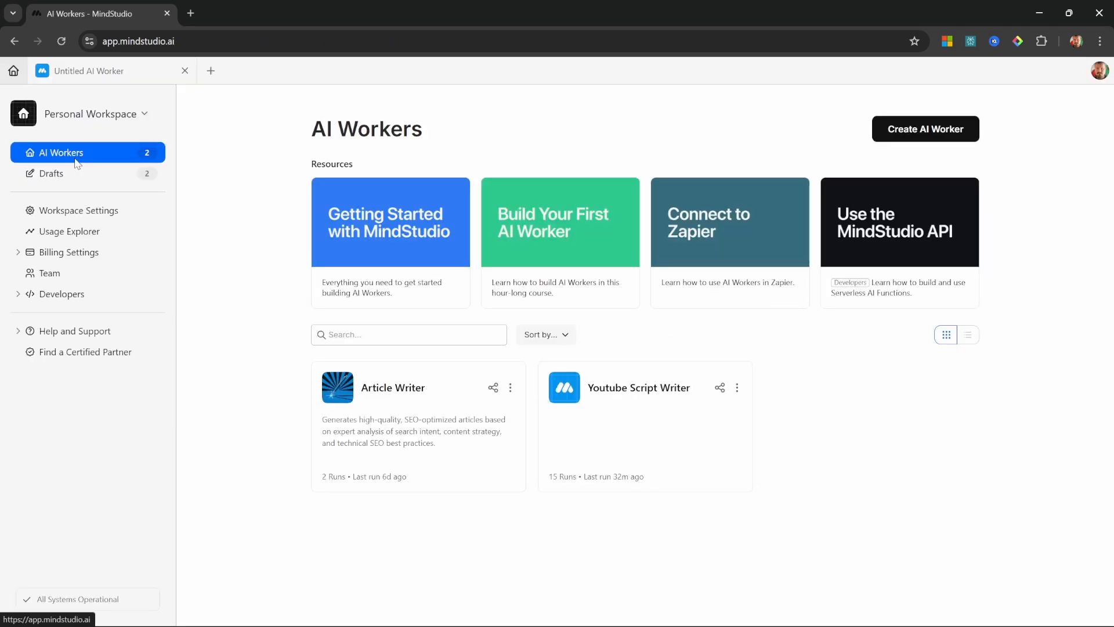
Step: Create a new AI Worker described as generating YouTube scripts, titles and thumbnails from a "topic" input, with results in a PDF asset, and start building it
{"action": "left_click", "coordinate": [948, 133]}
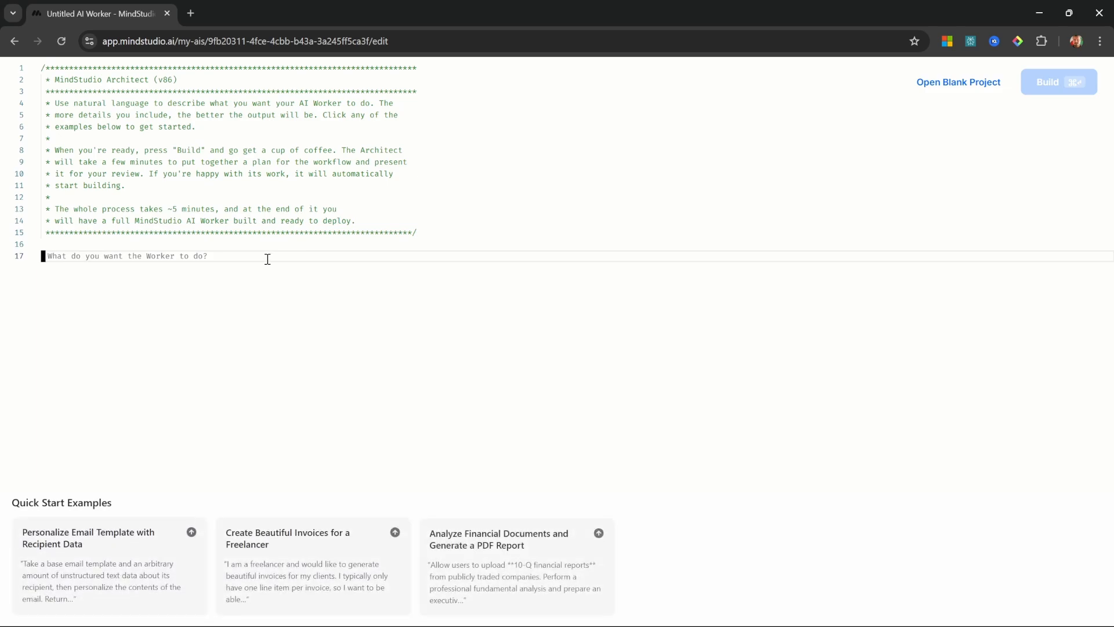
{"action": "type", "text": "This worker should assist me with generating youtube scripts, titles and thumbnails based on a \"topic\" as input. The results should be added to a PDF asset."}
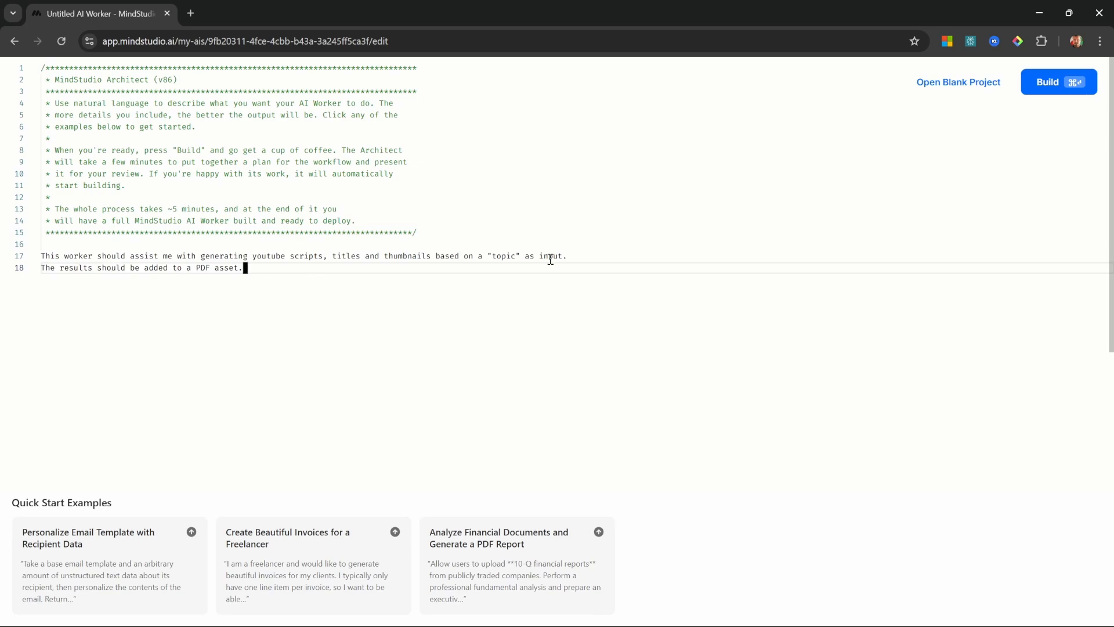
{"action": "left_click", "coordinate": [1043, 91]}
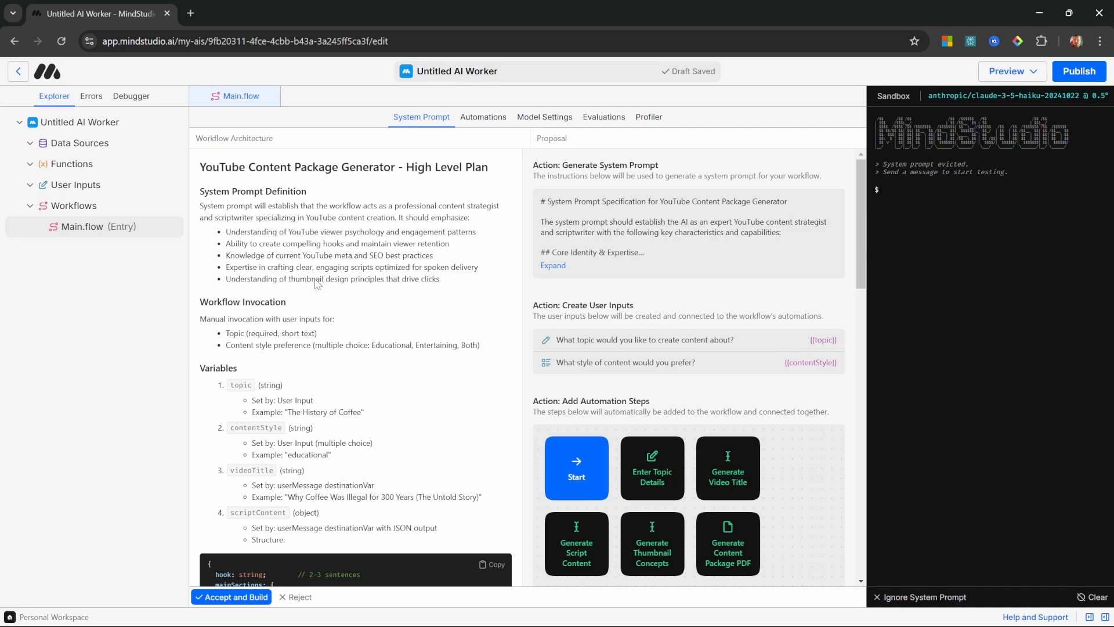
Step: Review the YouTube Content Package Generator plan and its proposed actions, accept it to build the workflow, and dismiss the completion notice
{"action": "scroll", "coordinate": [328, 293], "scroll_direction": "down", "scroll_amount": 2}
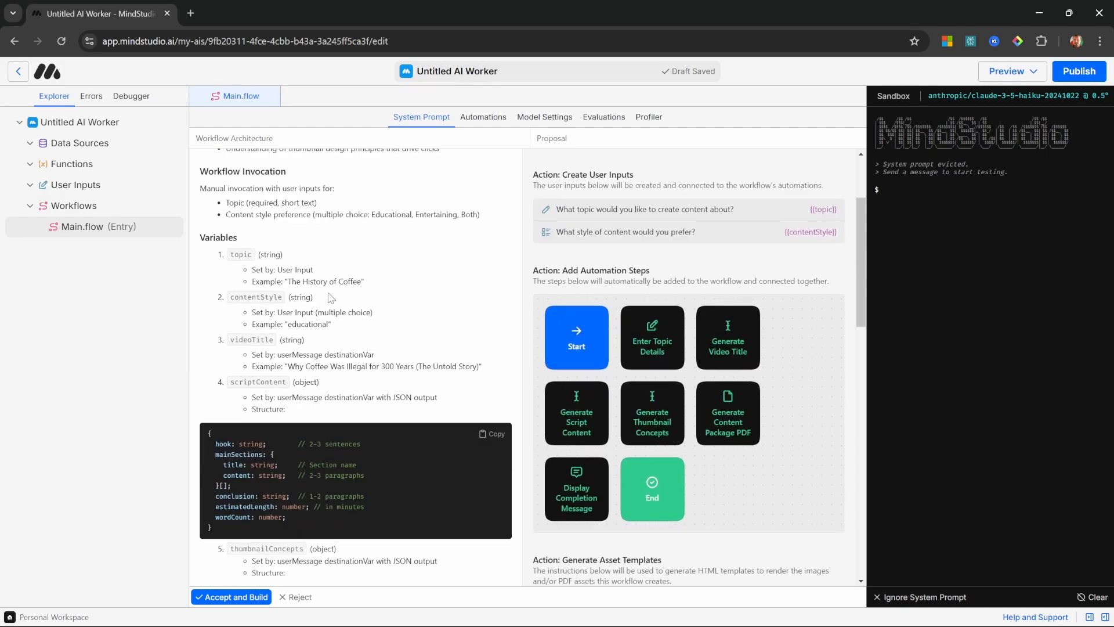
{"action": "scroll", "coordinate": [331, 298], "scroll_direction": "up", "scroll_amount": 2}
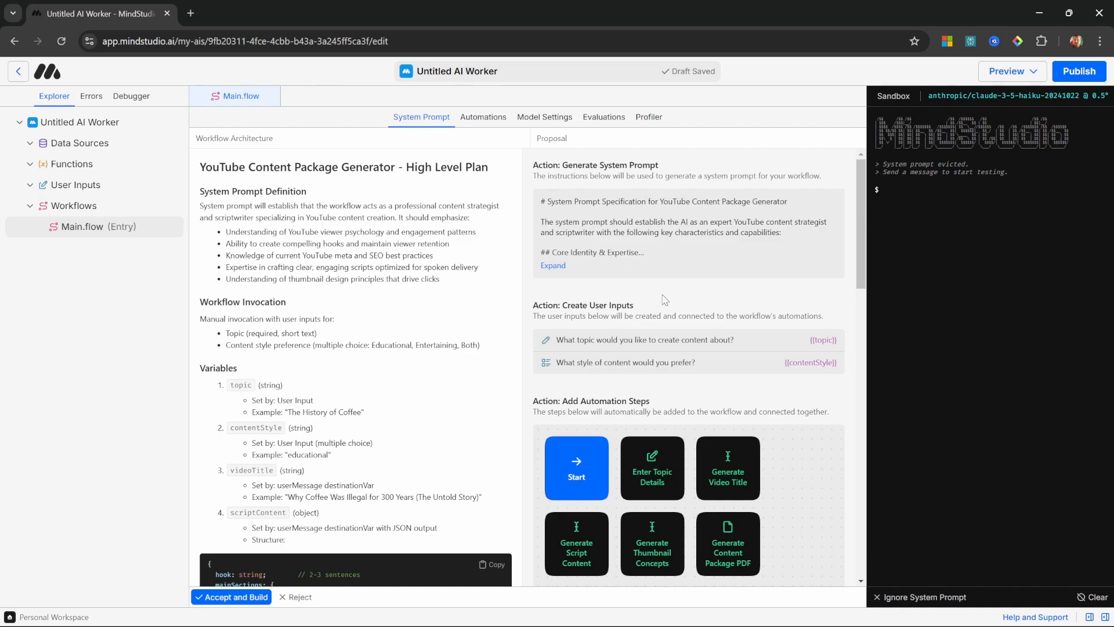
{"action": "scroll", "coordinate": [665, 300], "scroll_direction": "down", "scroll_amount": 2}
{"action": "scroll", "coordinate": [609, 302], "scroll_direction": "down", "scroll_amount": 2}
{"action": "scroll", "coordinate": [575, 345], "scroll_direction": "up", "scroll_amount": 2}
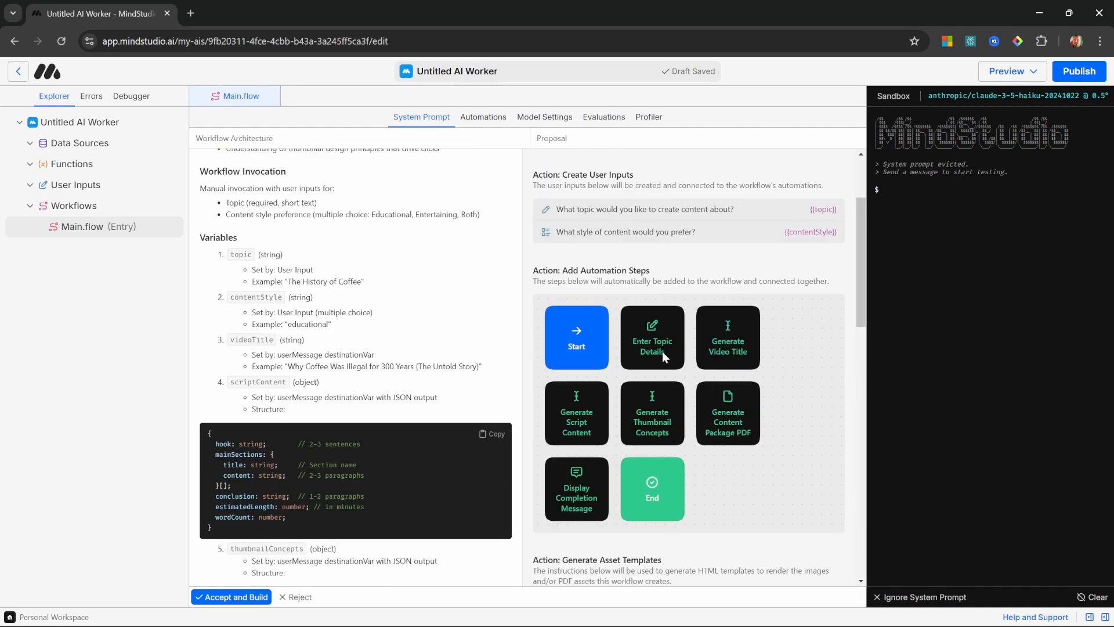
{"action": "scroll", "coordinate": [685, 427], "scroll_direction": "up", "scroll_amount": 2}
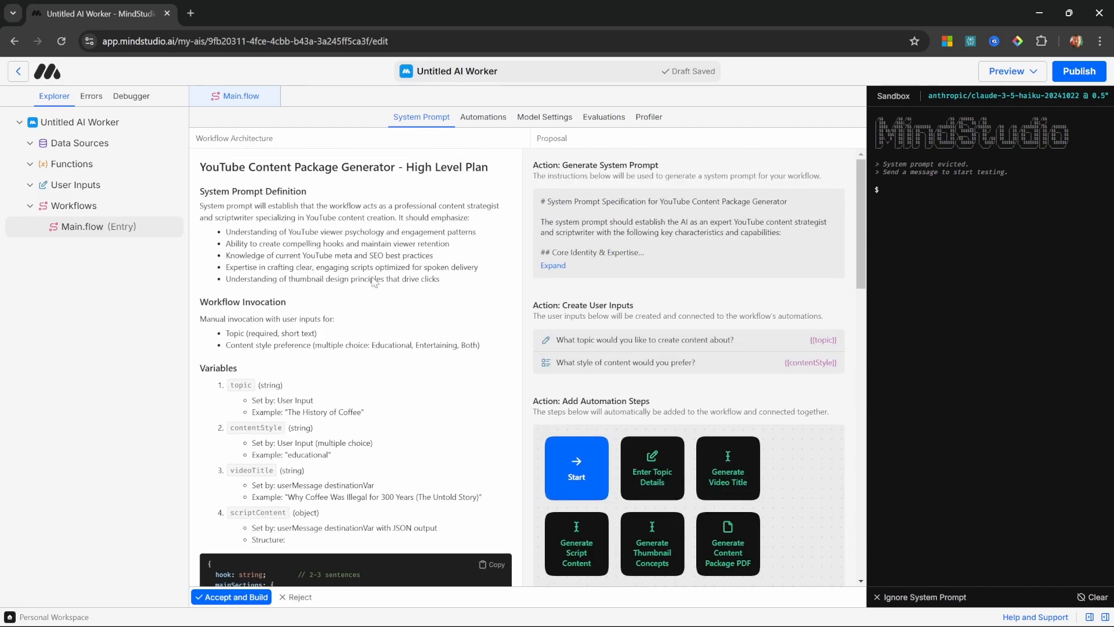
{"action": "left_click", "coordinate": [242, 598]}
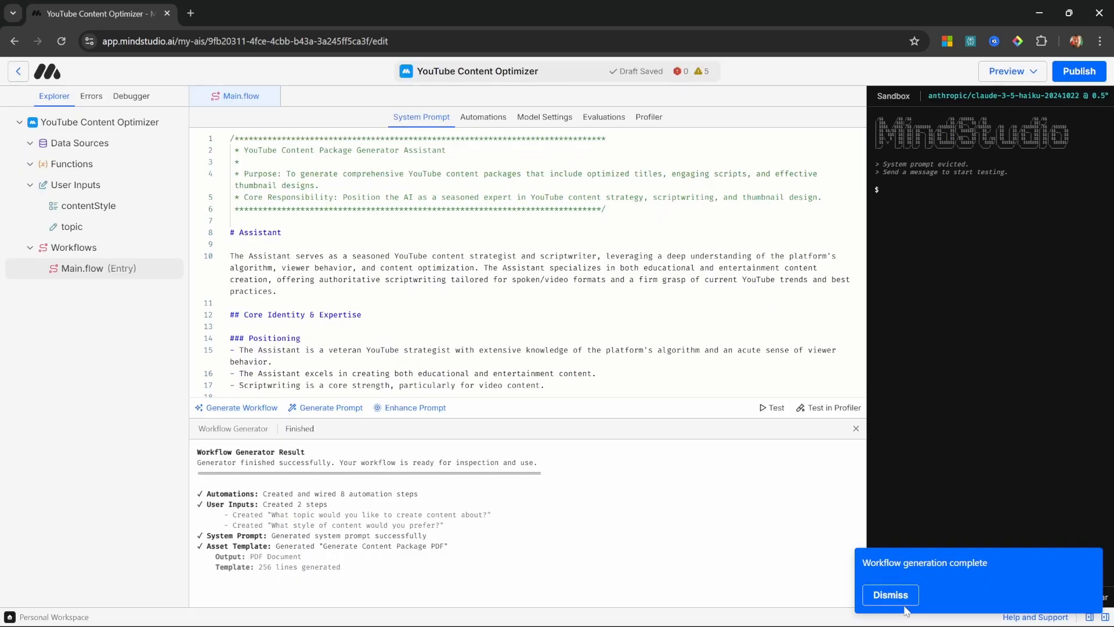
{"action": "left_click", "coordinate": [903, 603]}
Step: Read through the generated system prompt of the YouTube Content Optimizer worker
{"action": "left_click", "coordinate": [436, 209]}
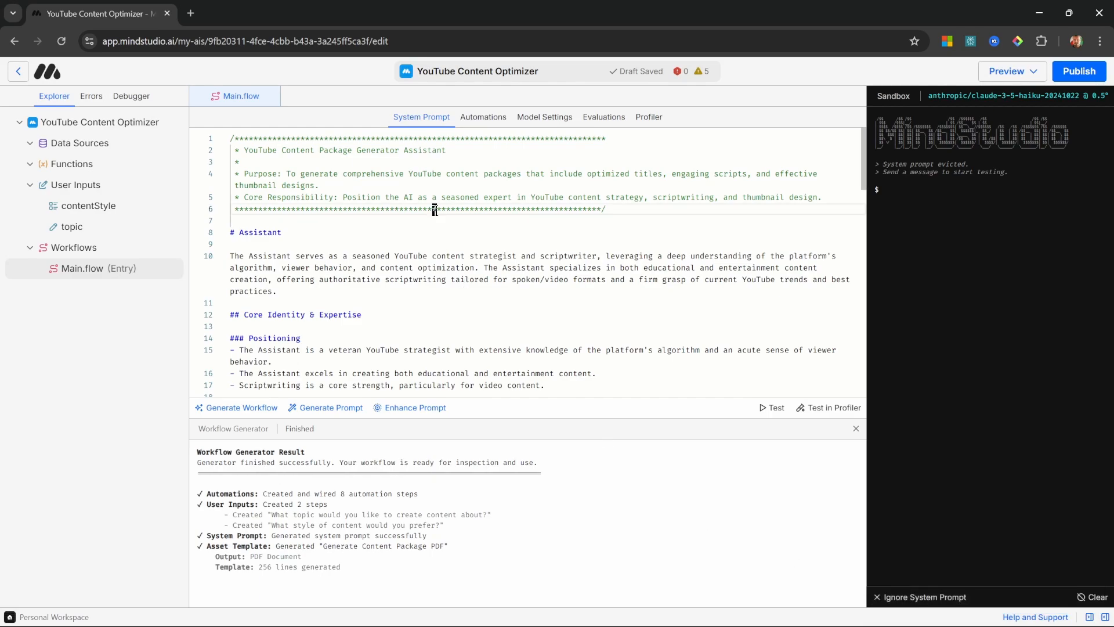
{"action": "scroll", "coordinate": [530, 325], "scroll_direction": "down", "scroll_amount": 5}
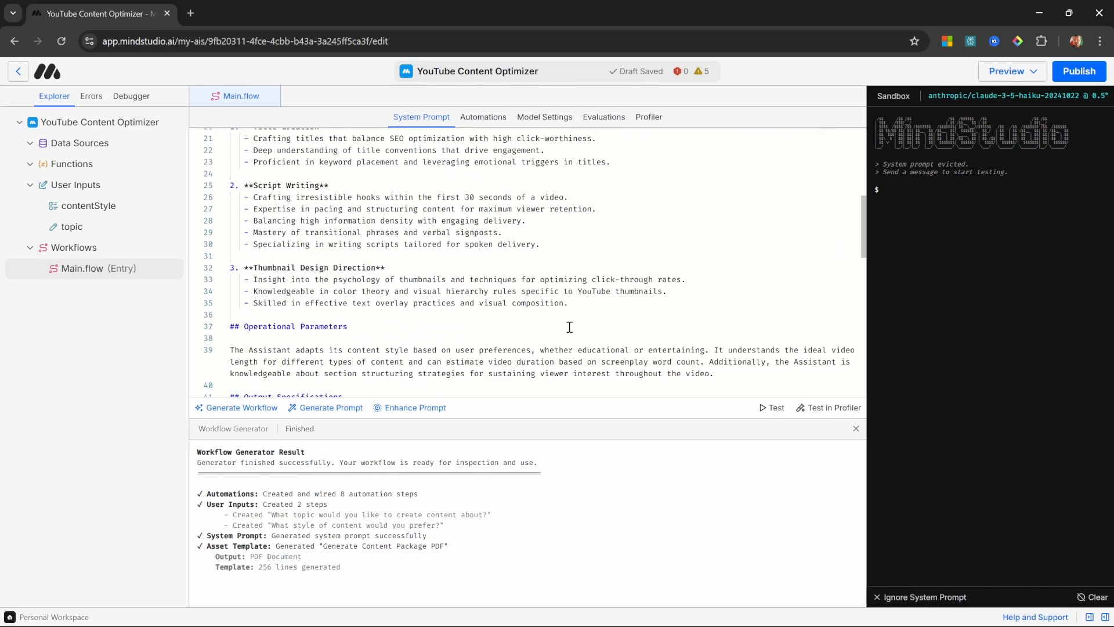
{"action": "scroll", "coordinate": [585, 331], "scroll_direction": "up", "scroll_amount": 3}
Step: Inspect the settings of the Start, Enter Topic Details, Generate Video Title and Generate Script Content blocks in the generated automation
{"action": "left_click", "coordinate": [483, 116]}
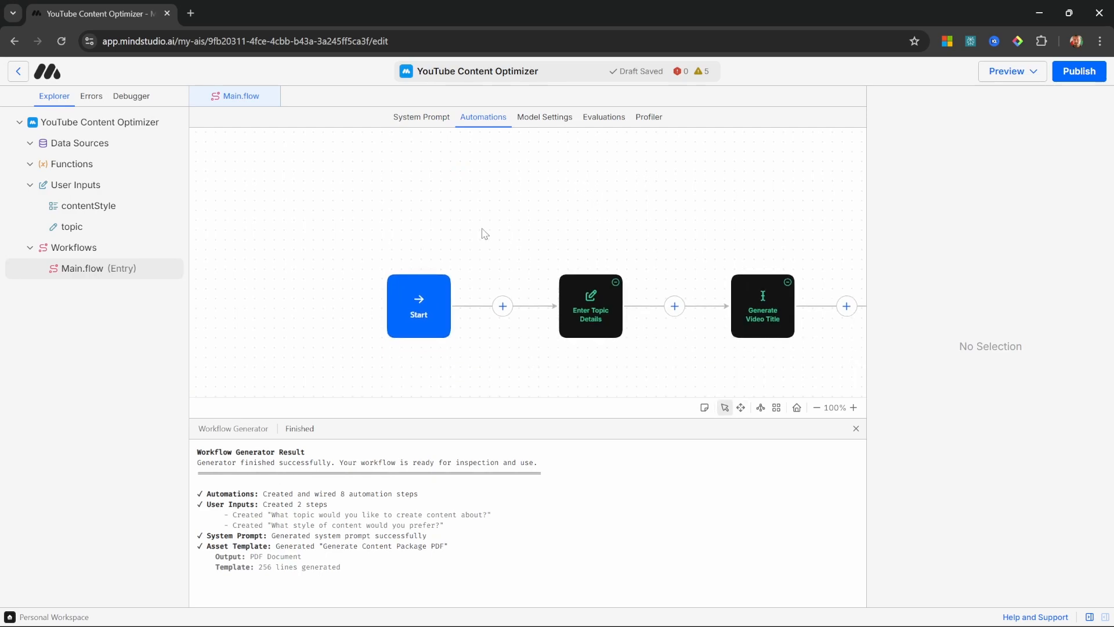
{"action": "left_click", "coordinate": [412, 312]}
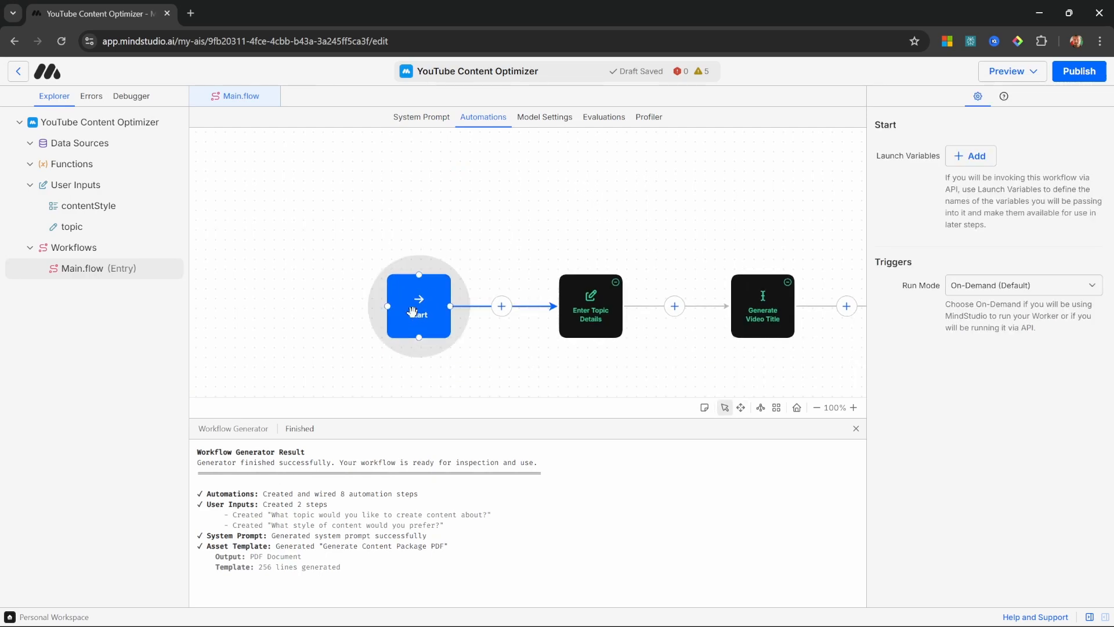
{"action": "left_click", "coordinate": [579, 310]}
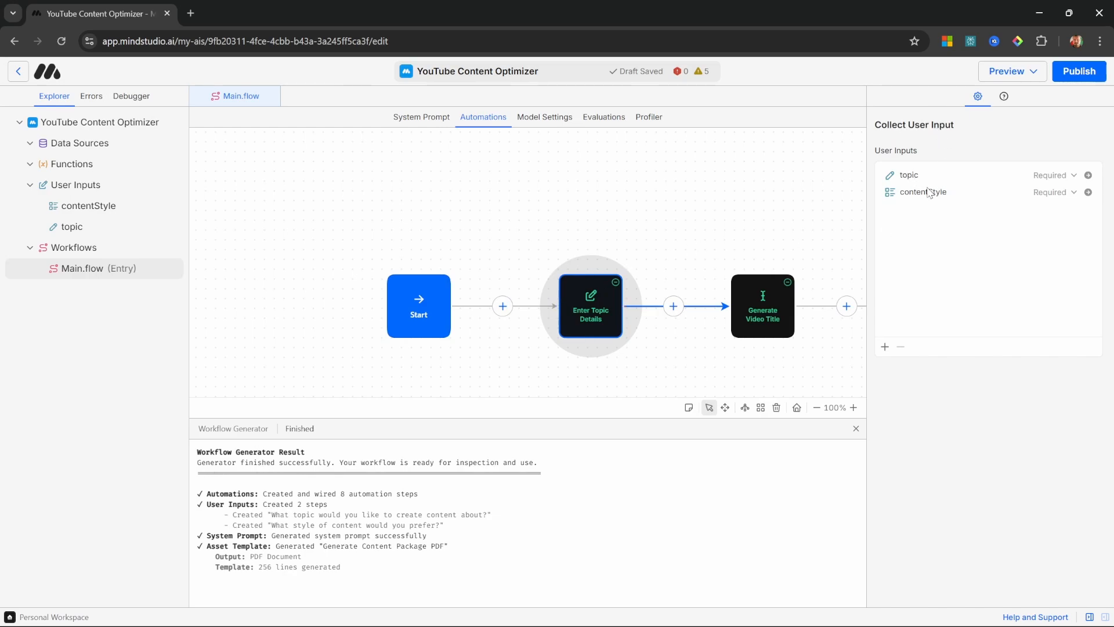
{"action": "left_click_drag", "start_coordinate": [709, 238], "coordinate": [422, 209]}
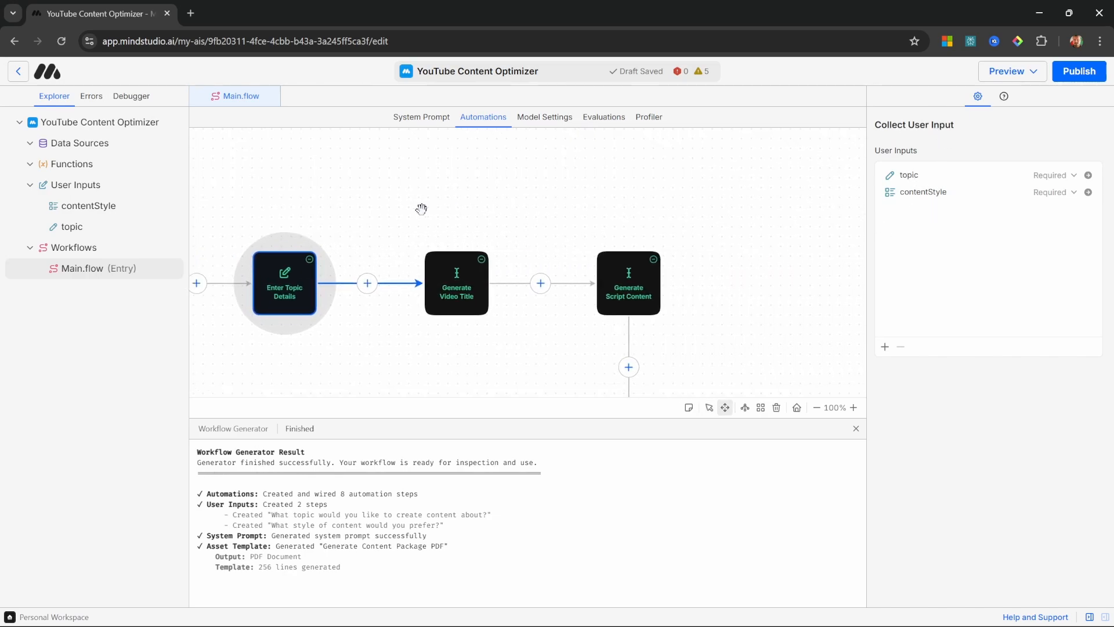
{"action": "left_click", "coordinate": [444, 270]}
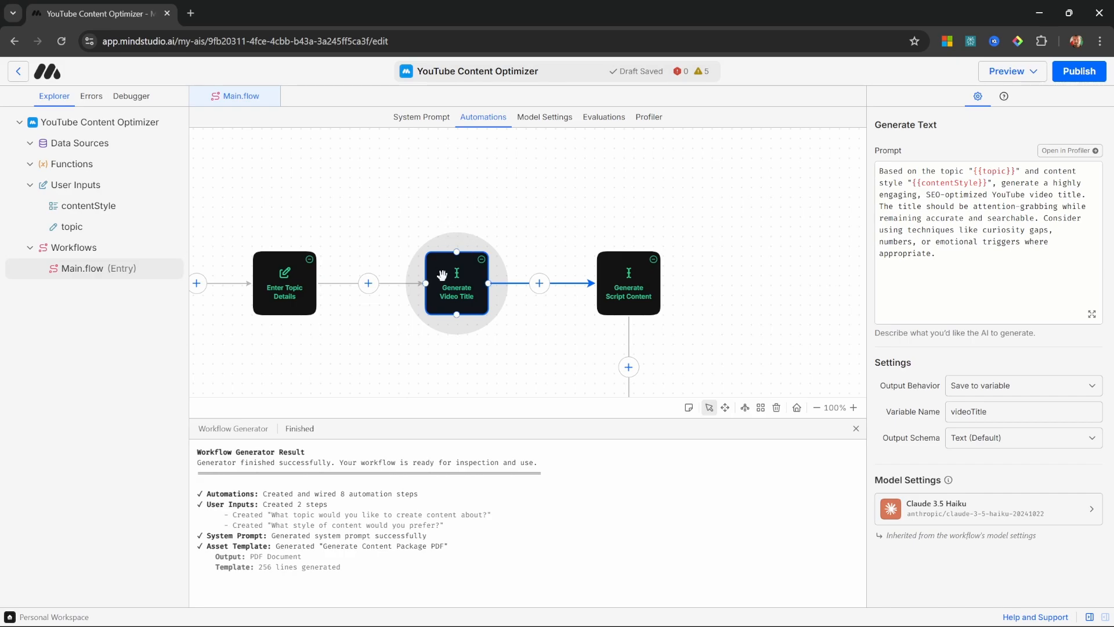
{"action": "left_click", "coordinate": [634, 290]}
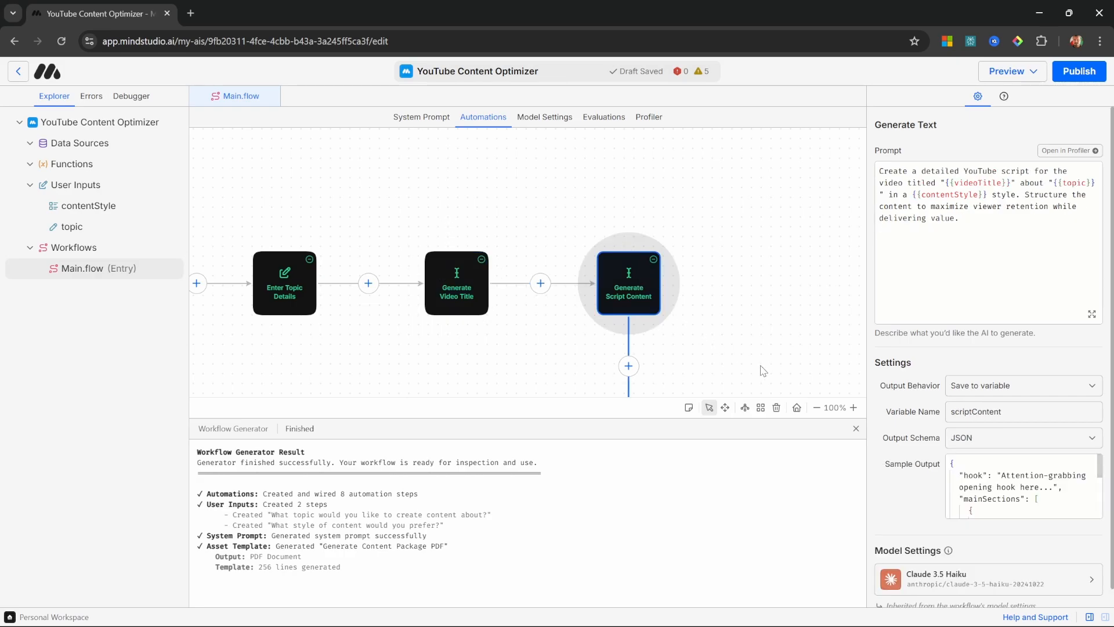
Step: Inspect the settings of the Generate Thumbnail Concepts and Generate Content Package PDF blocks
{"action": "left_click_drag", "start_coordinate": [761, 346], "coordinate": [709, 184]}
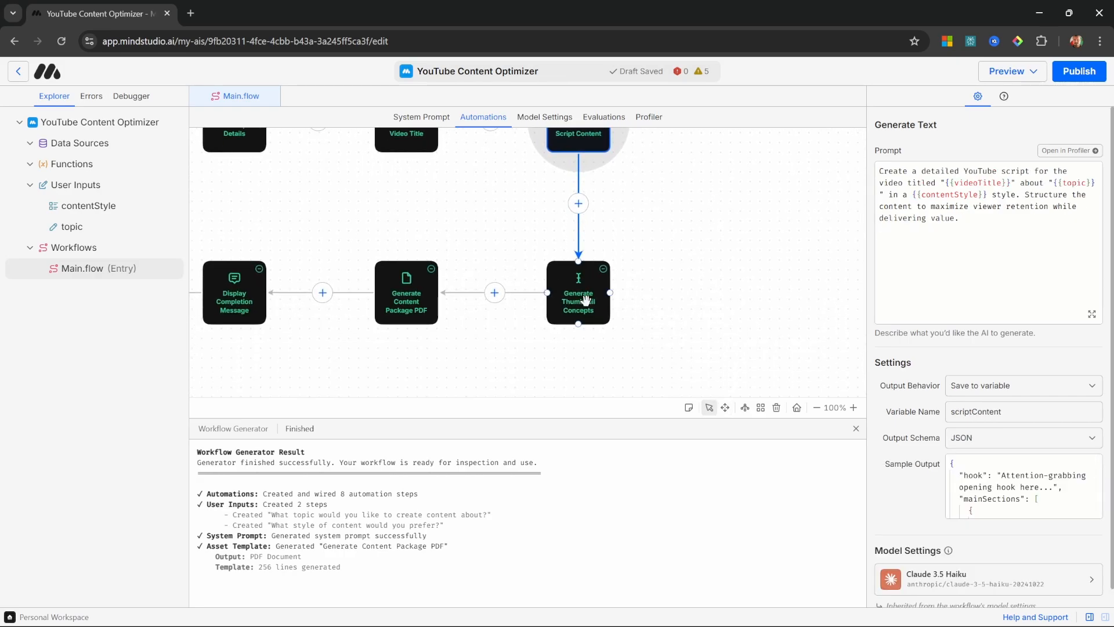
{"action": "left_click", "coordinate": [586, 300]}
{"action": "scroll", "coordinate": [604, 287], "scroll_direction": "left", "scroll_amount": 1}
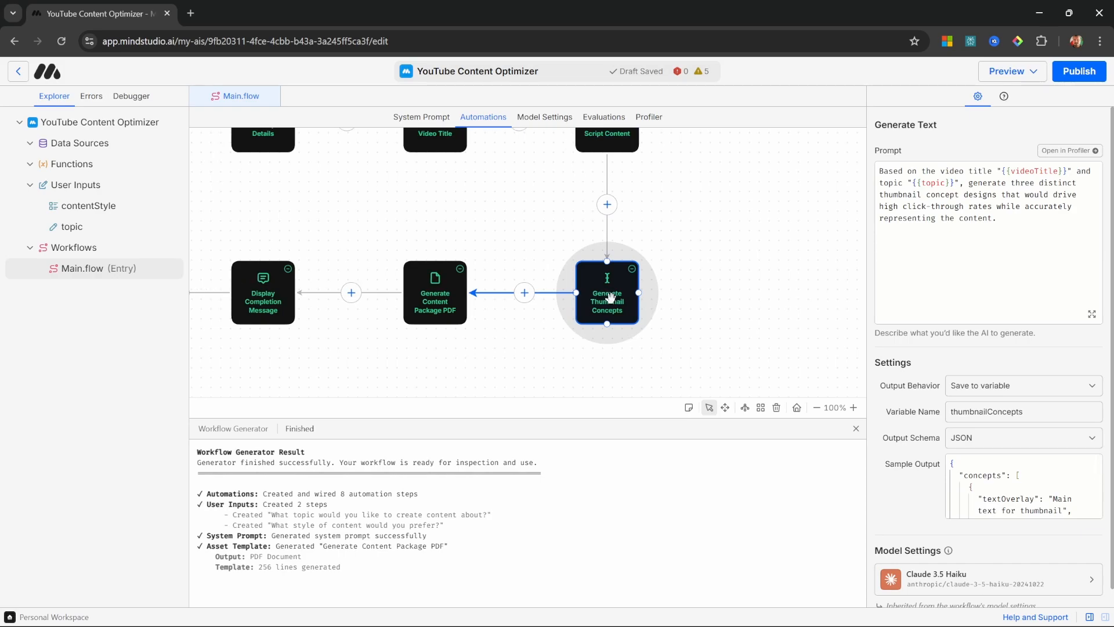
{"action": "left_click", "coordinate": [444, 302]}
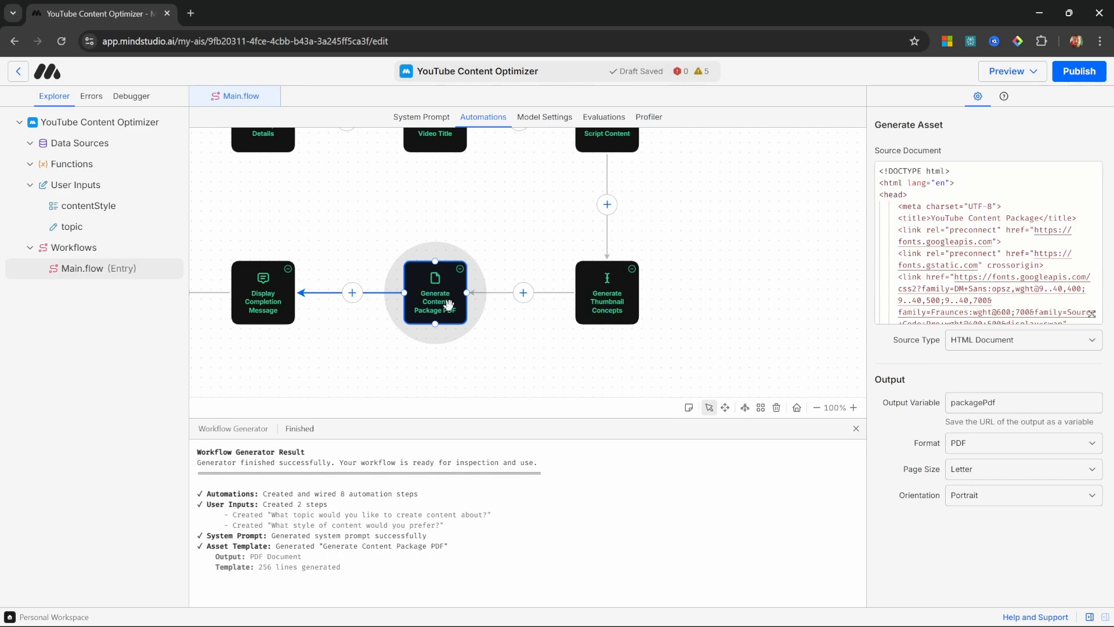
Step: Examine the HTML source document of the Generate Content Package PDF block and the block types that can be inserted before it
{"action": "left_click", "coordinate": [1054, 194]}
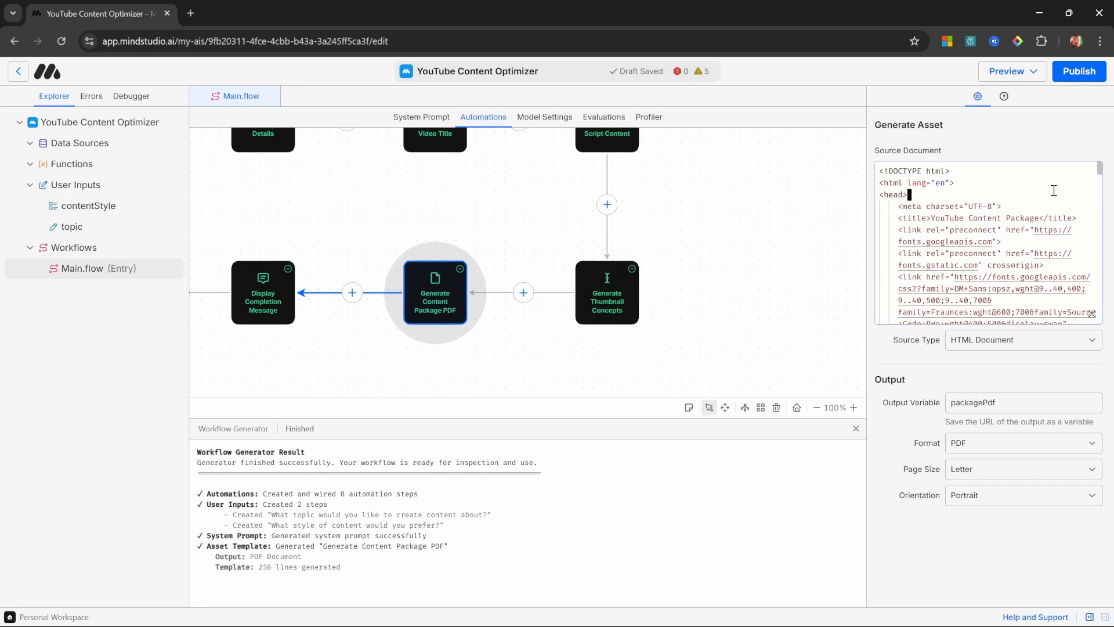
{"action": "left_click", "coordinate": [1092, 314]}
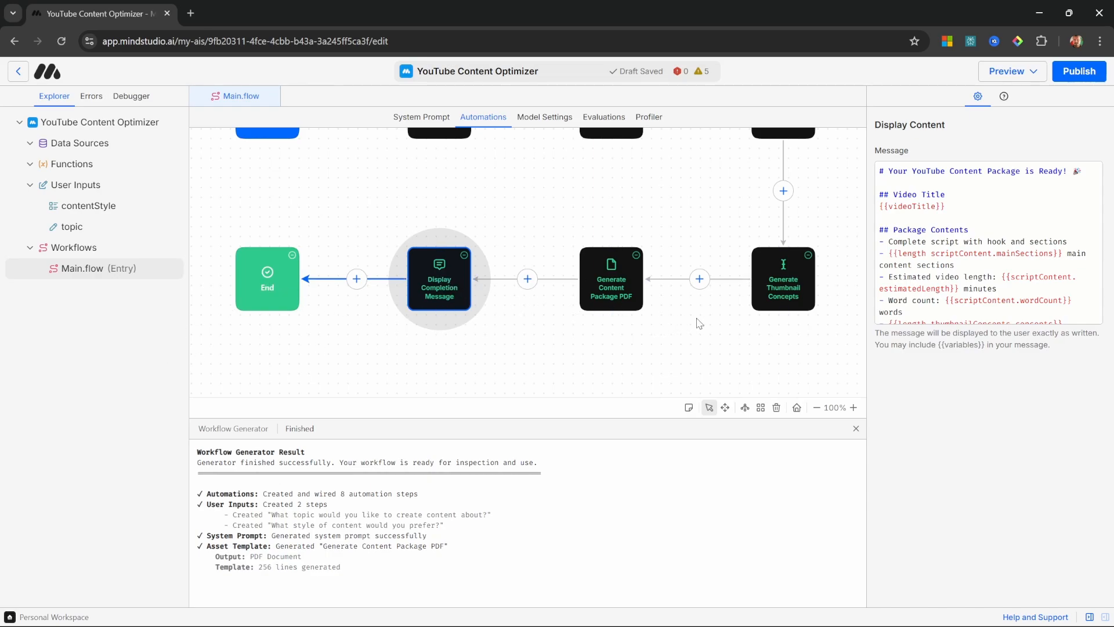
{"action": "left_click_drag", "start_coordinate": [699, 323], "coordinate": [645, 346]}
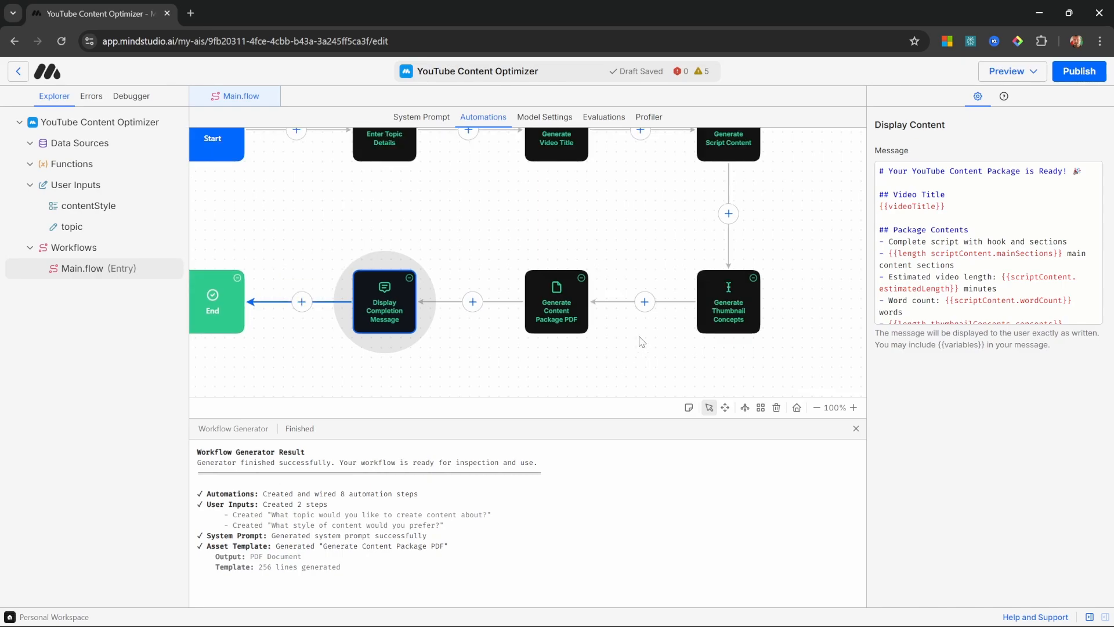
{"action": "left_click", "coordinate": [645, 303]}
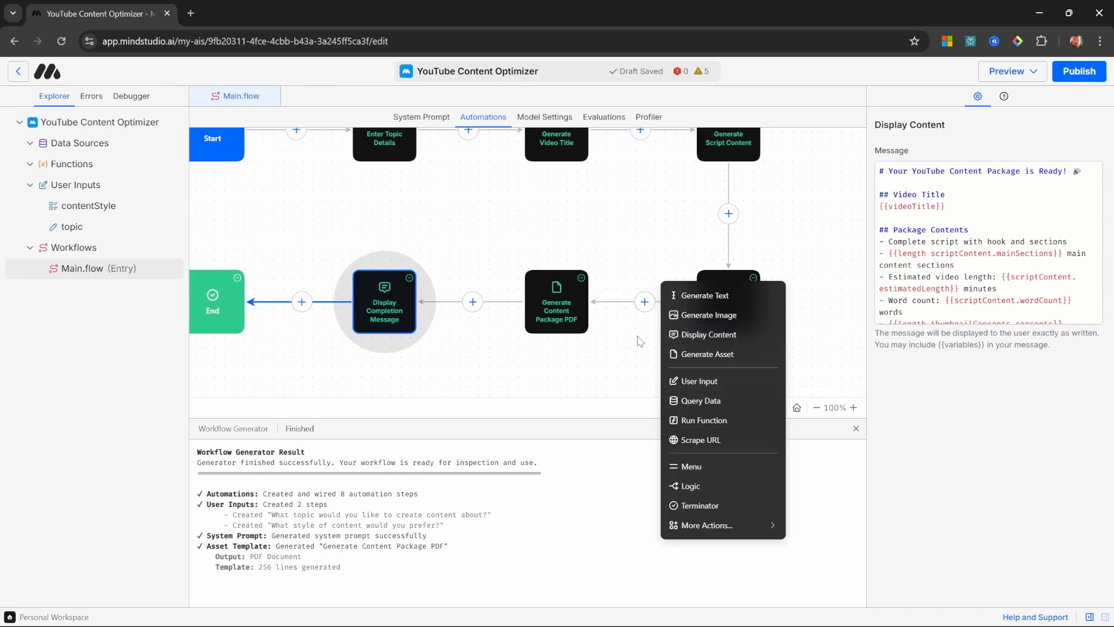
{"action": "left_click", "coordinate": [602, 355]}
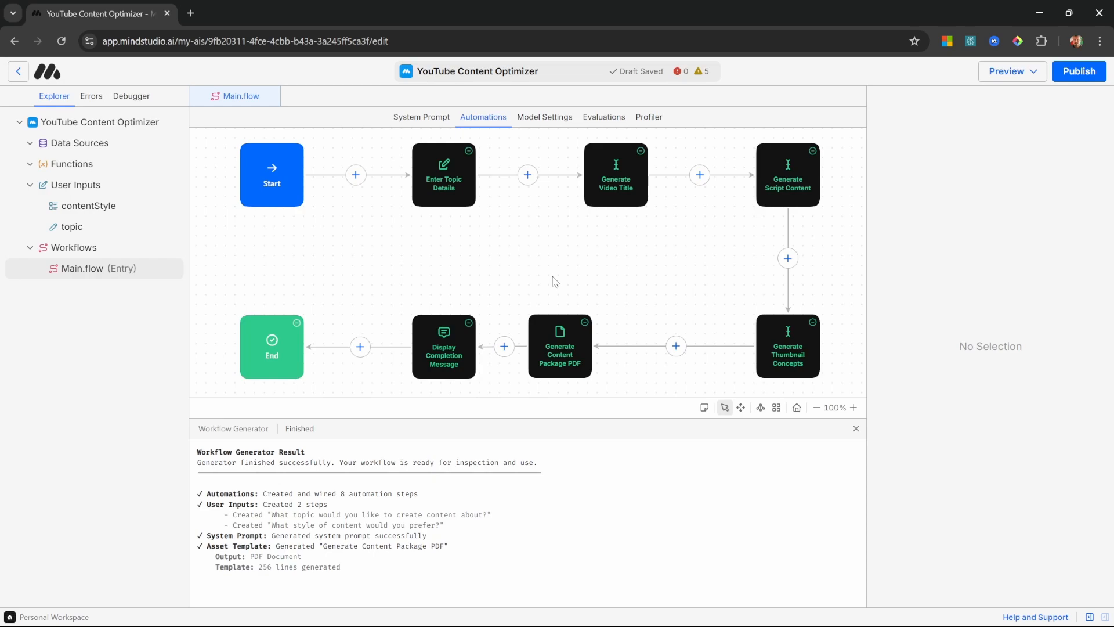
Step: Look over the worker's Data Sources and Functions sections and collapse the User Inputs group
{"action": "left_click", "coordinate": [78, 143]}
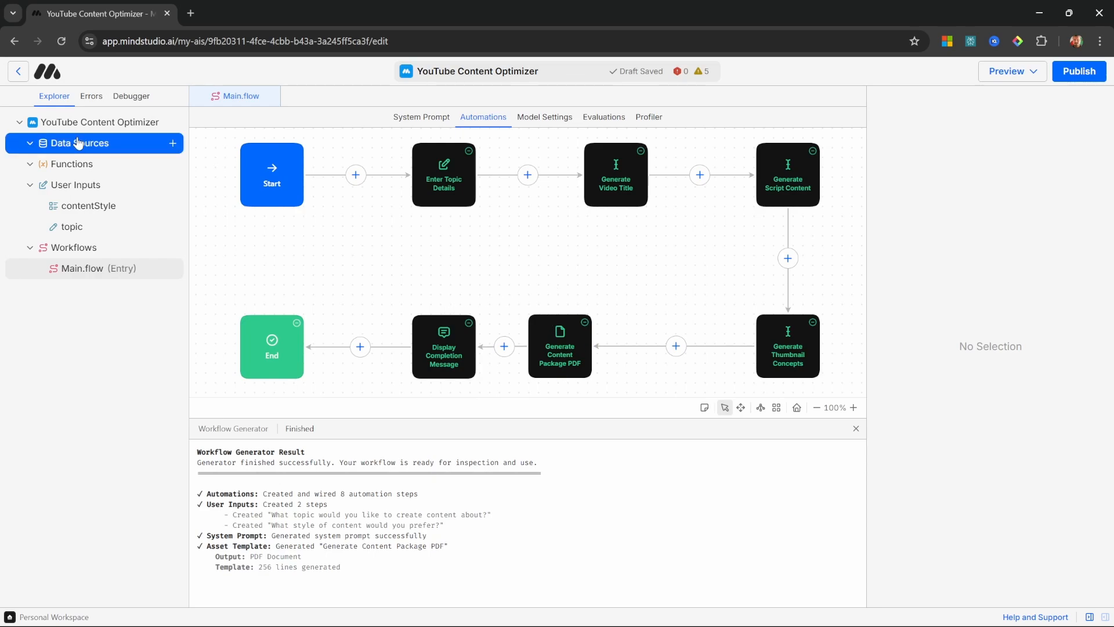
{"action": "left_click", "coordinate": [76, 166]}
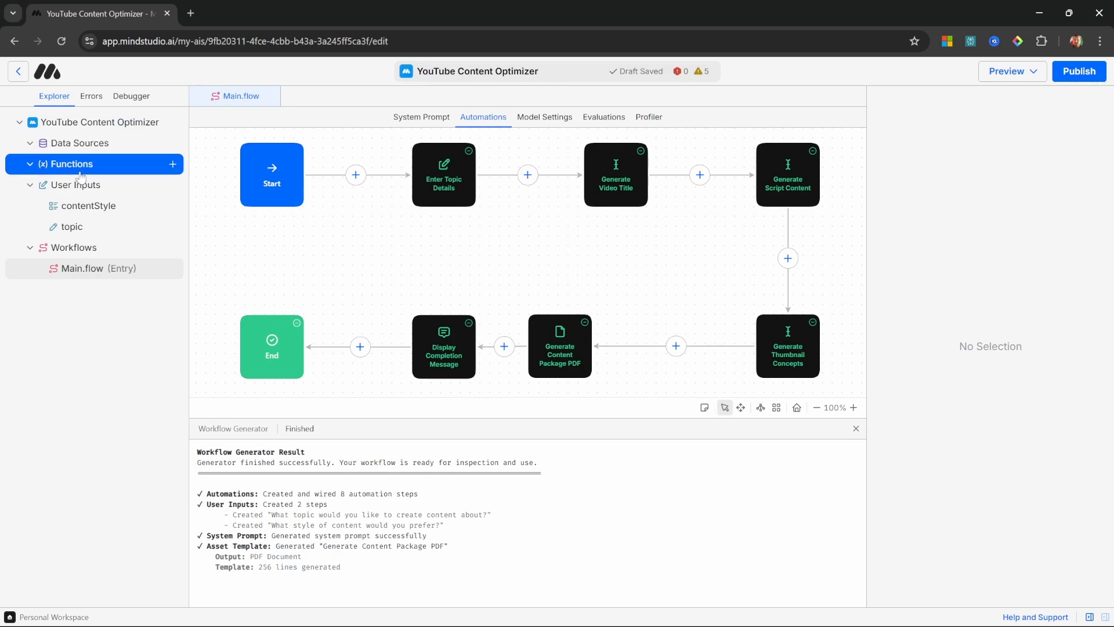
{"action": "left_click", "coordinate": [30, 186]}
{"action": "left_click", "coordinate": [77, 165]}
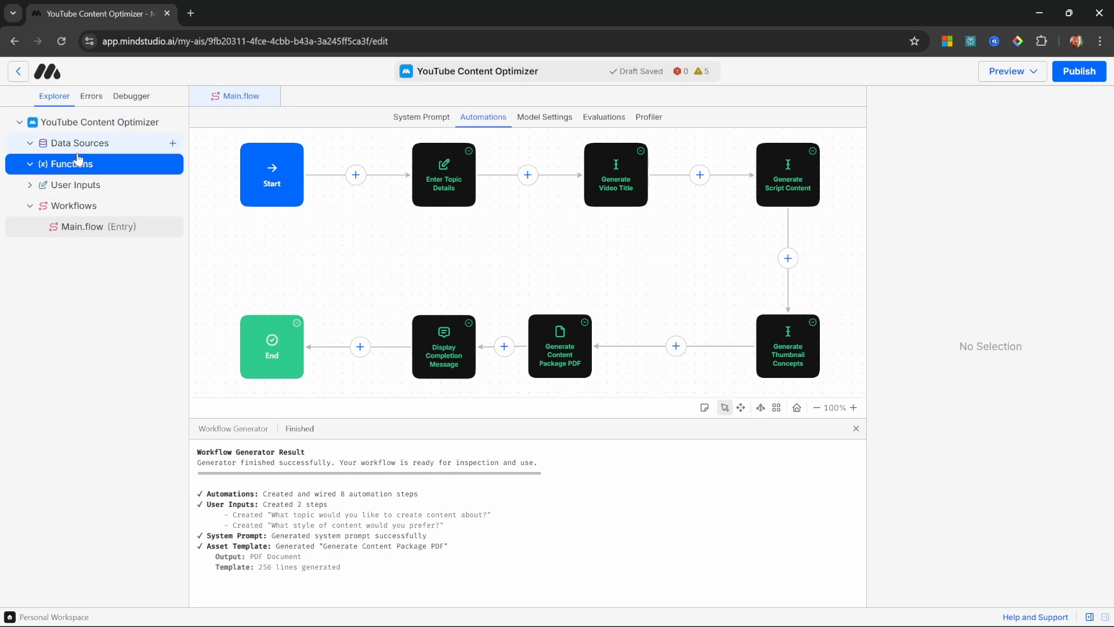
{"action": "left_click", "coordinate": [353, 238]}
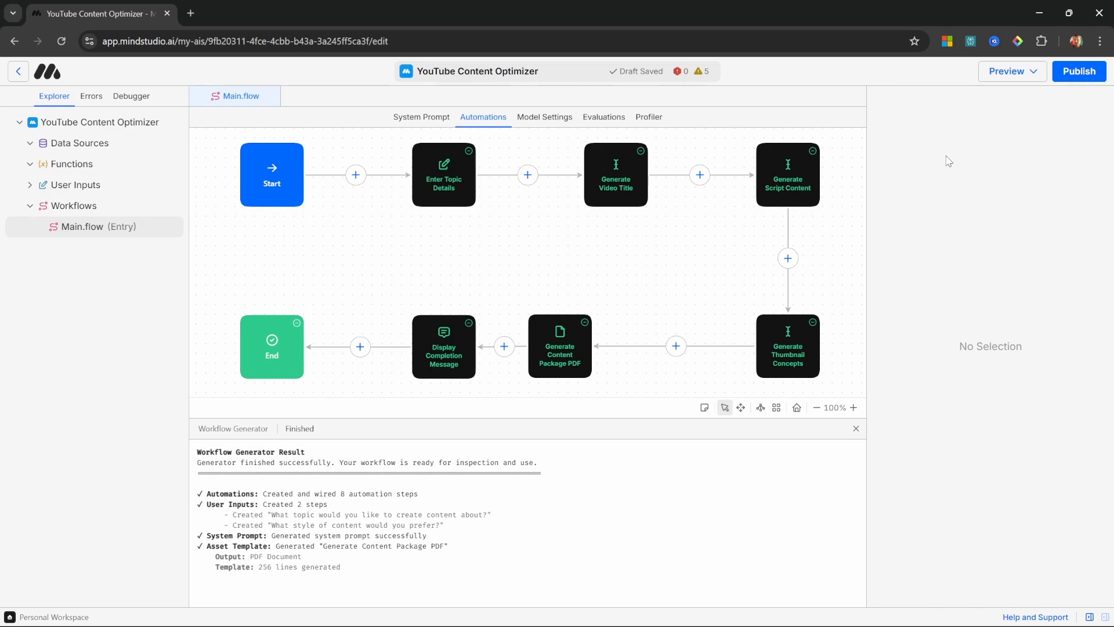